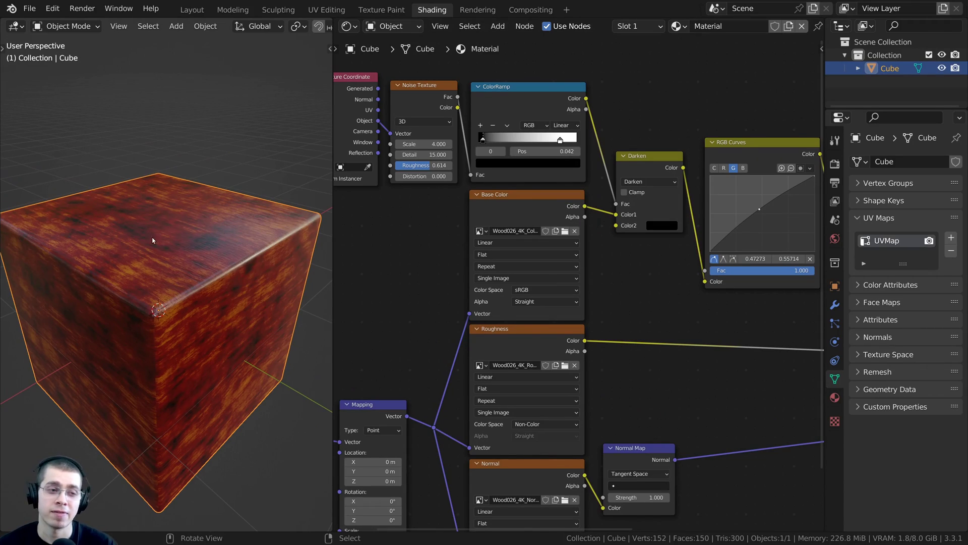
# Step: Preview the Base Color wood texture alone on the cube, compare it up close, and restore the full material
pyautogui.moveTo(513, 204); pyautogui.dragTo(504, 192, button='middle')
pyautogui.click(504, 199)
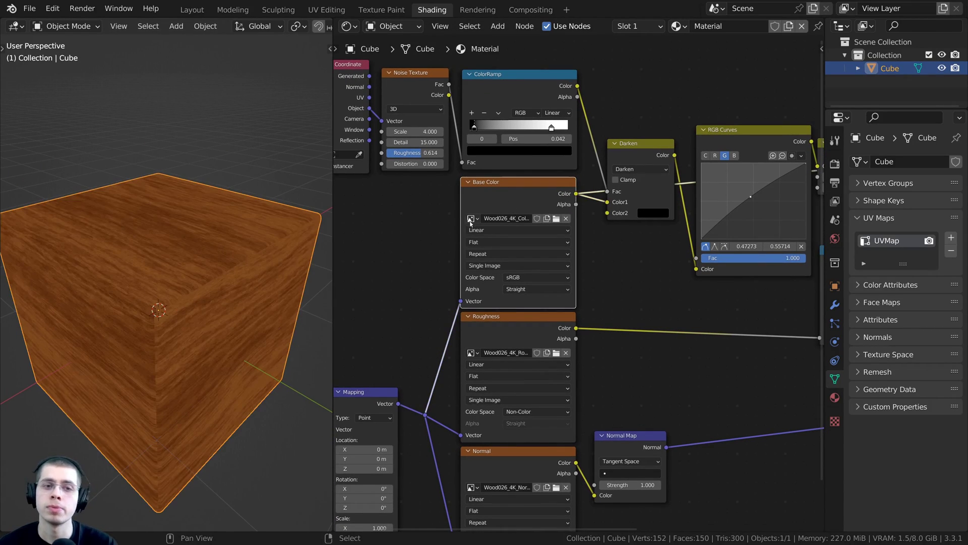
pyautogui.moveTo(460, 212); pyautogui.dragTo(446, 212)
pyautogui.moveTo(244, 244); pyautogui.dragTo(228, 273, button='middle')
pyautogui.scroll(2, 232, 262)
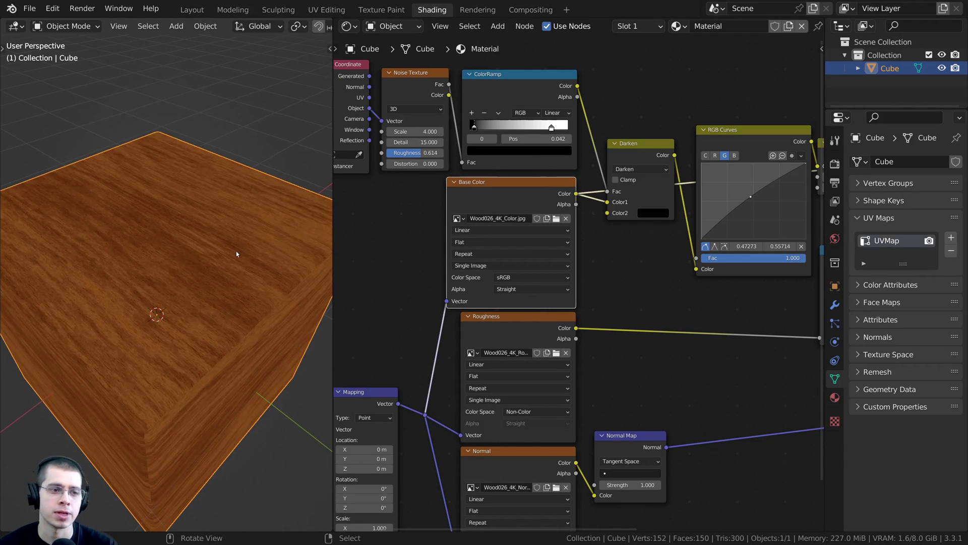
pyautogui.moveTo(447, 212); pyautogui.dragTo(457, 212)
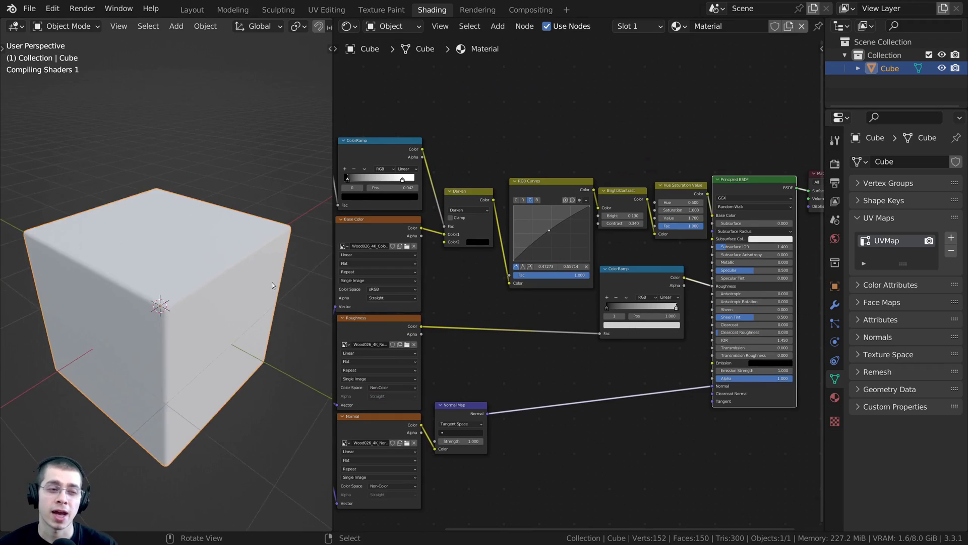
pyautogui.scroll(2, 271, 283)
pyautogui.scroll(1, 389, 277)
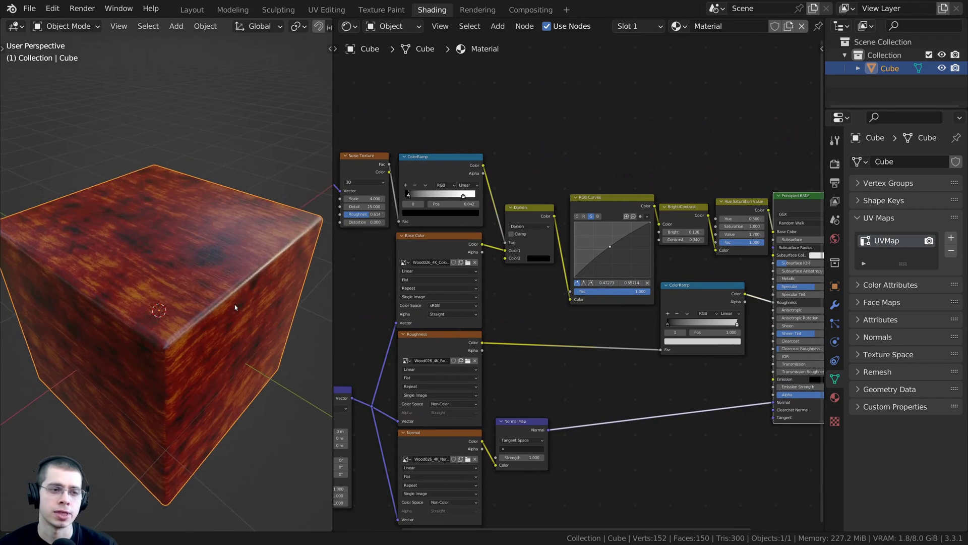
pyautogui.moveTo(235, 304); pyautogui.dragTo(174, 267, button='middle')
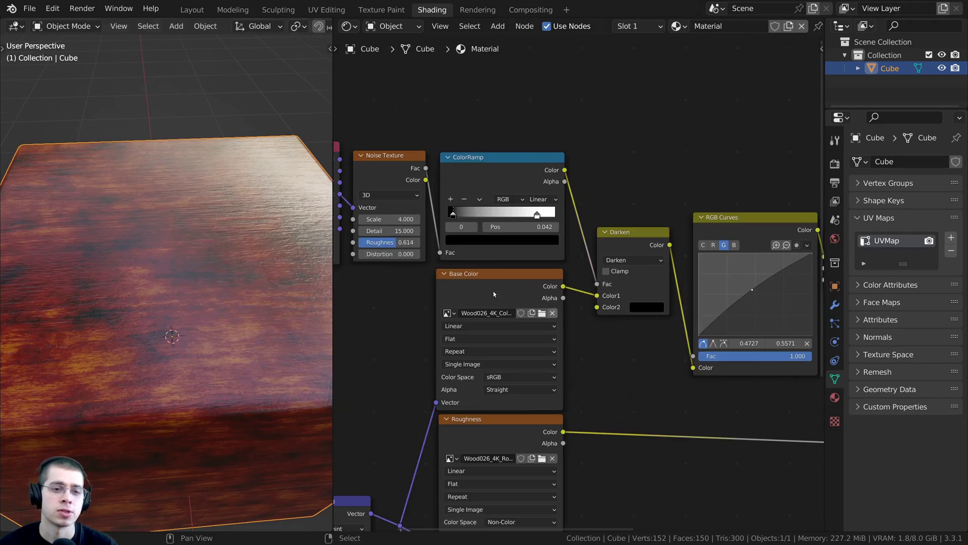
# Step: Examine the ColorRamp, Darken, RGB Curves, Bright/Contrast and Hue Saturation Value nodes along with their effect on the cube
pyautogui.moveTo(493, 292); pyautogui.dragTo(605, 313, button='middle')
pyautogui.click(492, 188)
pyautogui.moveTo(544, 196); pyautogui.dragTo(444, 180, button='middle')
pyautogui.click(499, 177)
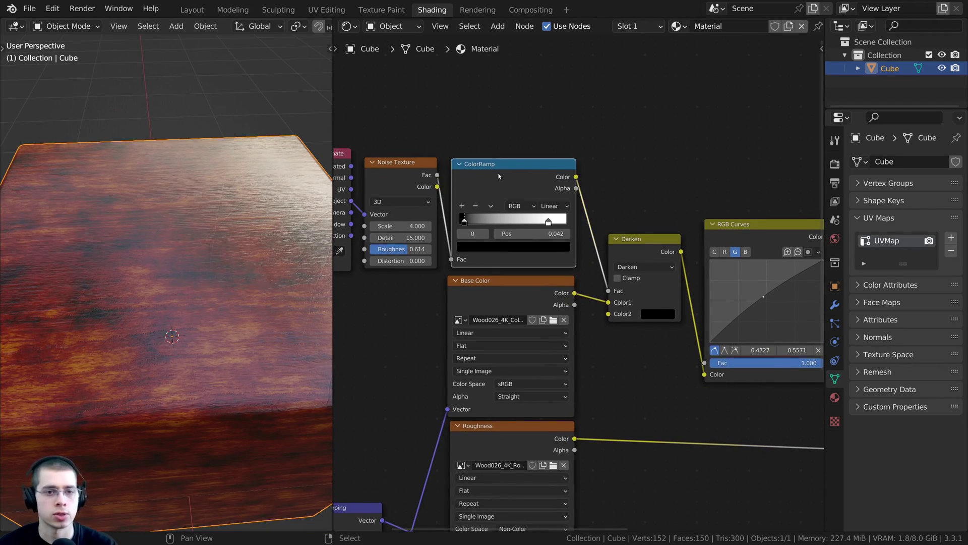
pyautogui.moveTo(618, 228); pyautogui.dragTo(500, 214, button='middle')
pyautogui.click(614, 237)
pyautogui.click(501, 210)
pyautogui.click(613, 215)
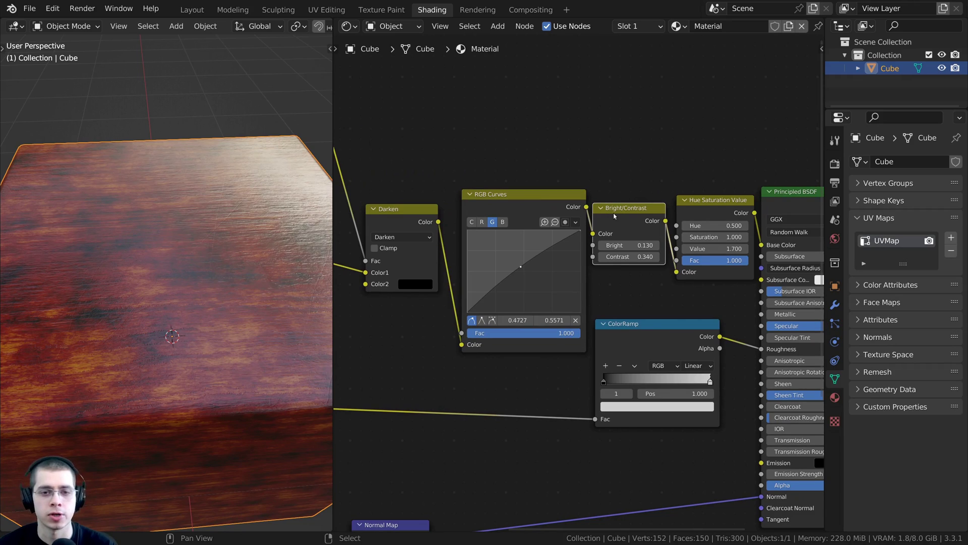
pyautogui.click(721, 200)
pyautogui.click(557, 201)
pyautogui.moveTo(557, 202); pyautogui.dragTo(523, 193, button='middle')
pyautogui.scroll(-2, 261, 311)
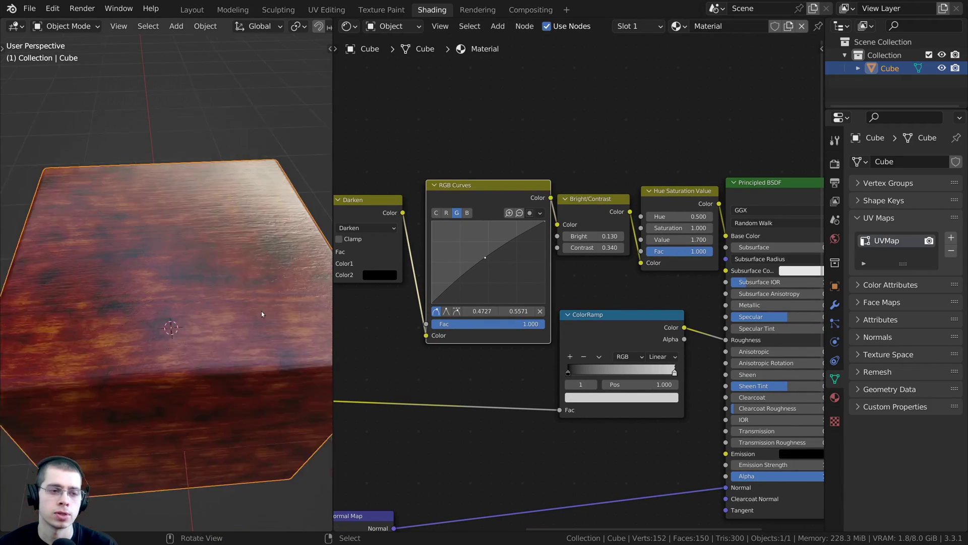
pyautogui.moveTo(261, 312); pyautogui.dragTo(231, 317, button='middle')
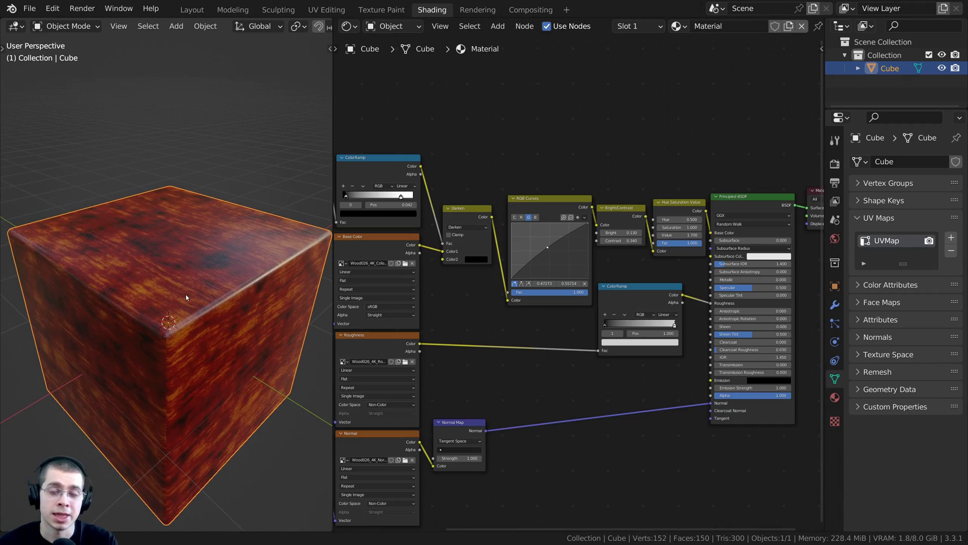
pyautogui.moveTo(185, 294)
pyautogui.mouseDown(button='middle')
pyautogui.moveTo(185, 320)
pyautogui.moveTo(177, 291)
pyautogui.mouseUp(button='middle')
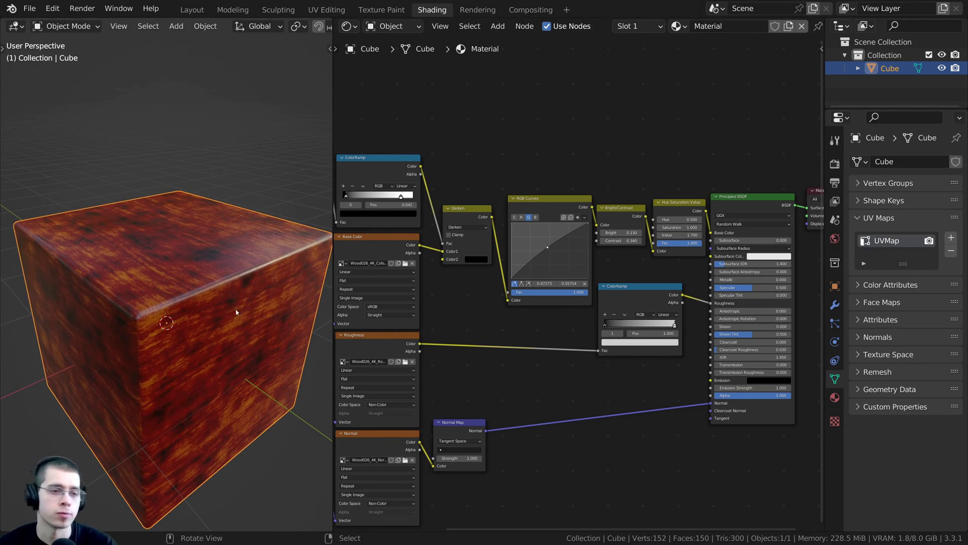
pyautogui.moveTo(235, 311); pyautogui.dragTo(222, 328, button='middle')
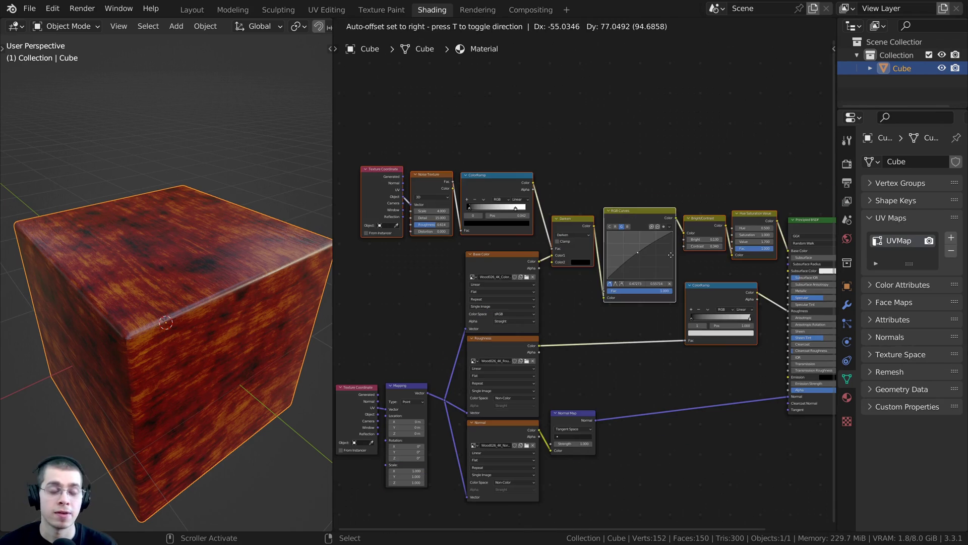
# Step: Try to move the selected noise, ColorRamp, Darken and color-correction nodes together as a group
pyautogui.click(680, 268)
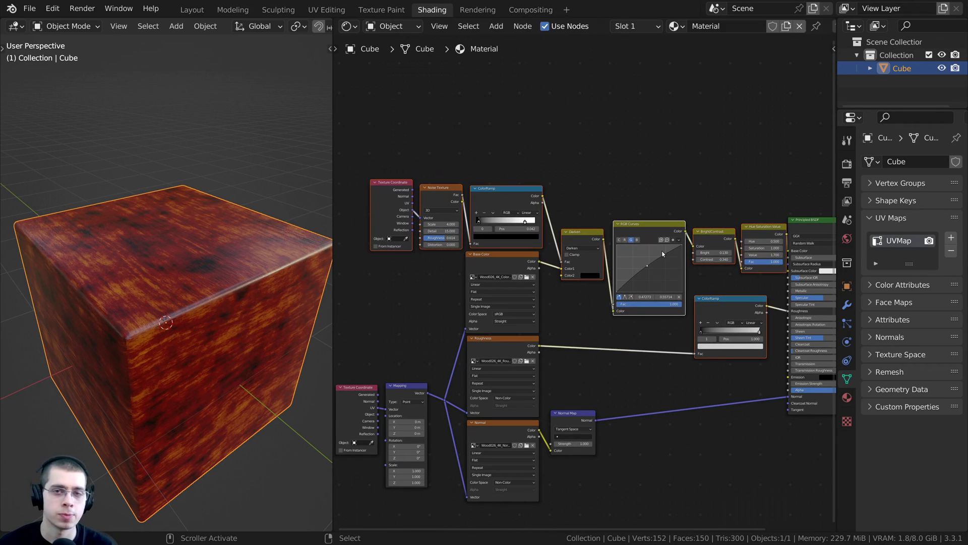
pyautogui.press('g')
pyautogui.rightClick(643, 230)
# Step: Examine the Noise Texture, ColorRamp and Base Color nodes and inspect the material on the cube's upper face
pyautogui.moveTo(595, 230); pyautogui.dragTo(674, 268, button='middle')
pyautogui.scroll(8, 673, 267)
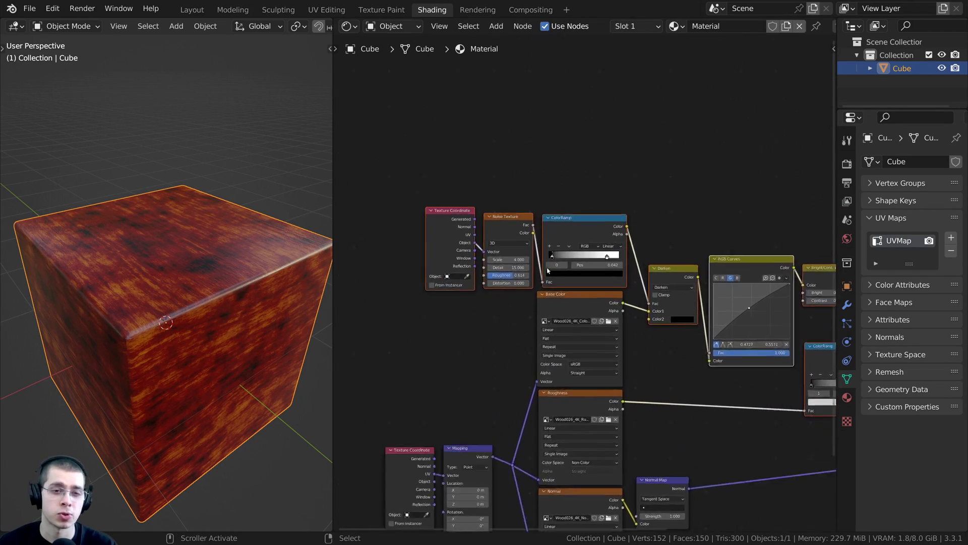
pyautogui.click(705, 266)
pyautogui.click(601, 211)
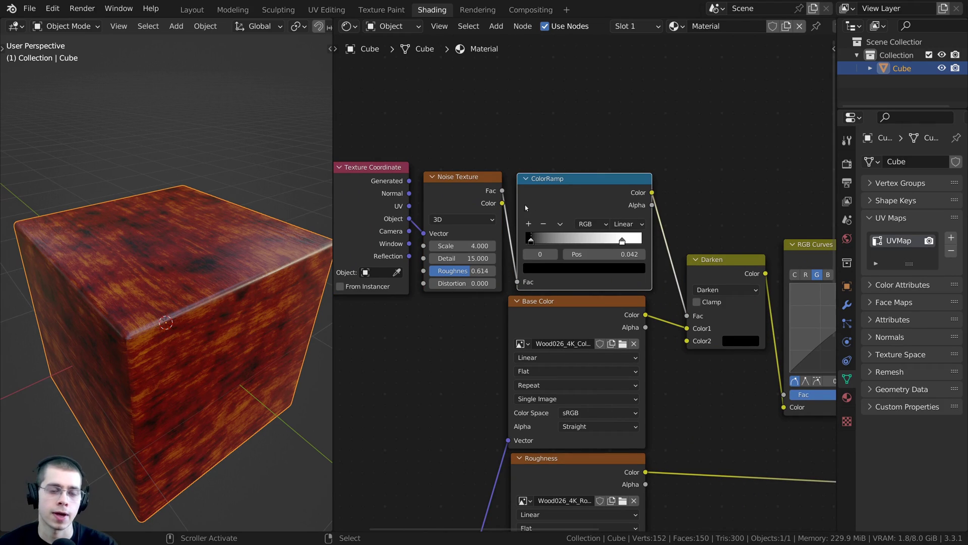
pyautogui.click(474, 201)
pyautogui.moveTo(598, 225); pyautogui.dragTo(580, 222, button='middle')
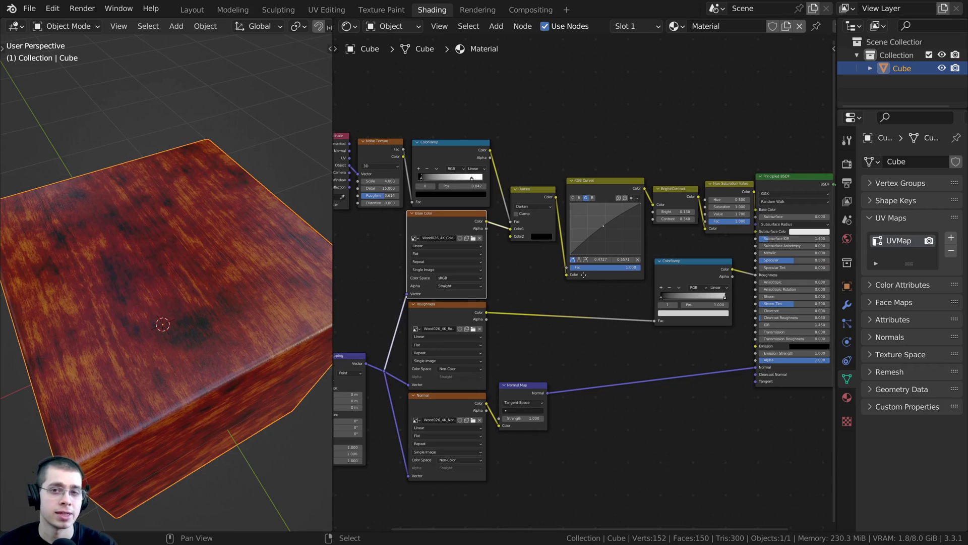
pyautogui.moveTo(584, 275); pyautogui.dragTo(577, 277, button='middle')
pyautogui.moveTo(313, 297); pyautogui.dragTo(283, 211, button='middle')
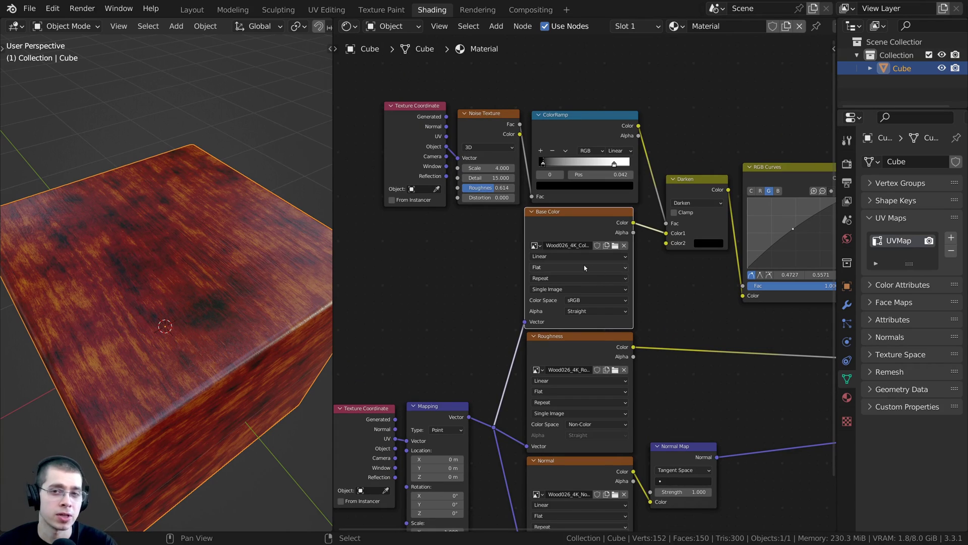
# Step: Select the Base Color, Roughness and Normal image texture nodes together
pyautogui.moveTo(168, 298); pyautogui.dragTo(174, 289, button='middle')
pyautogui.moveTo(478, 309); pyautogui.dragTo(527, 228, button='middle')
pyautogui.scroll(1, 527, 228)
pyautogui.moveTo(546, 137); pyautogui.dragTo(649, 499)
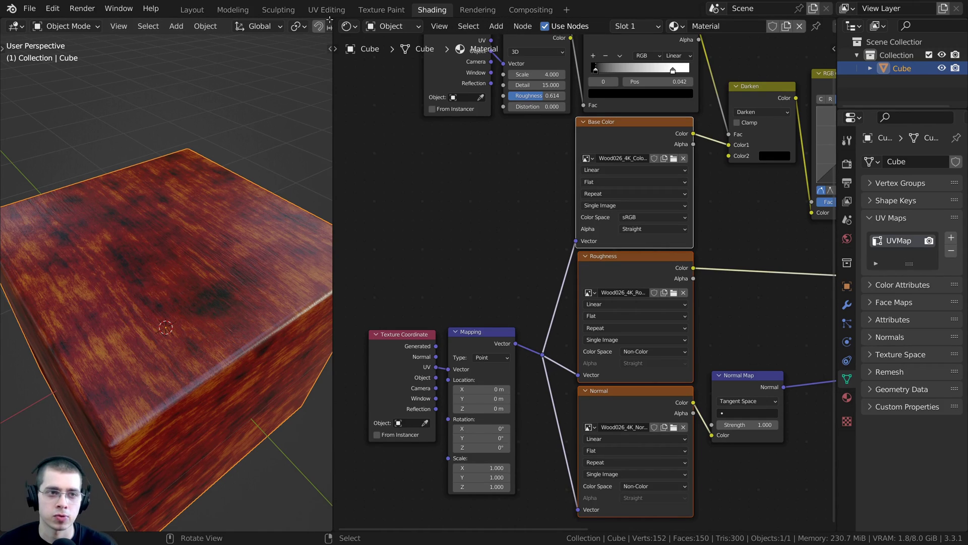
# Step: Split the 3D viewport into two stacked areas and turn the upper one into a UV Editor
pyautogui.moveTo(330, 20); pyautogui.dragTo(410, 274)
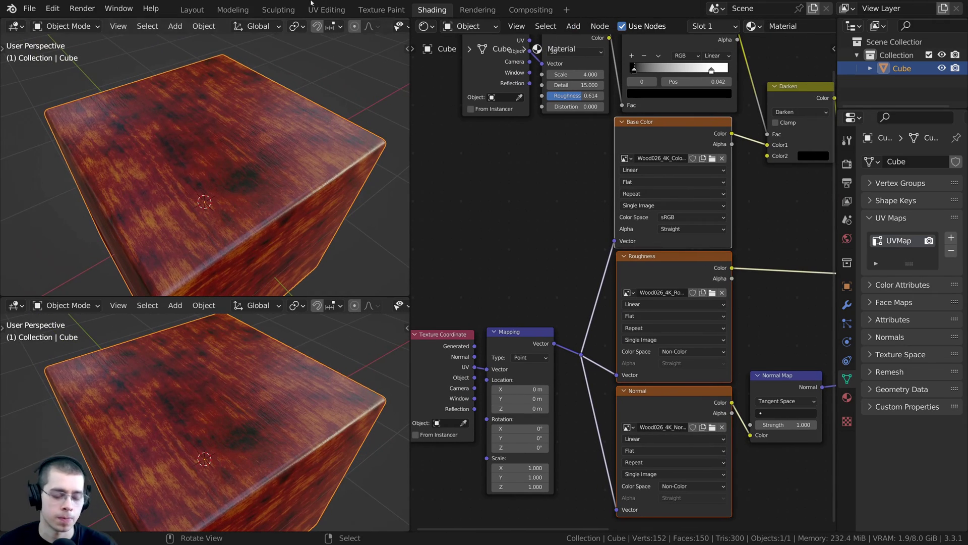
pyautogui.click(15, 26)
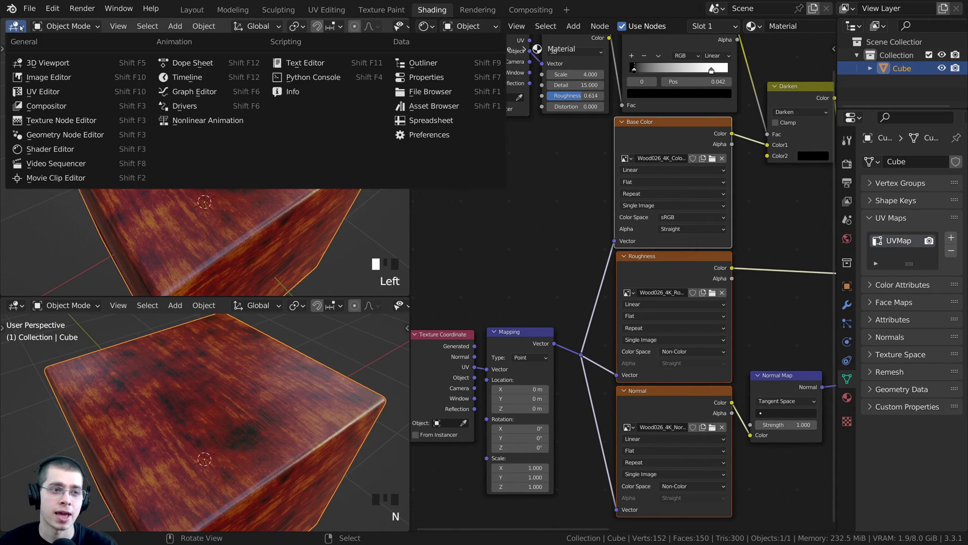
pyautogui.click(43, 91)
# Step: Enter Edit Mode on the cube and bring its whole UV layout into view over the wood image
pyautogui.scroll(-2, 241, 392)
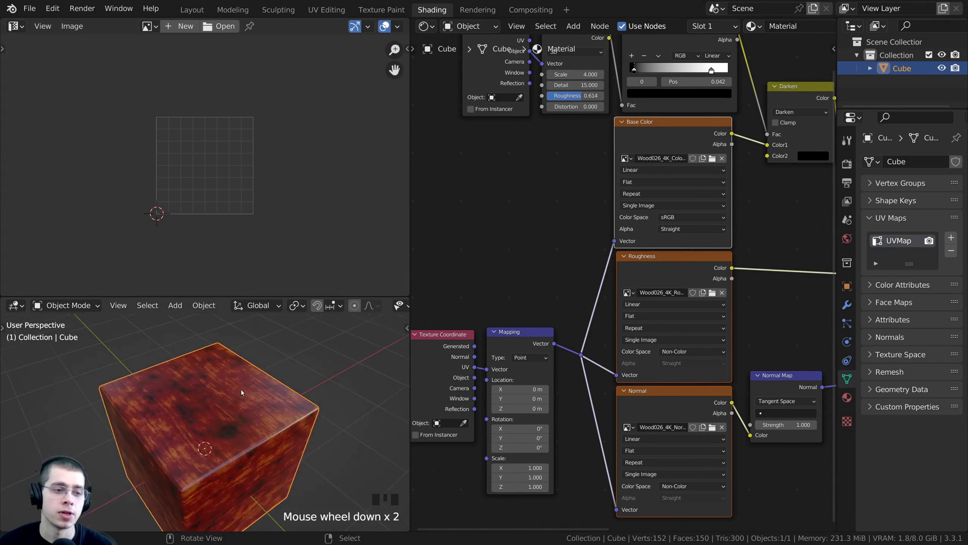
pyautogui.keyDown('shift'); pyautogui.moveTo(241, 392); pyautogui.dragTo(235, 398, button='middle'); pyautogui.keyUp('shift')
pyautogui.press('Tab')
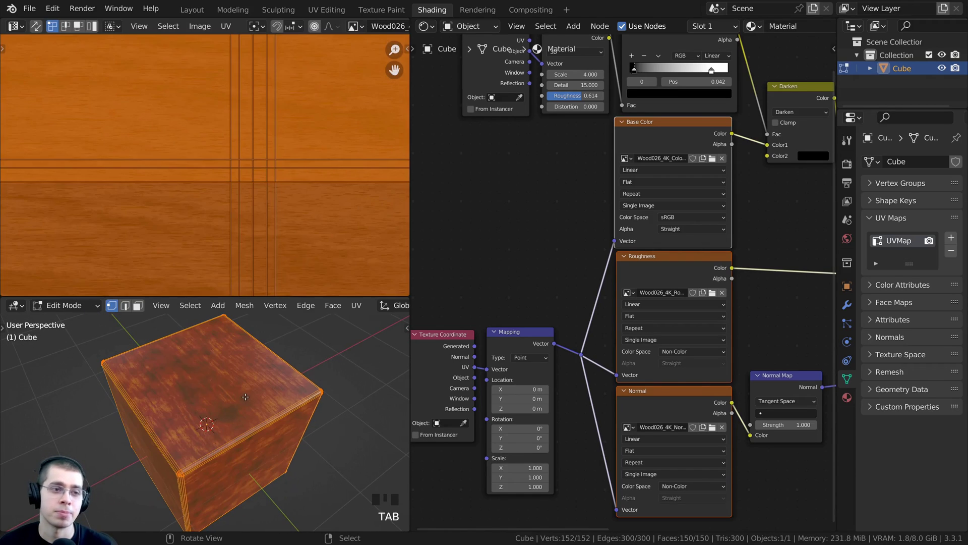
pyautogui.scroll(-3, 270, 162)
pyautogui.scroll(-1, 267, 218)
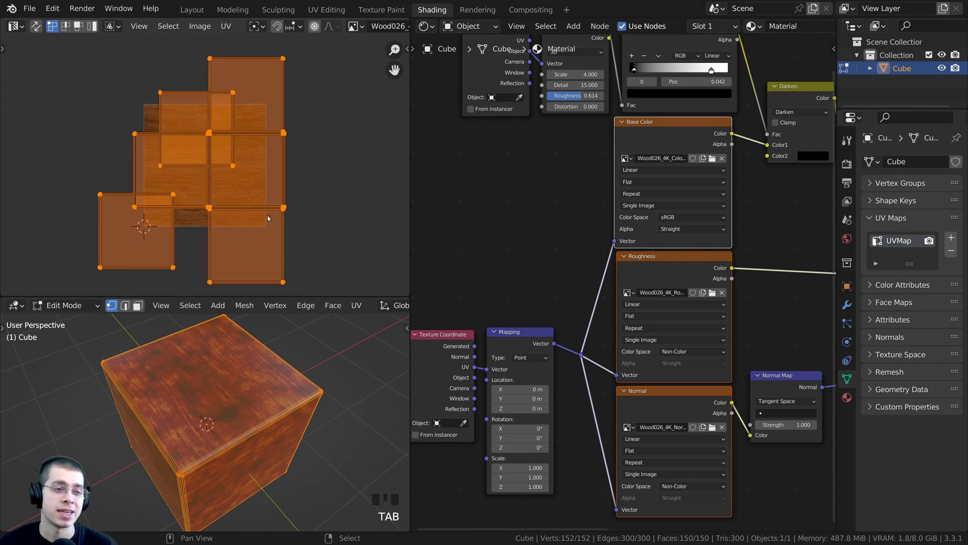
pyautogui.moveTo(268, 218); pyautogui.dragTo(303, 229, button='middle')
pyautogui.moveTo(267, 305); pyautogui.dragTo(252, 307, button='middle')
pyautogui.moveTo(232, 379); pyautogui.dragTo(277, 343, button='middle')
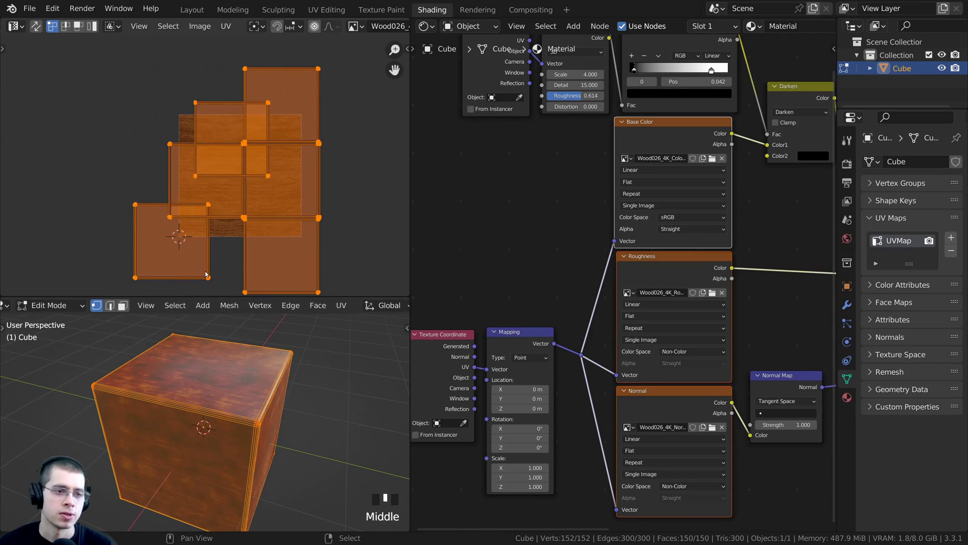
# Step: Try to move the lower-left UV island to another spot on the wood image
pyautogui.hotkey('alt', 'a')
pyautogui.press('l')
pyautogui.press('g')
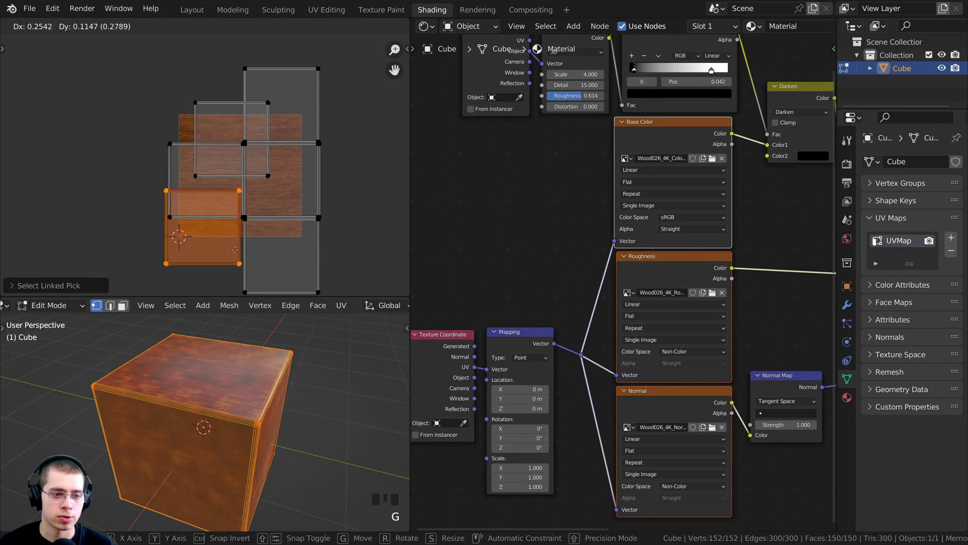
pyautogui.rightClick(235, 249)
pyautogui.moveTo(222, 389)
pyautogui.mouseDown(button='middle')
pyautogui.moveTo(265, 355)
pyautogui.moveTo(225, 403)
pyautogui.mouseUp(button='middle')
pyautogui.scroll(2, 265, 356)
pyautogui.press('g')
pyautogui.rightClick(224, 226)
pyautogui.scroll(-2, 232, 394)
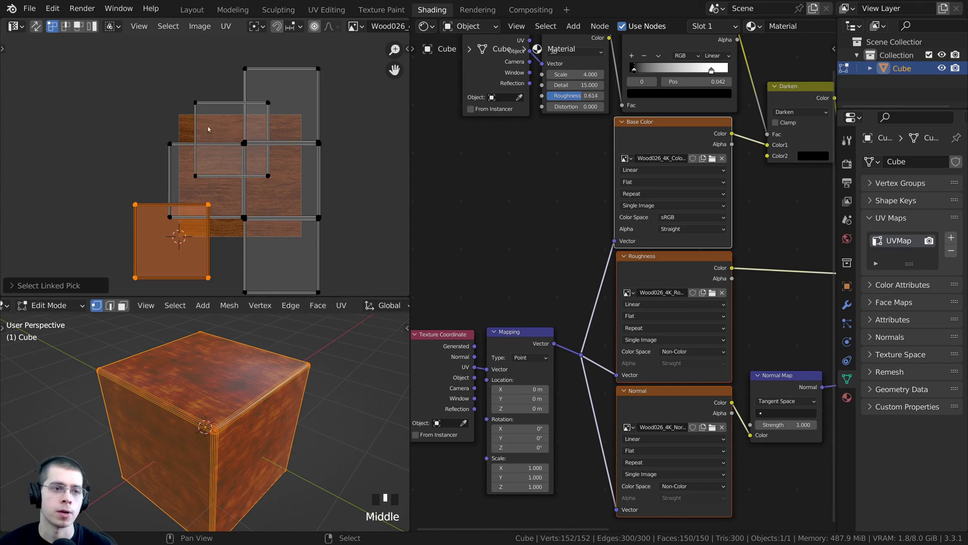
# Step: Clear the UV selection and select the whole island that overlaps the others near the image's upper part
pyautogui.hotkey('alt', 'a')
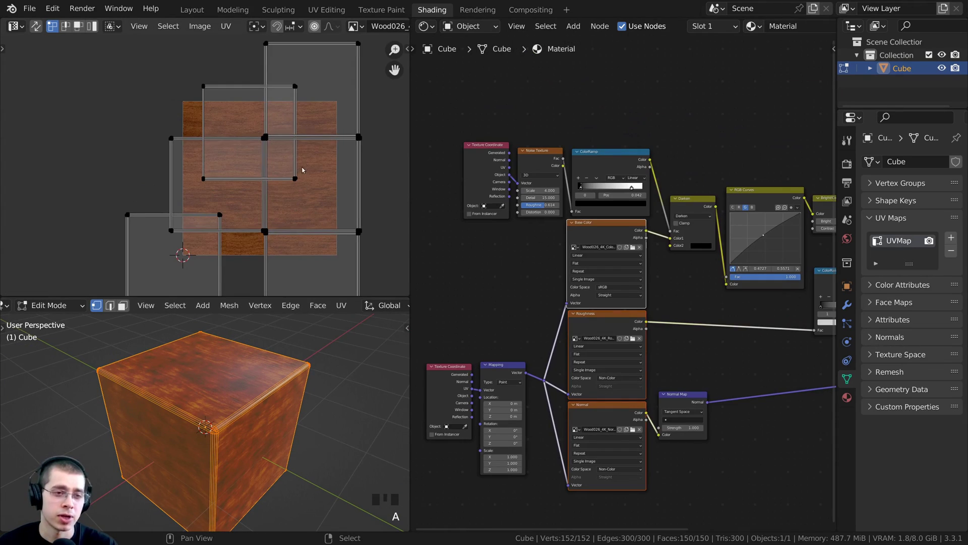
pyautogui.scroll(2, 309, 165)
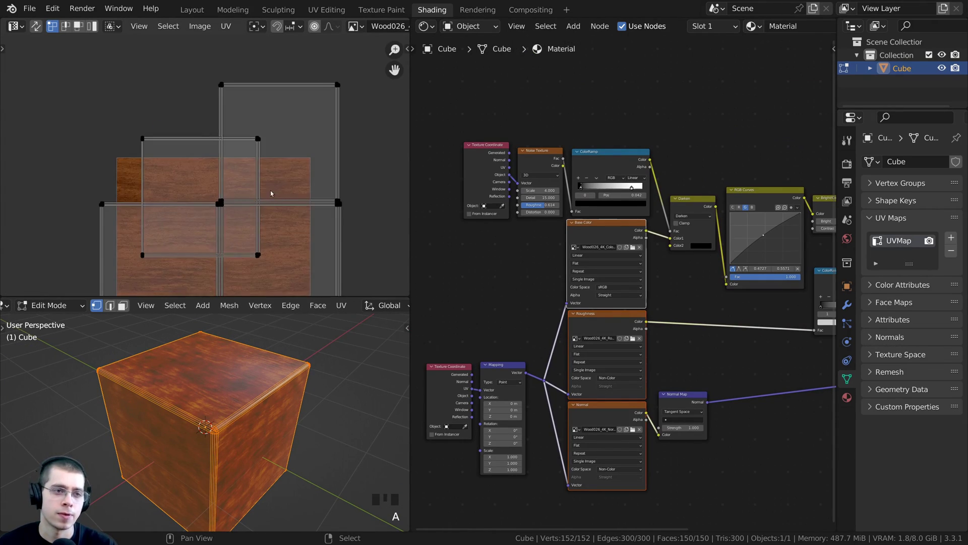
pyautogui.scroll(2, 270, 194)
pyautogui.moveTo(233, 160); pyautogui.dragTo(158, 135, button='middle')
pyautogui.scroll(-1, 209, 163)
pyautogui.press('a')
pyautogui.press('a')
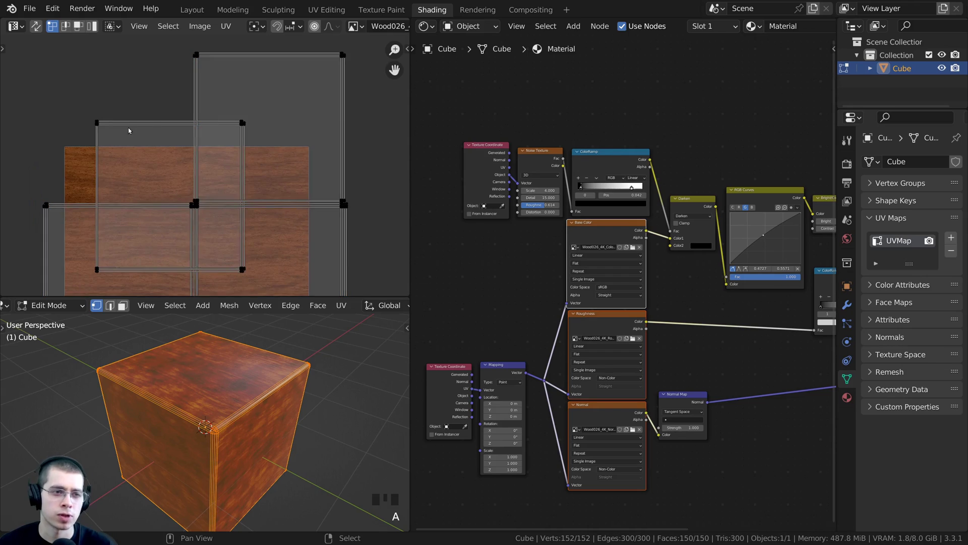
pyautogui.press('l')
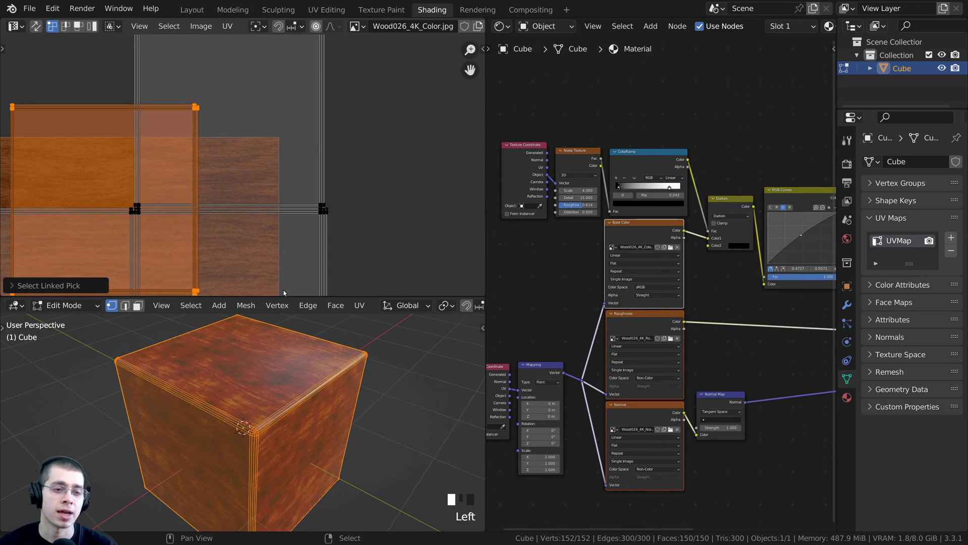
# Step: Enlarge the UV Editor area so the overlapping islands and the wood image fit in it
pyautogui.moveTo(284, 296); pyautogui.dragTo(284, 338)
pyautogui.moveTo(150, 184); pyautogui.dragTo(284, 79, button='middle')
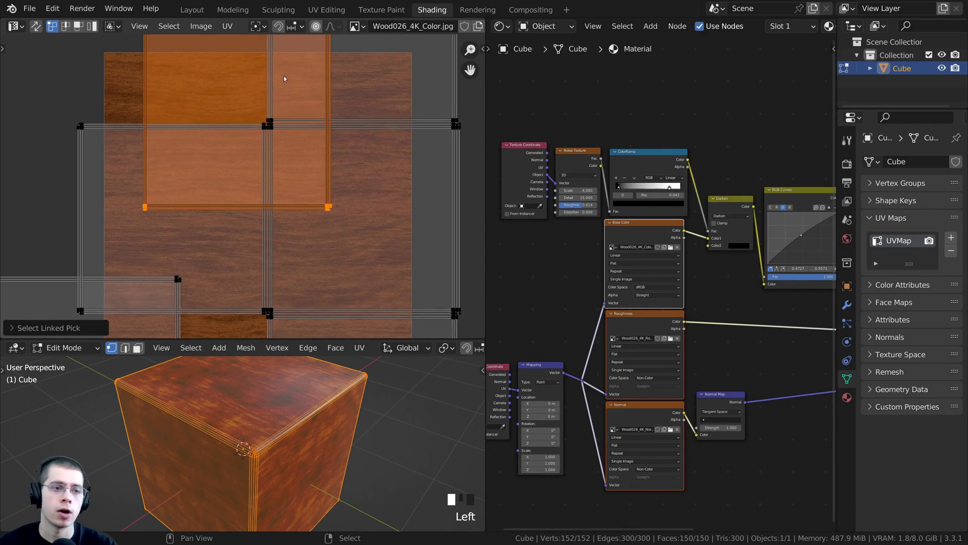
pyautogui.moveTo(363, 195); pyautogui.dragTo(350, 195, button='middle')
pyautogui.scroll(-1, 357, 187)
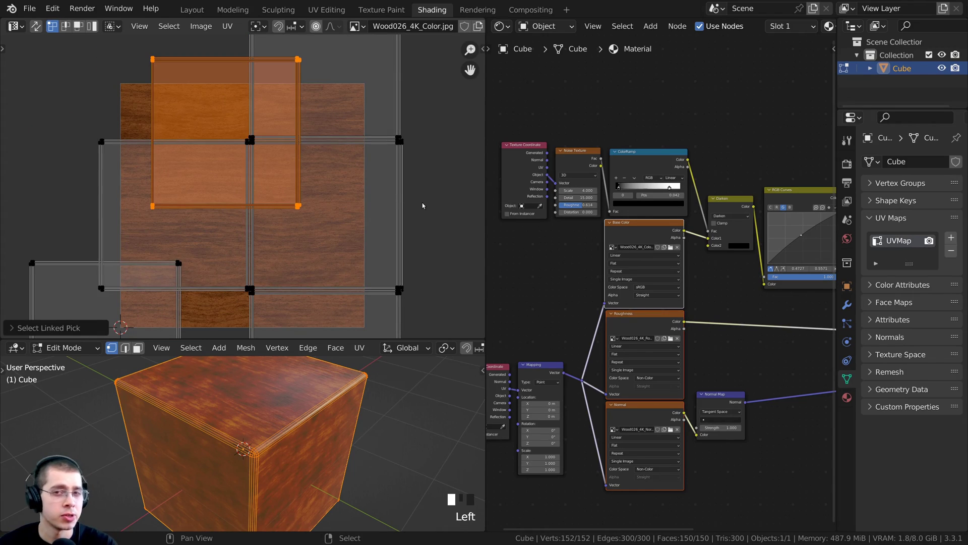
# Step: Inspect the cube's UV Maps list in the Object Data properties alongside its material nodes
pyautogui.moveTo(220, 436); pyautogui.dragTo(198, 436, button='middle')
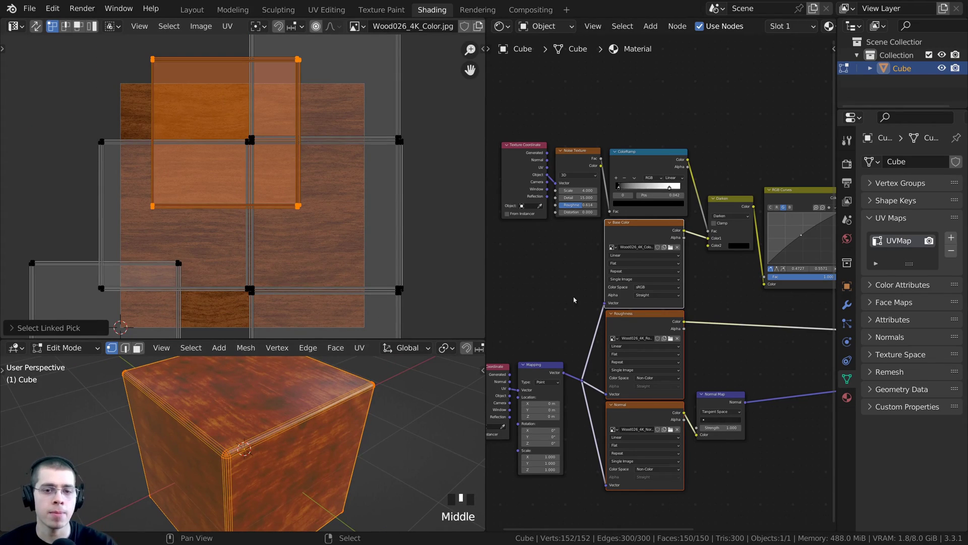
pyautogui.scroll(-1, 272, 202)
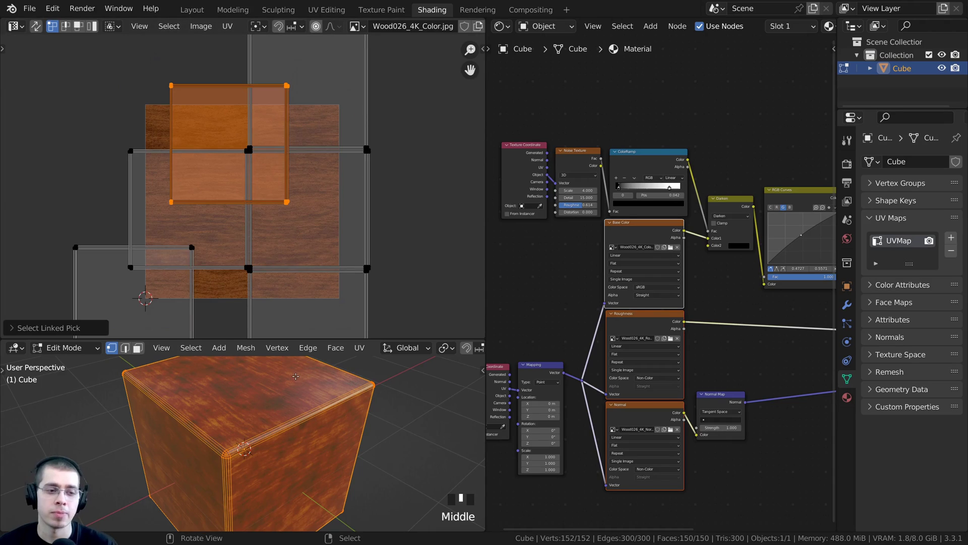
pyautogui.moveTo(650, 198); pyautogui.dragTo(525, 234, button='middle')
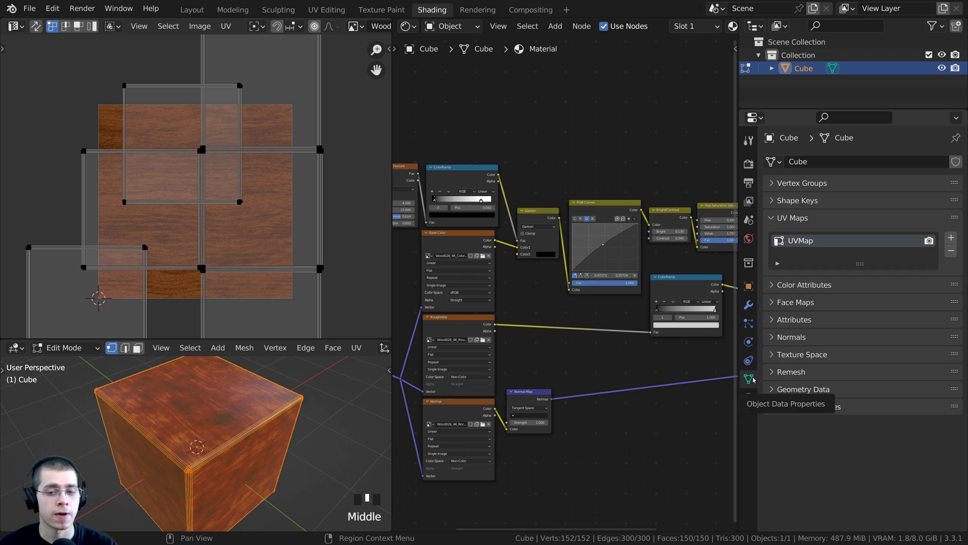
pyautogui.click(770, 220)
pyautogui.click(770, 220)
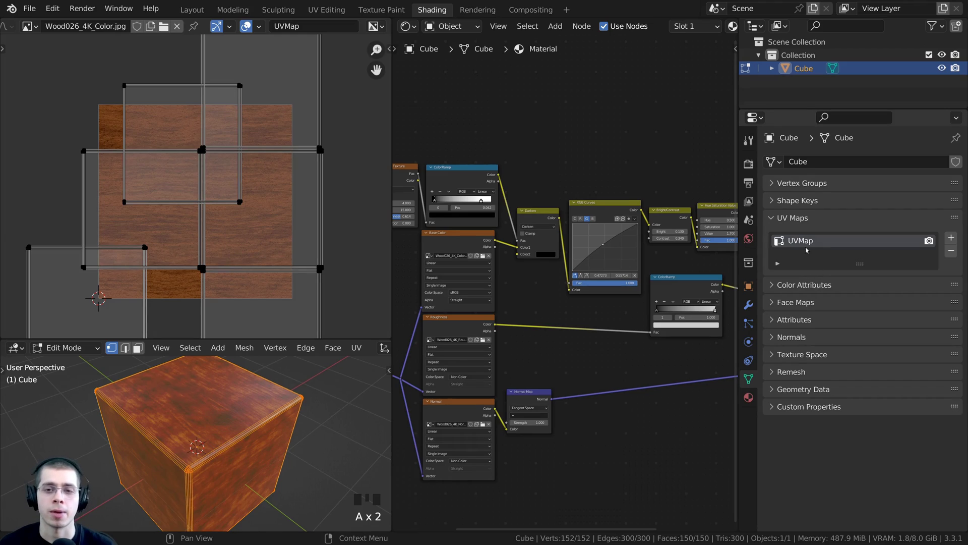
# Step: Add a second UV map to the cube and name it UVMap Bake
pyautogui.click(952, 238)
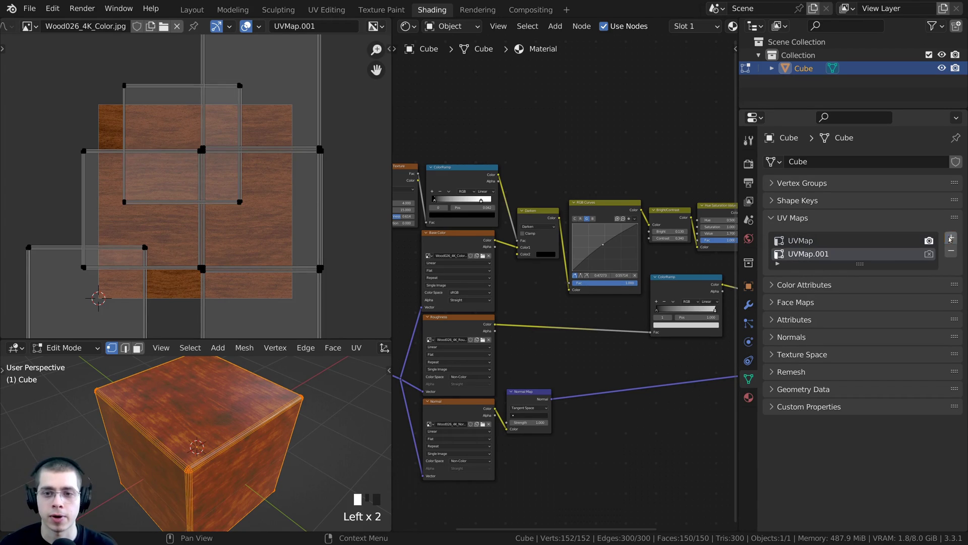
pyautogui.doubleClick(806, 256)
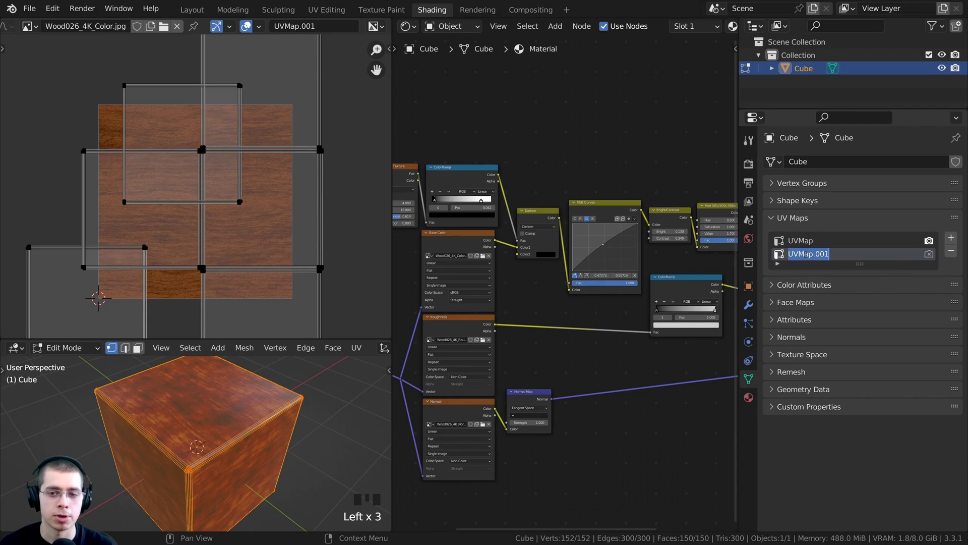
pyautogui.click(834, 255)
pyautogui.press('BackSpace')
pyautogui.press('BackSpace')
pyautogui.press('BackSpace')
pyautogui.press('BackSpace')
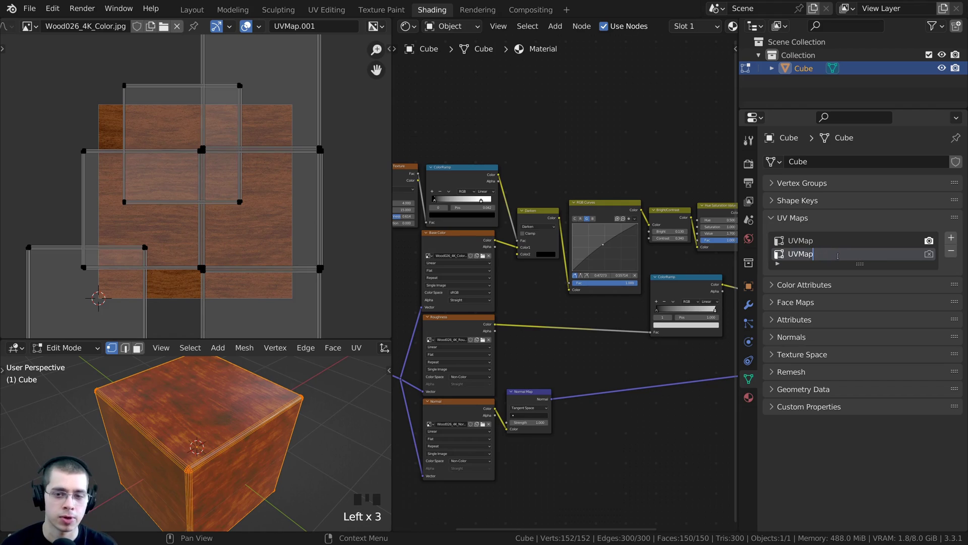
pyautogui.write('Bake')
pyautogui.press('Return')
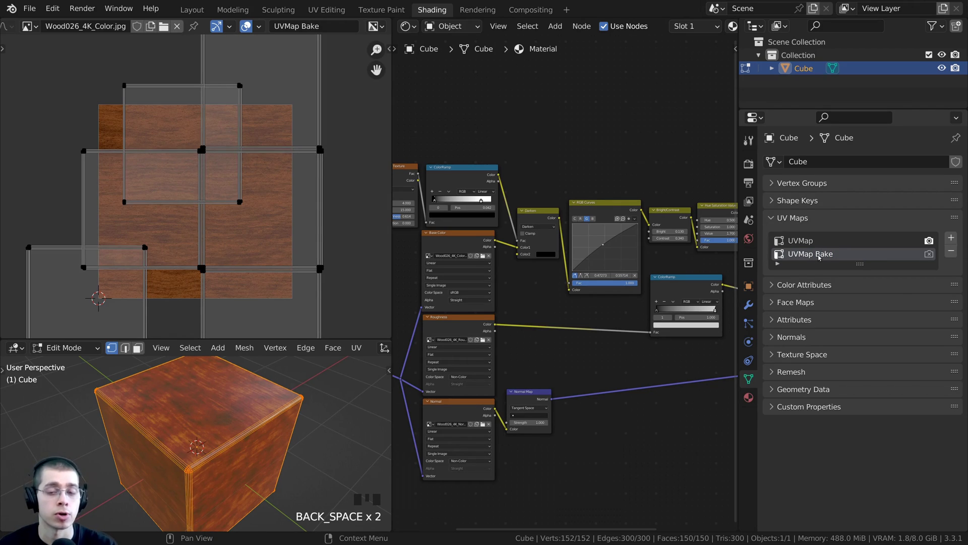
# Step: Rename the cube's original UV map to UVMap Wood
pyautogui.doubleClick(817, 241)
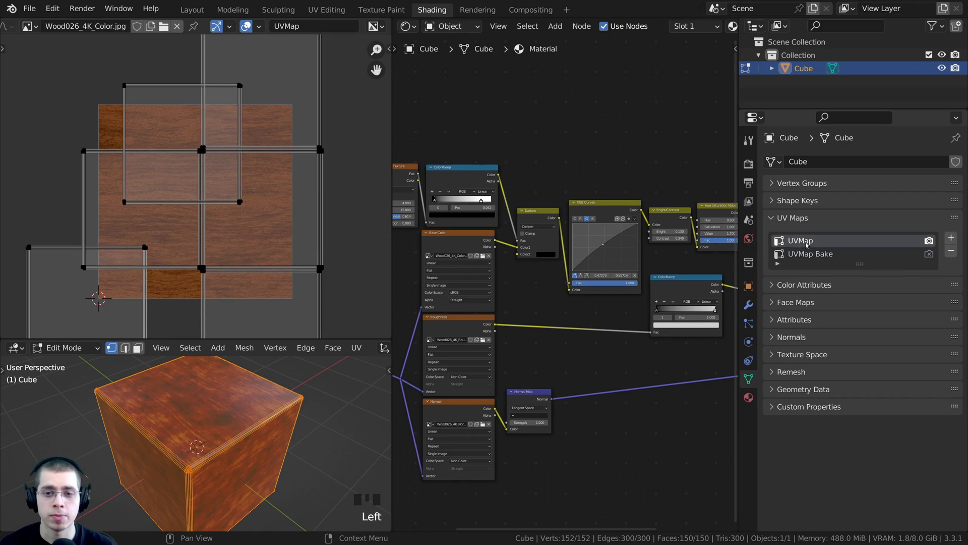
pyautogui.press('End')
pyautogui.write('W')
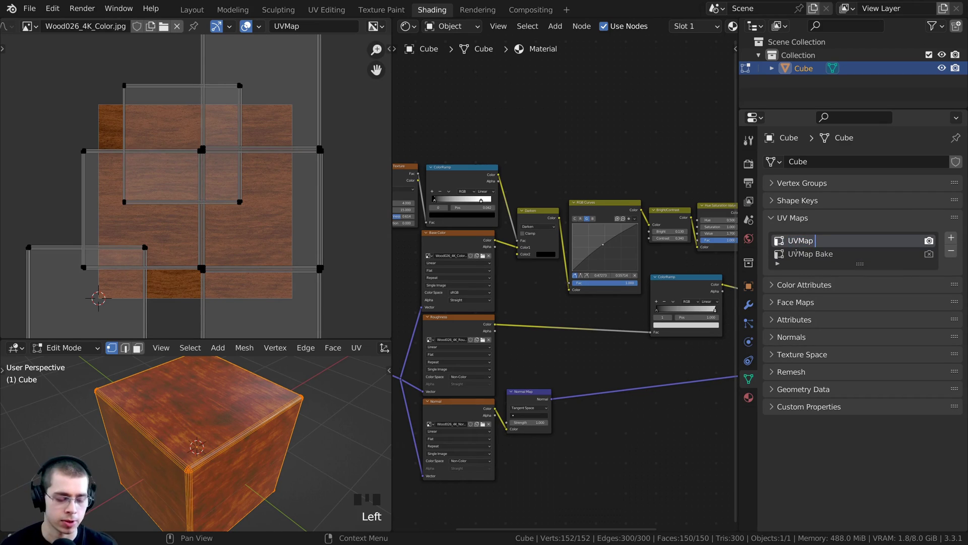
pyautogui.write('ood')
pyautogui.press('Return')
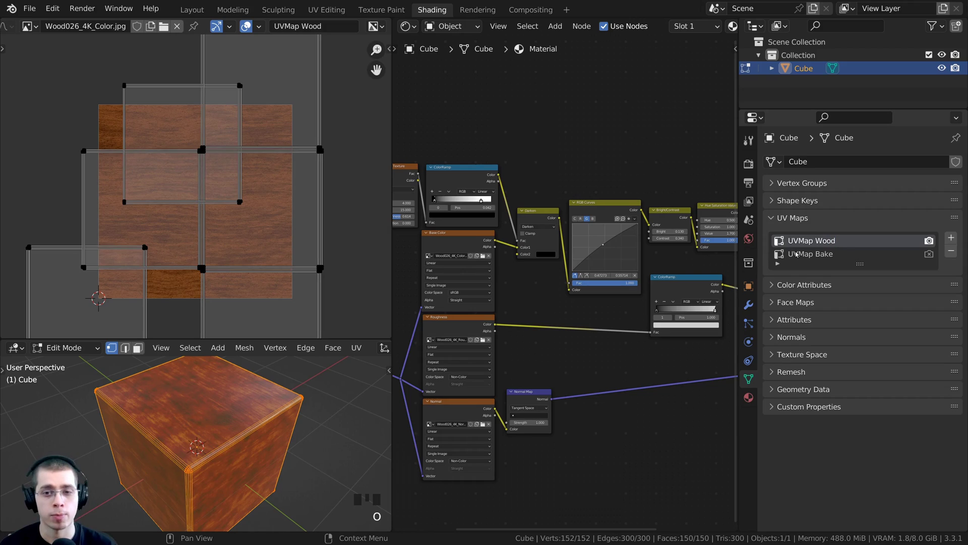
# Step: Compare UVMap Wood and UVMap Bake in the UV Editor, leaving UVMap Bake active with all its UVs selected
pyautogui.press('a')
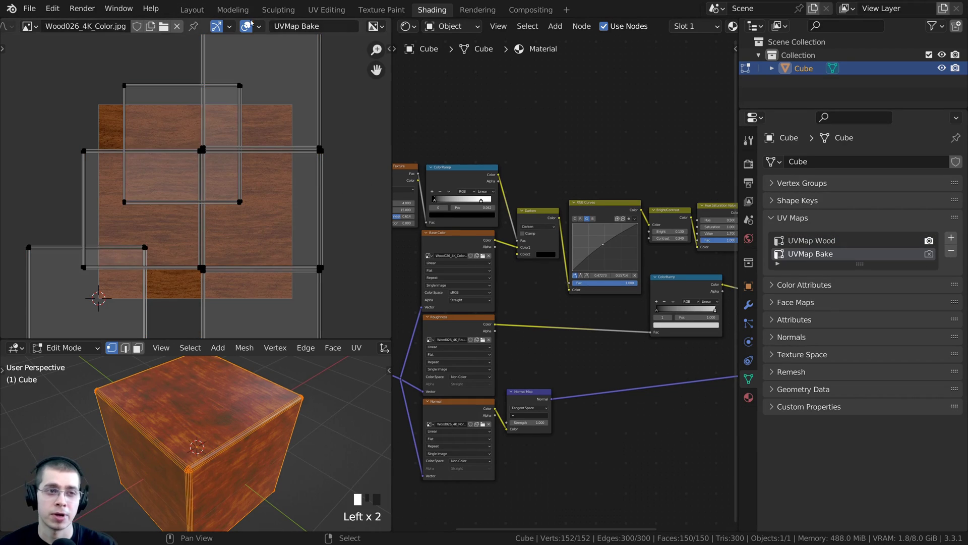
pyautogui.click(287, 27)
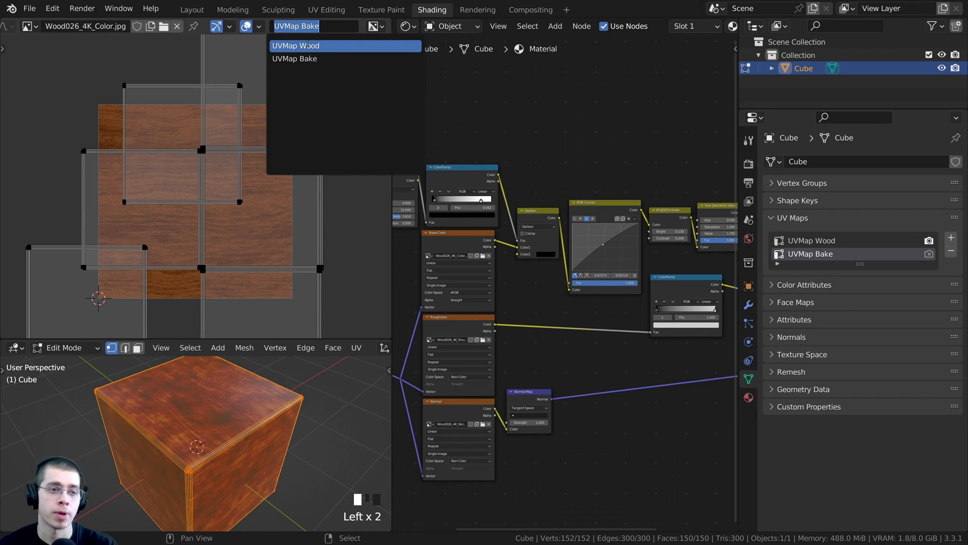
pyautogui.click(308, 45)
pyautogui.click(304, 28)
pyautogui.click(298, 58)
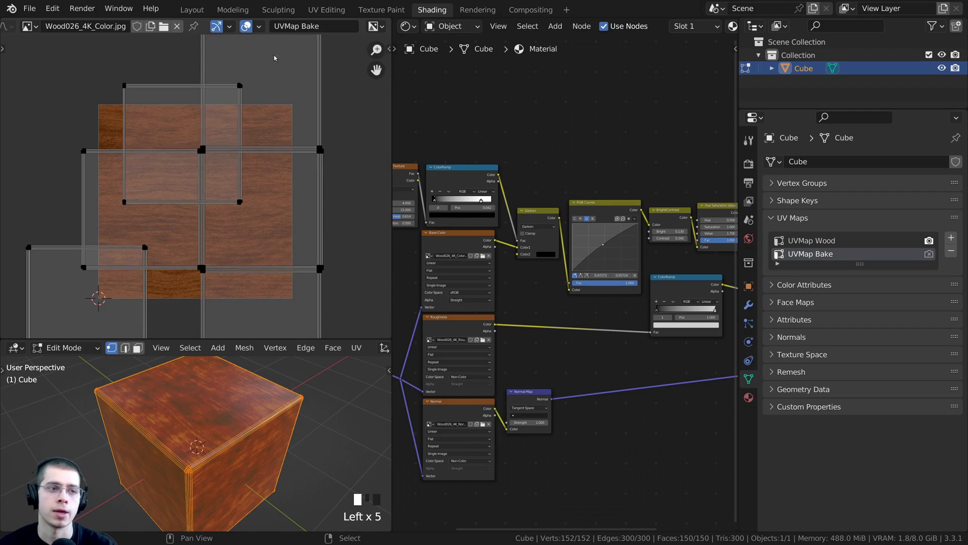
pyautogui.press('a')
pyautogui.click(305, 26)
pyautogui.click(297, 46)
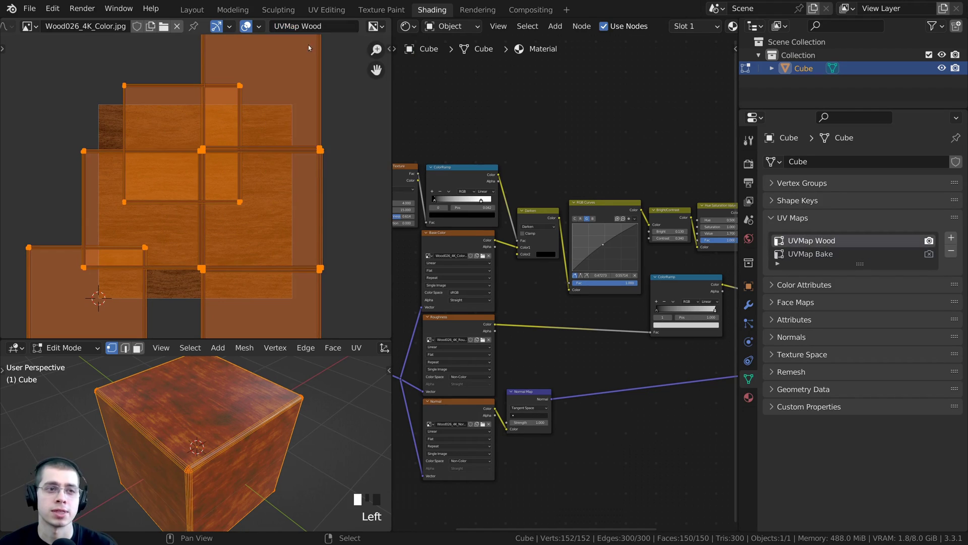
pyautogui.click(304, 26)
pyautogui.click(298, 59)
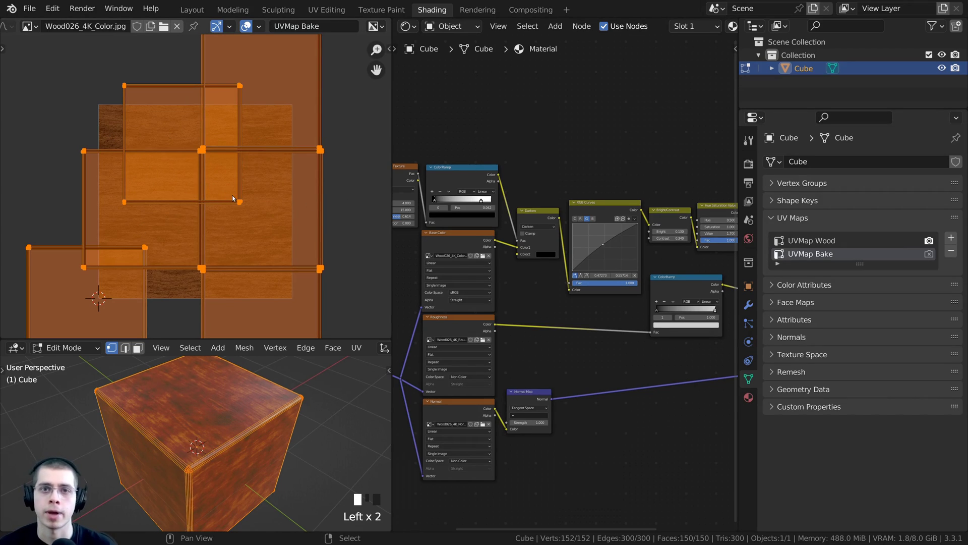
pyautogui.click(297, 27)
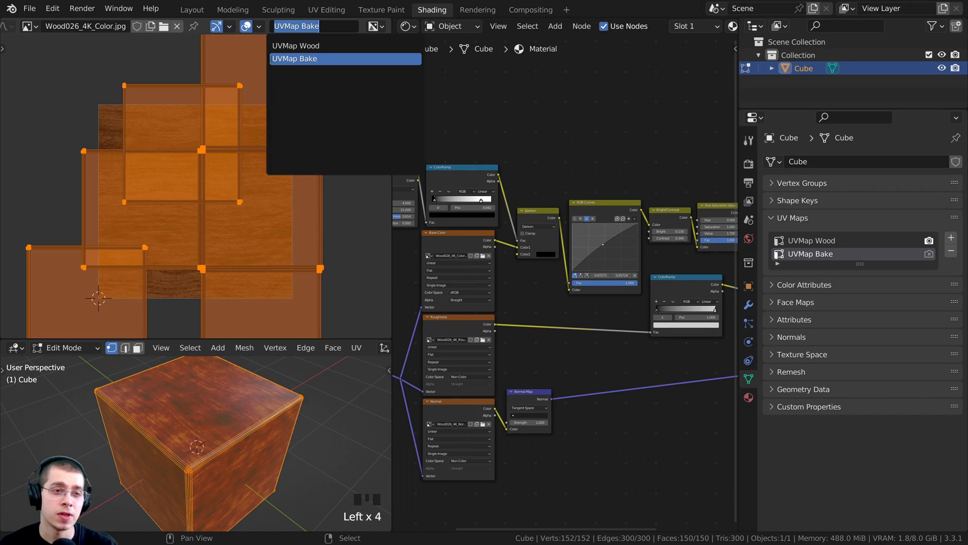
pyautogui.click(303, 59)
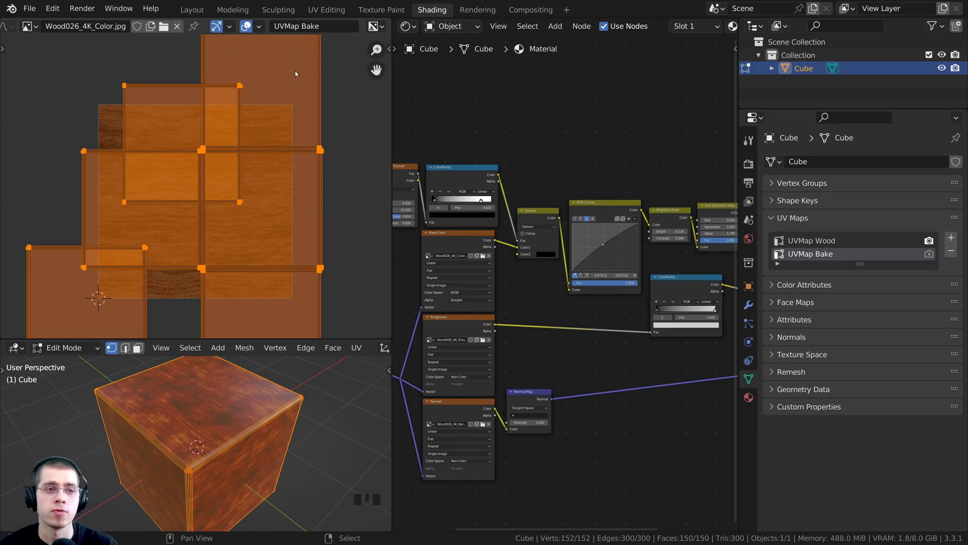
# Step: Select all of the cube's geometry in Edit Mode and enlarge the 3D viewport area to fit the whole cube
pyautogui.scroll(-2, 262, 123)
pyautogui.moveTo(217, 386); pyautogui.dragTo(214, 398, button='middle')
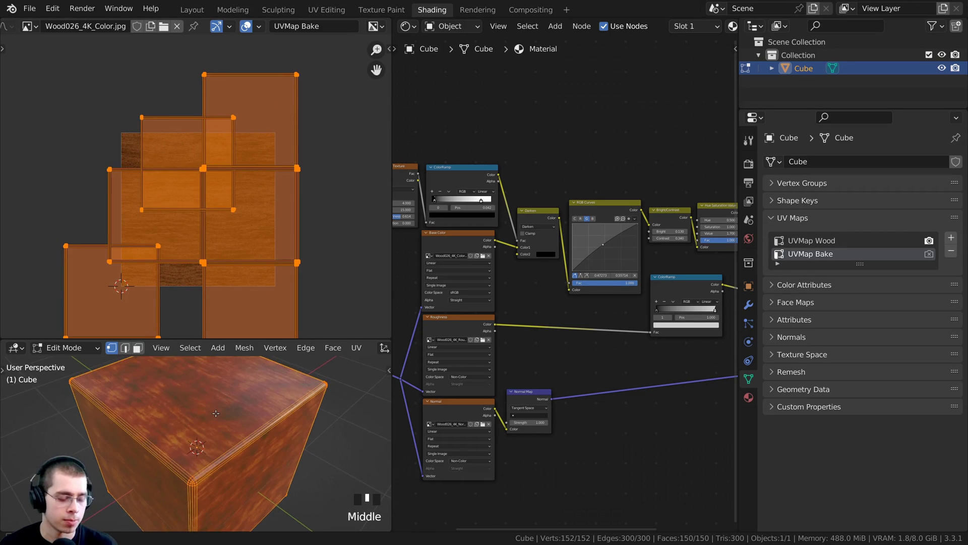
pyautogui.press('Tab')
pyautogui.press('Tab')
pyautogui.press('Tab')
pyautogui.press('Tab')
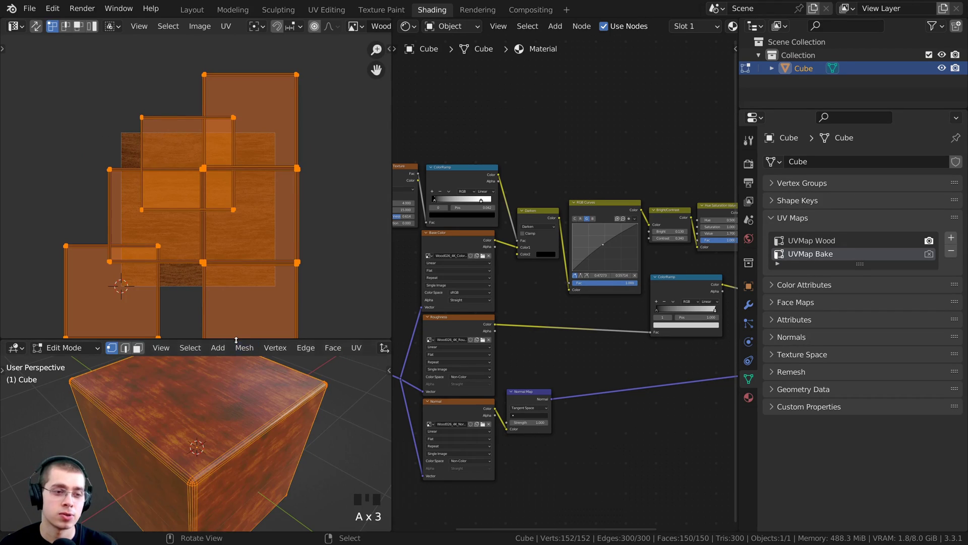
pyautogui.moveTo(236, 338); pyautogui.dragTo(236, 312)
pyautogui.scroll(-2, 225, 402)
pyautogui.moveTo(225, 402); pyautogui.dragTo(217, 364, button='middle')
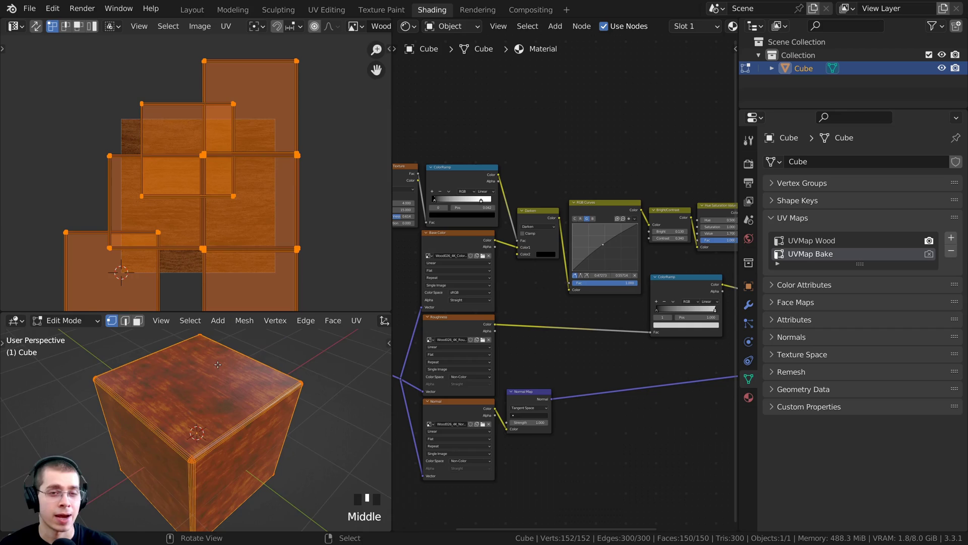
# Step: Unwrap the selected cube faces with Smart UV Project using an island margin of 0.005
pyautogui.press('u')
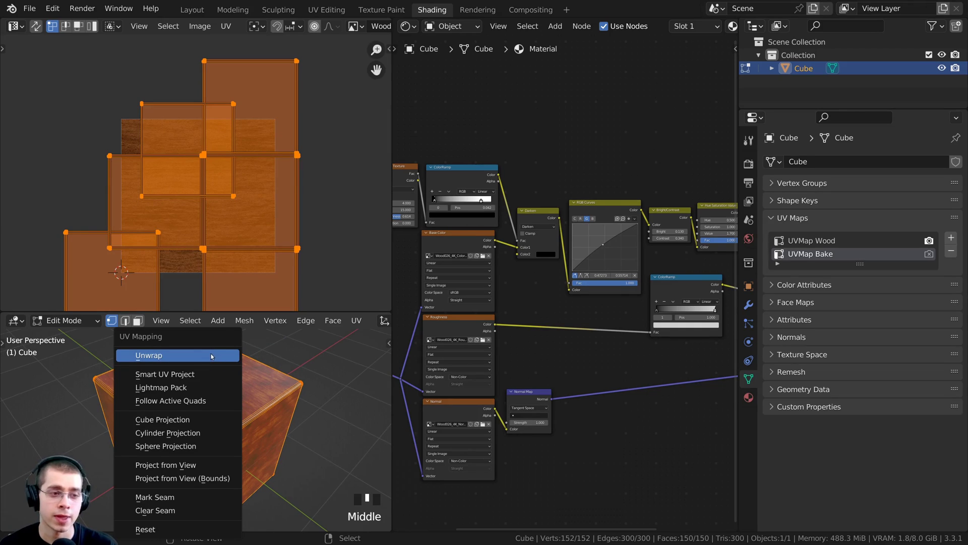
pyautogui.click(157, 374)
pyautogui.click(185, 415)
pyautogui.write('0.0')
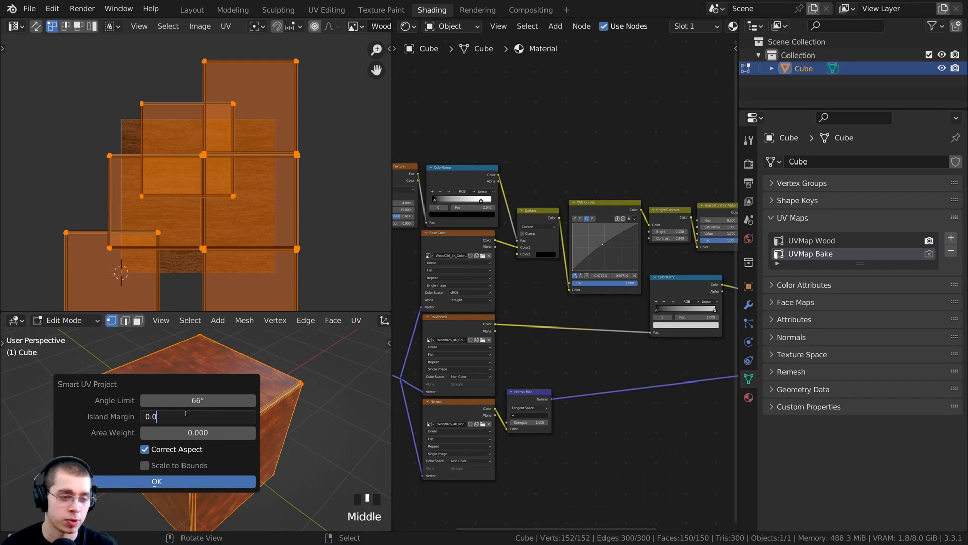
pyautogui.write('05')
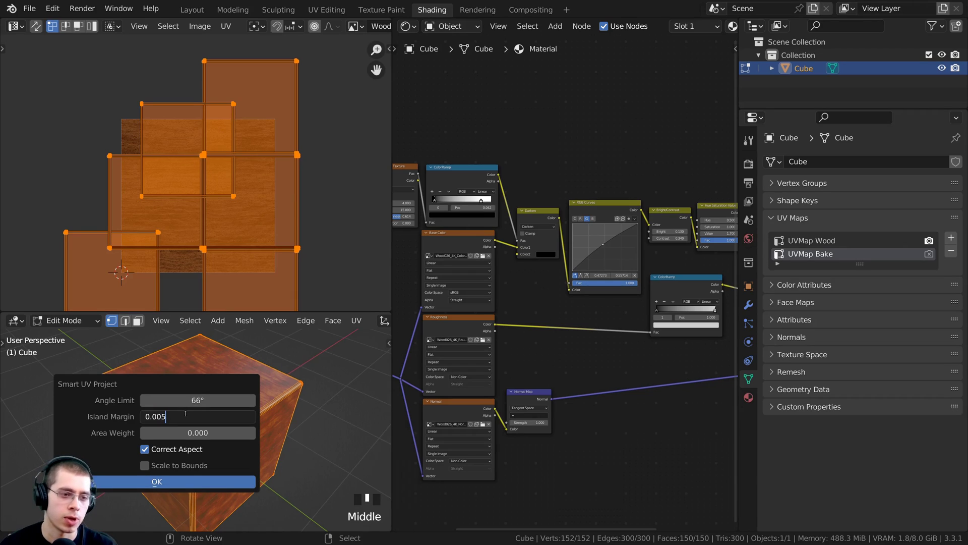
pyautogui.press('Return')
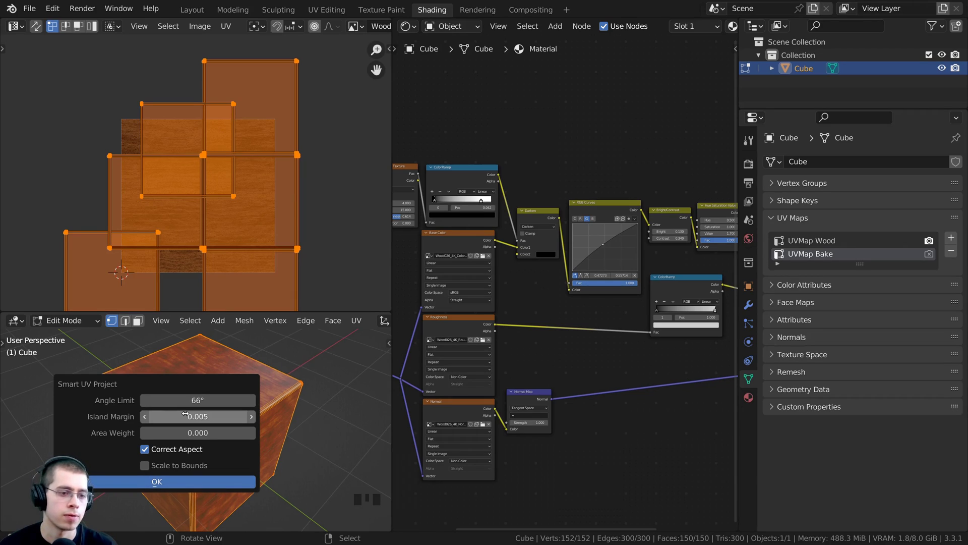
pyautogui.click(186, 482)
# Step: Examine the spacing between the new UV islands and how they fit within the wood image, keeping all UVs selected
pyautogui.scroll(4, 190, 217)
pyautogui.scroll(-2, 190, 217)
pyautogui.press('a')
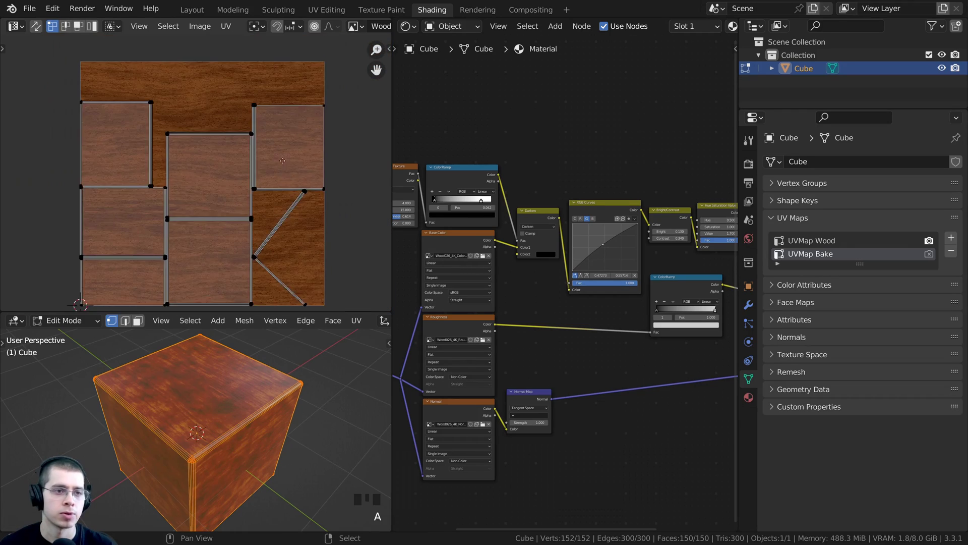
pyautogui.scroll(6, 282, 160)
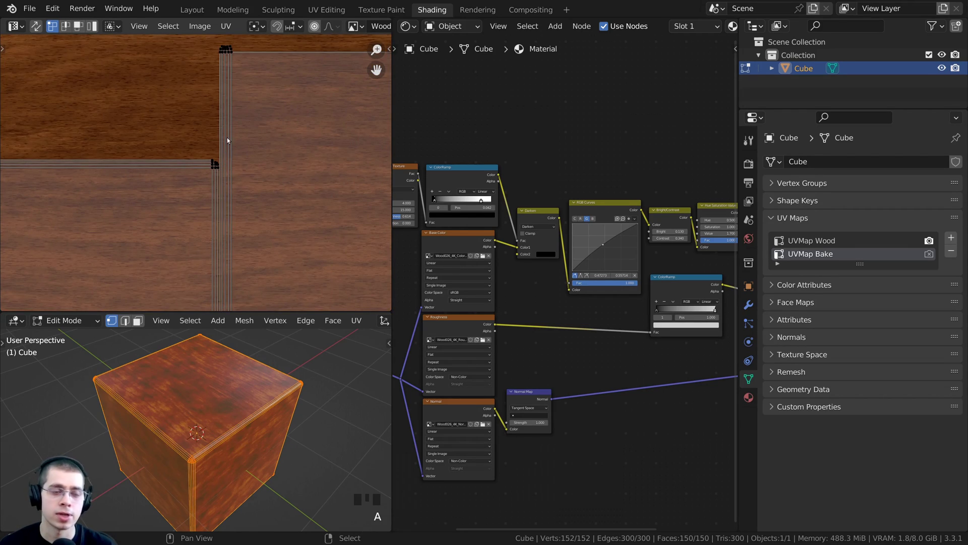
pyautogui.scroll(-4, 225, 153)
pyautogui.press('a')
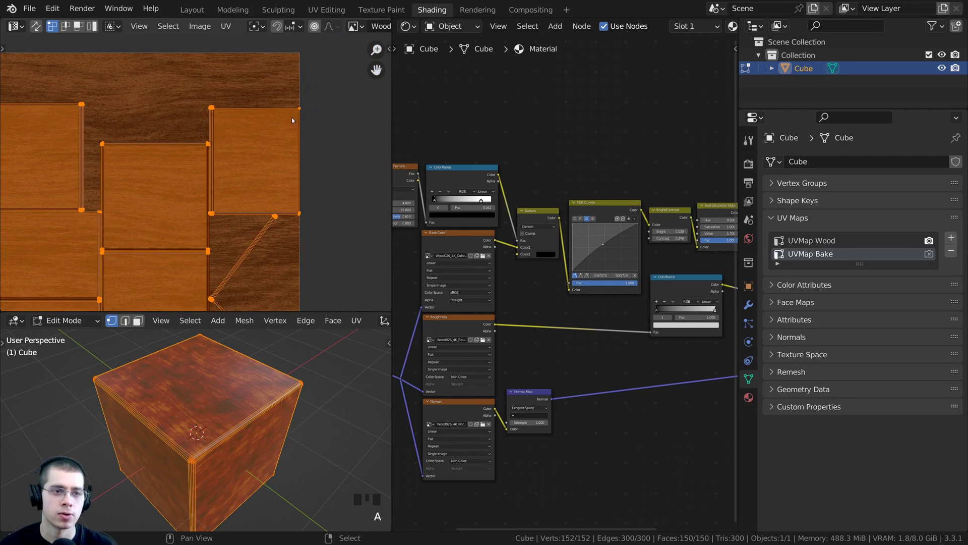
pyautogui.press('g')
pyautogui.press('Home')
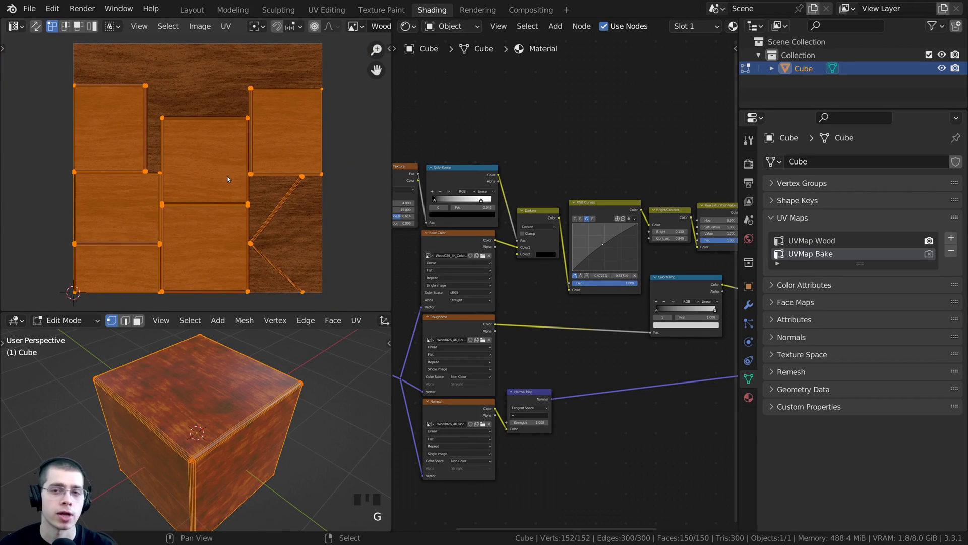
pyautogui.press('a')
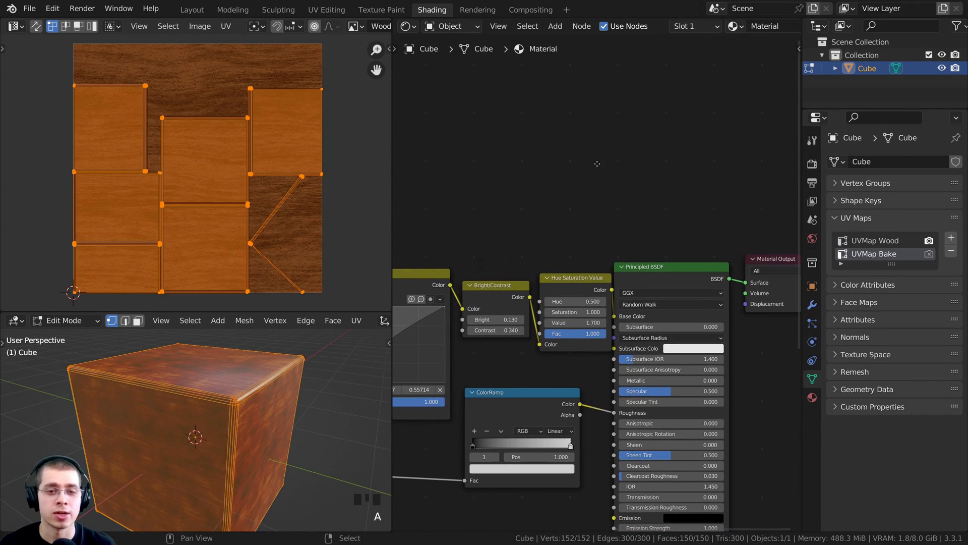
# Step: Add an Image Texture node in the empty space above the Principled BSDF node
pyautogui.moveTo(597, 164); pyautogui.dragTo(577, 171, button='middle')
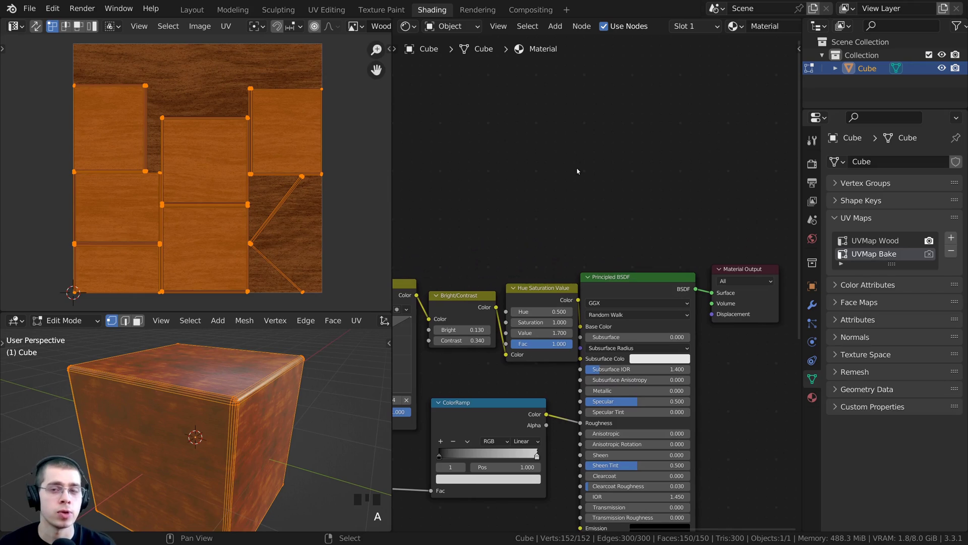
pyautogui.hotkey('shift', 'a')
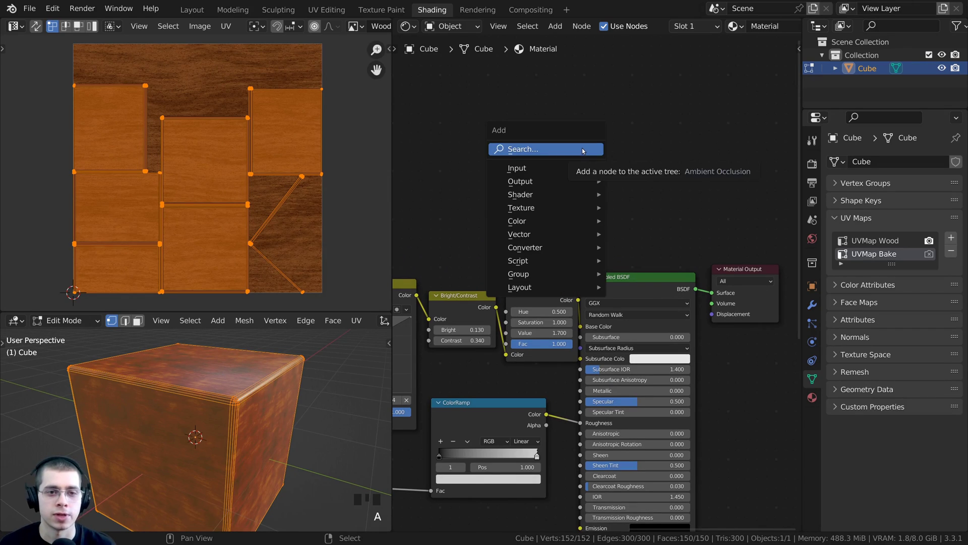
pyautogui.click(583, 149)
pyautogui.write('ima')
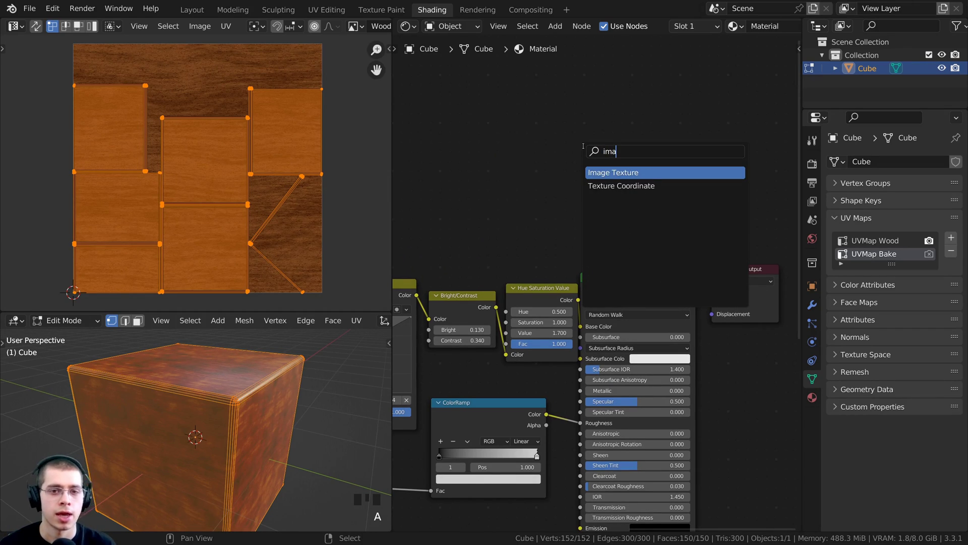
pyautogui.press('Return')
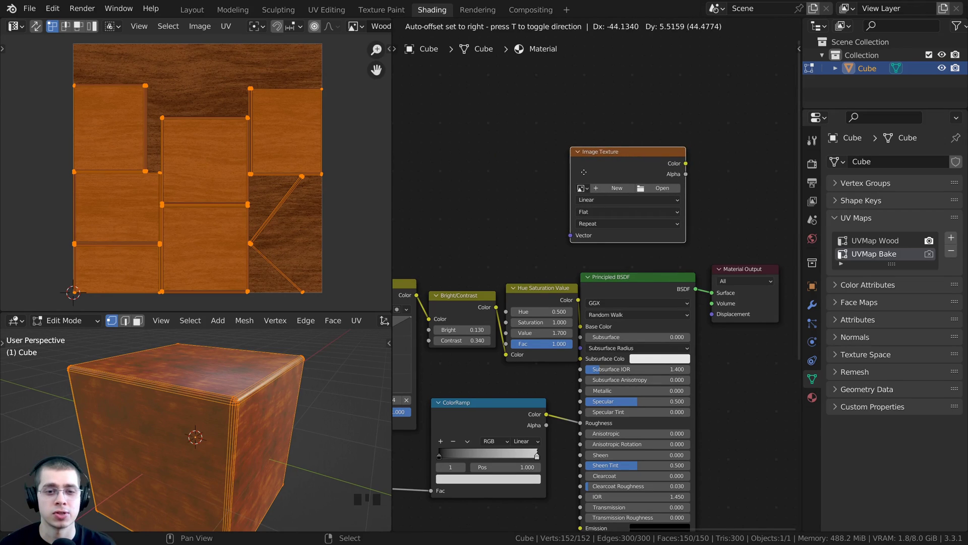
pyautogui.click(583, 266)
pyautogui.scroll(3, 588, 227)
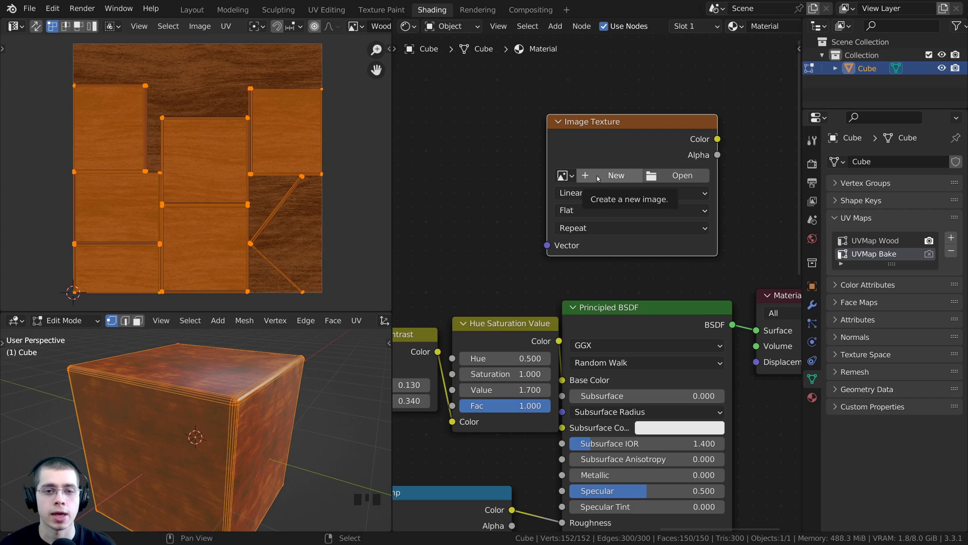
# Step: Create a new image named Wood Color in the Image Texture node, with width and height set to 4096 px
pyautogui.click(598, 178)
pyautogui.click(599, 201)
pyautogui.write('Wood')
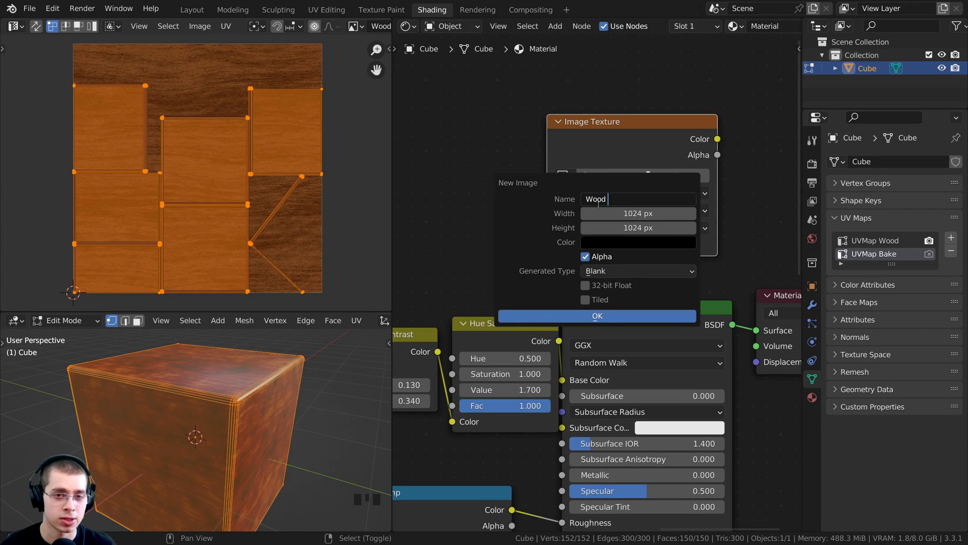
pyautogui.write(' Color')
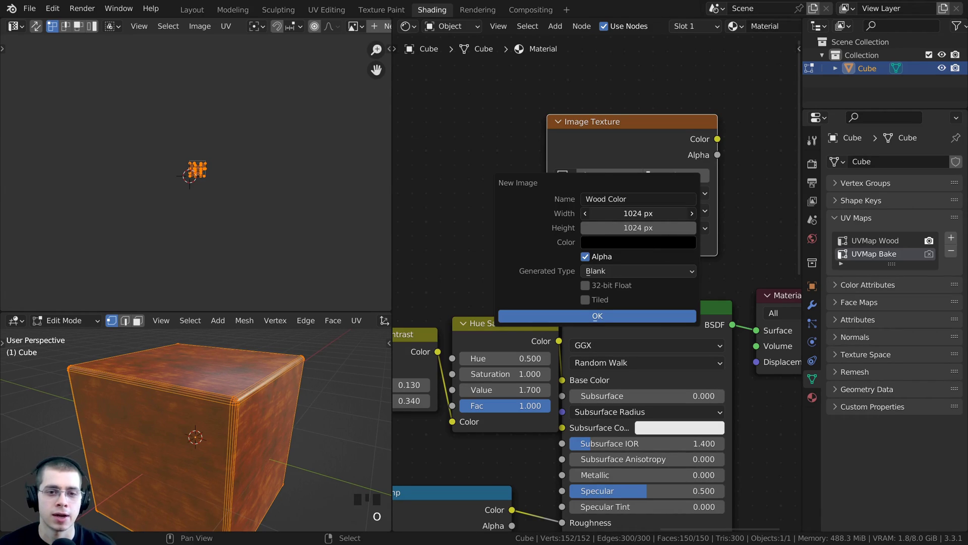
pyautogui.click(622, 213)
pyautogui.write('4096')
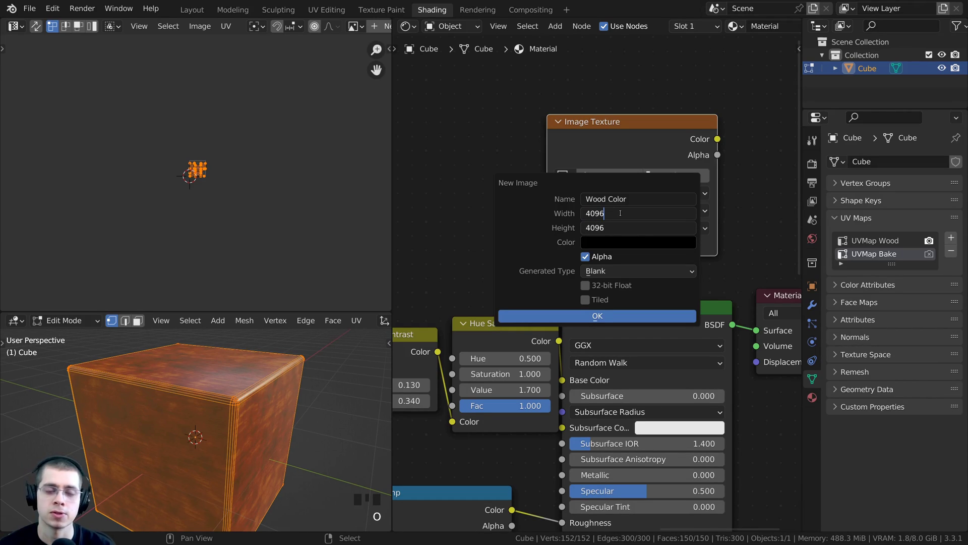
pyautogui.press('Return')
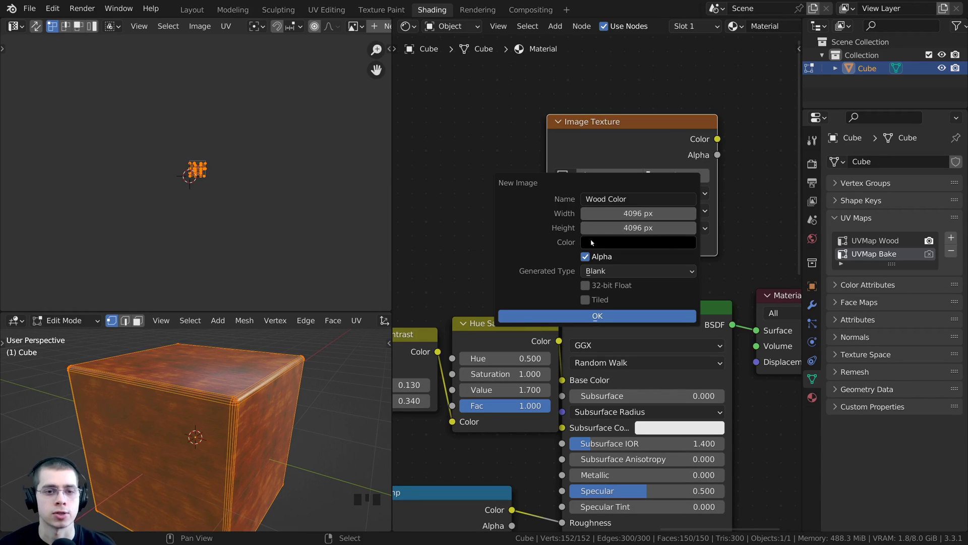
pyautogui.click(584, 314)
# Step: Reposition the Wood Color node above the Principled BSDF and check its color space options
pyautogui.moveTo(624, 128); pyautogui.dragTo(620, 116)
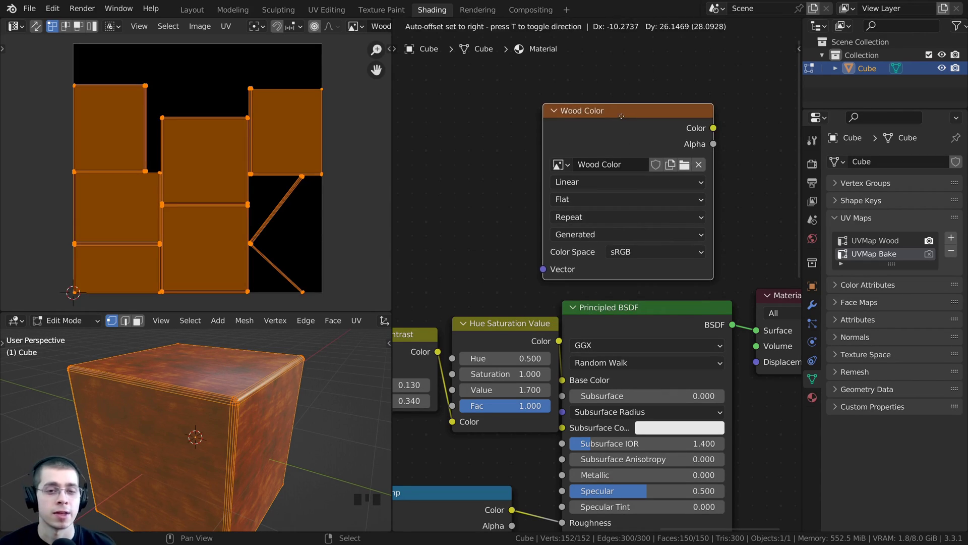
pyautogui.click(620, 253)
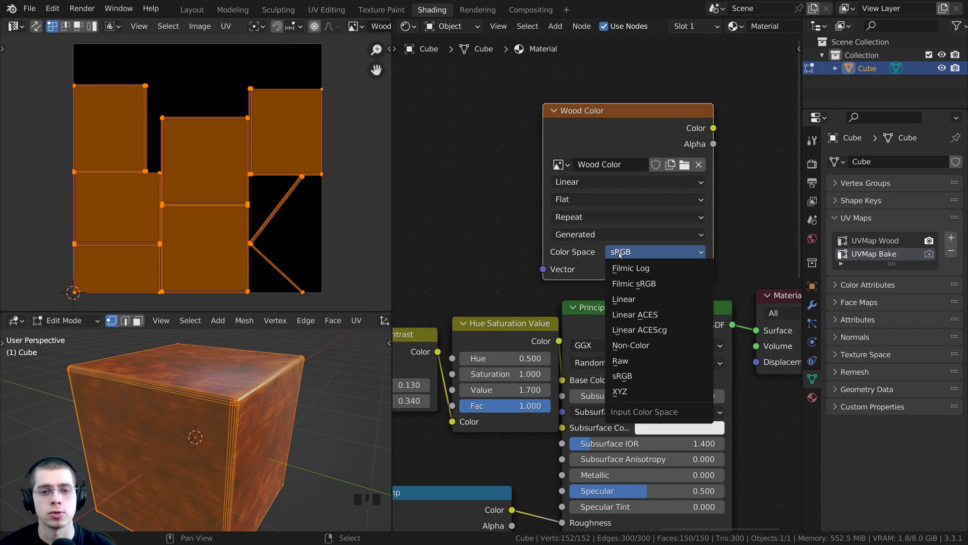
pyautogui.scroll(-4, 525, 357)
pyautogui.moveTo(524, 353); pyautogui.dragTo(594, 239, button='middle')
pyautogui.moveTo(653, 143); pyautogui.dragTo(644, 153)
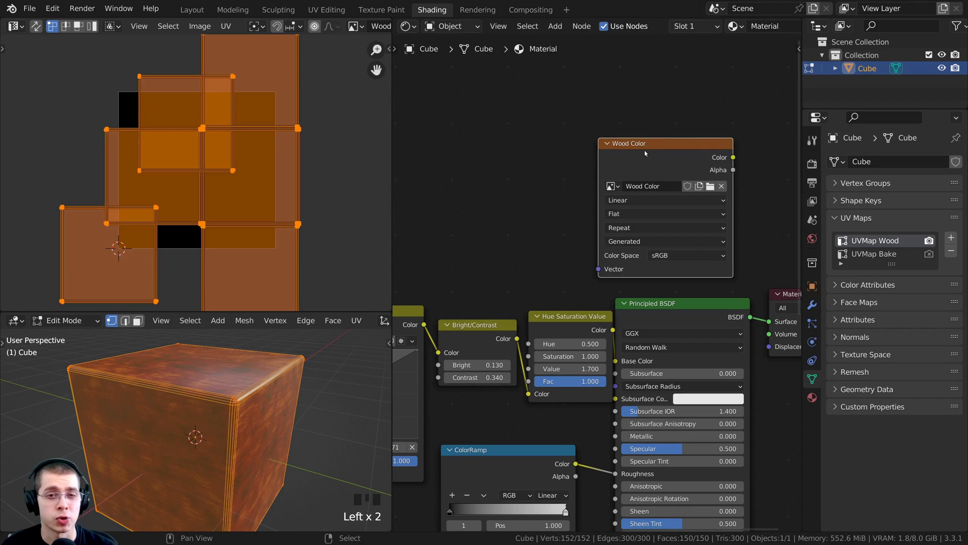
# Step: Make UVMap Wood the cube's active UV map, keeping its name
pyautogui.doubleClick(895, 242)
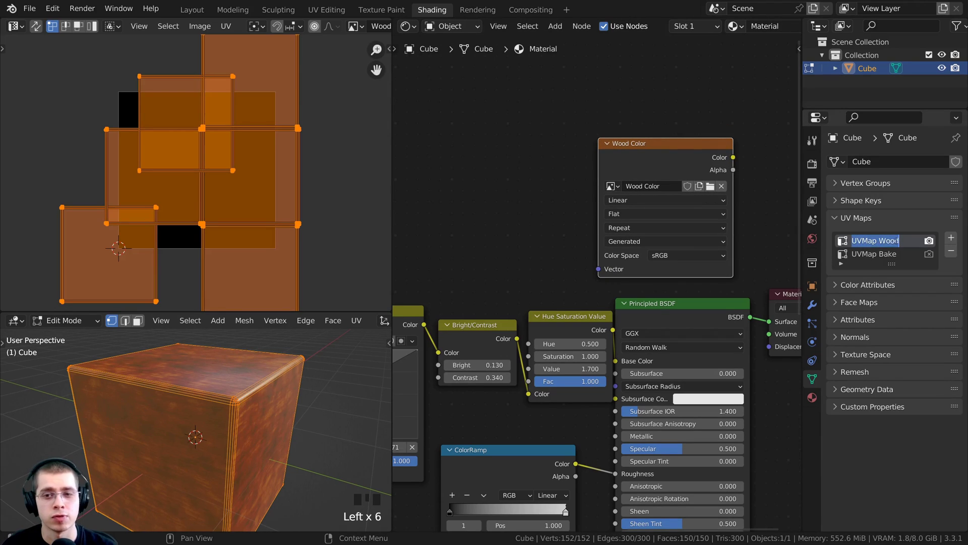
pyautogui.click(897, 241)
pyautogui.moveTo(900, 240); pyautogui.dragTo(851, 241)
pyautogui.click(886, 241)
pyautogui.click(752, 212)
# Step: Add a UV Map node beside the Wood Color texture and connect its UV output to the texture's Vector input
pyautogui.moveTo(577, 189); pyautogui.dragTo(592, 186, button='middle')
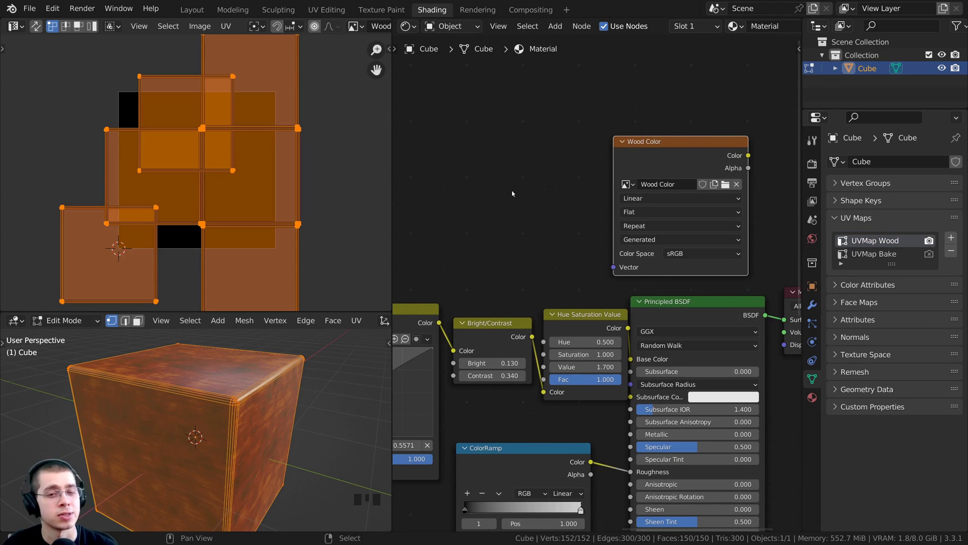
pyautogui.moveTo(636, 164); pyautogui.dragTo(624, 164)
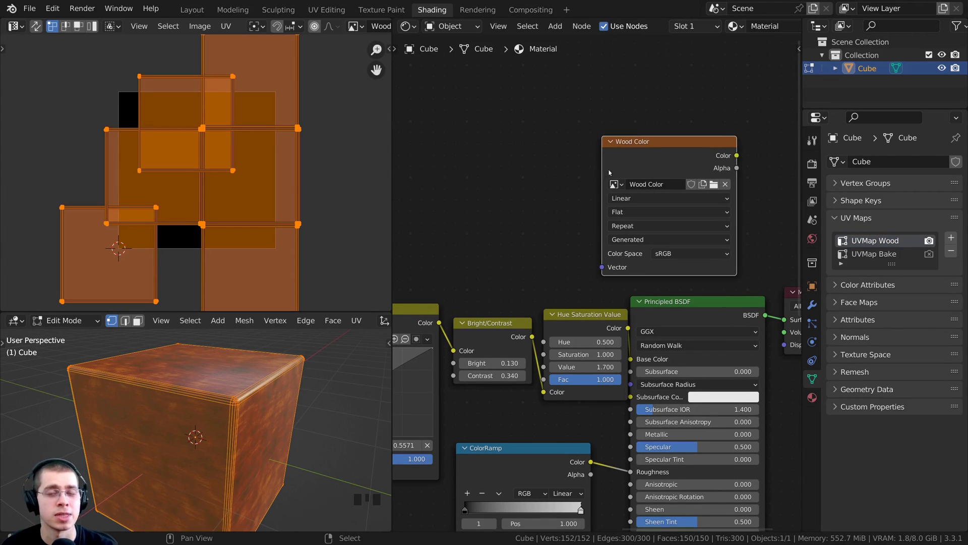
pyautogui.moveTo(570, 178); pyautogui.dragTo(571, 170, button='middle')
pyautogui.hotkey('shift', 'a')
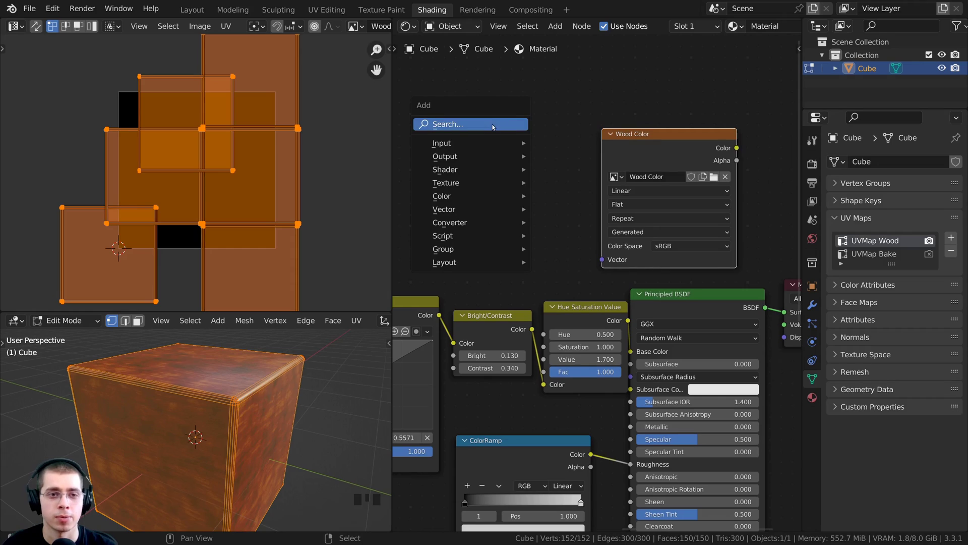
pyautogui.click(488, 126)
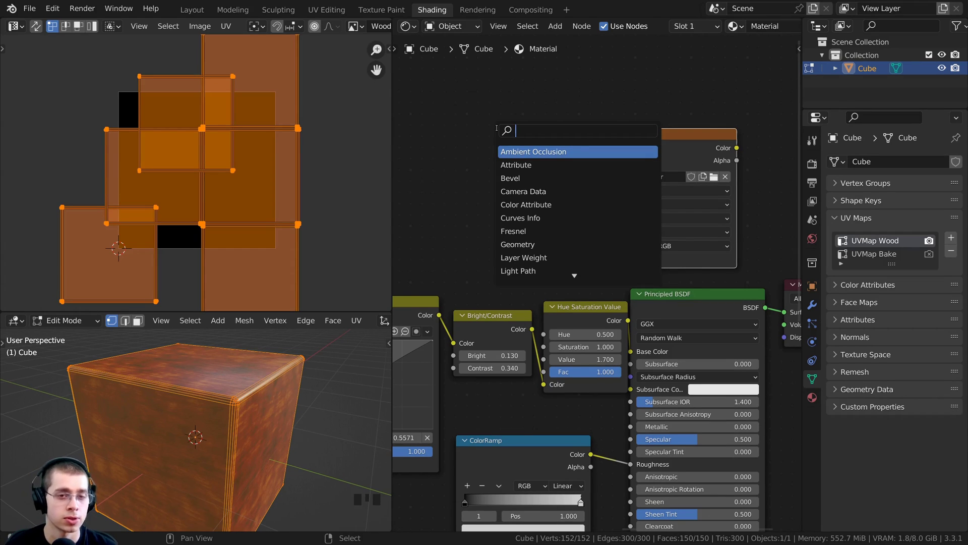
pyautogui.write('uv')
pyautogui.press('Return')
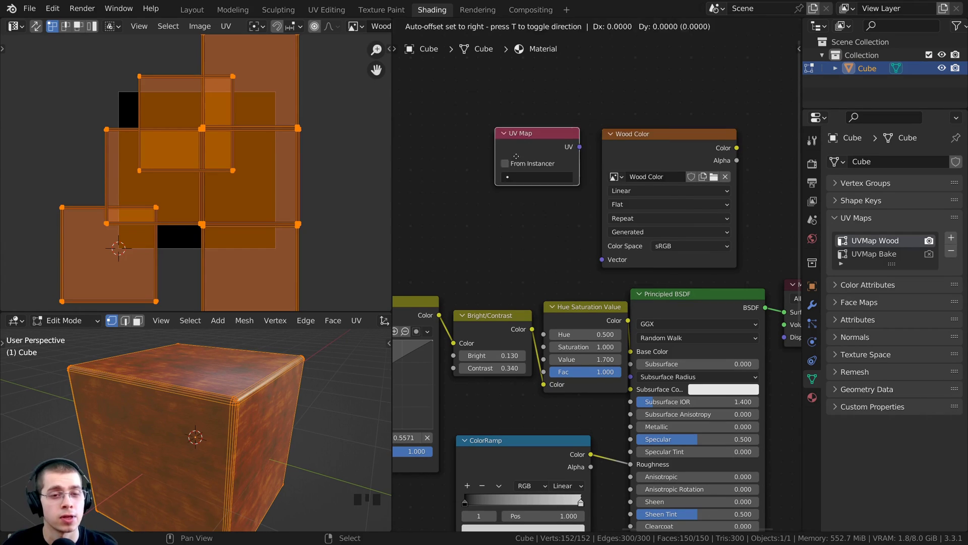
pyautogui.click(500, 237)
pyautogui.moveTo(516, 218); pyautogui.dragTo(602, 259)
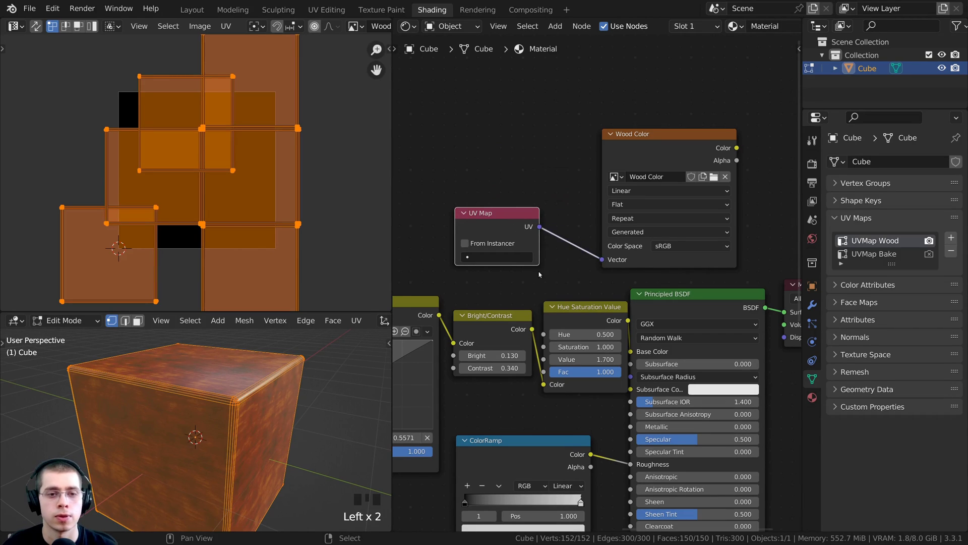
# Step: Assign UVMap Bake to the new UV Map node and shift the node closer to the Wood Color texture
pyautogui.scroll(1, 538, 274)
pyautogui.click(503, 238)
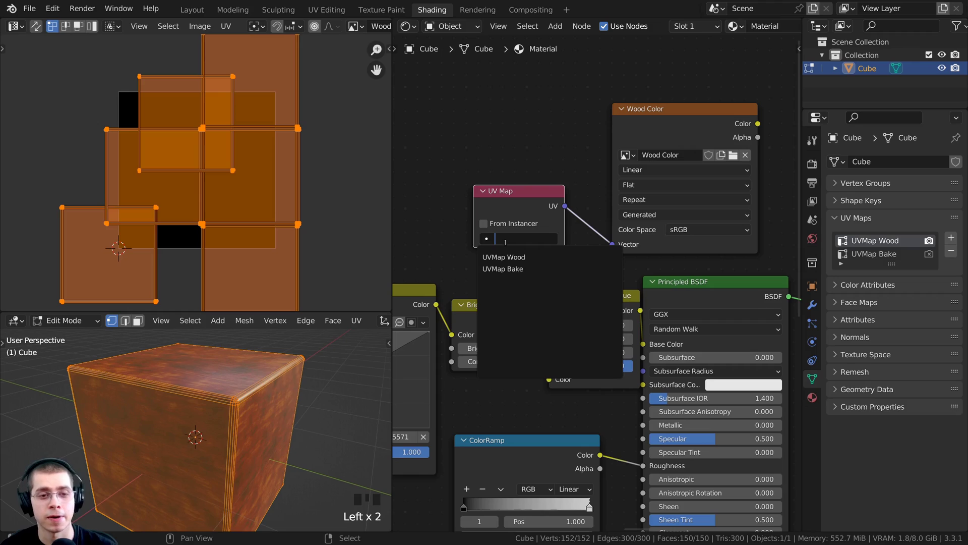
pyautogui.click(507, 269)
pyautogui.moveTo(508, 243); pyautogui.dragTo(523, 250)
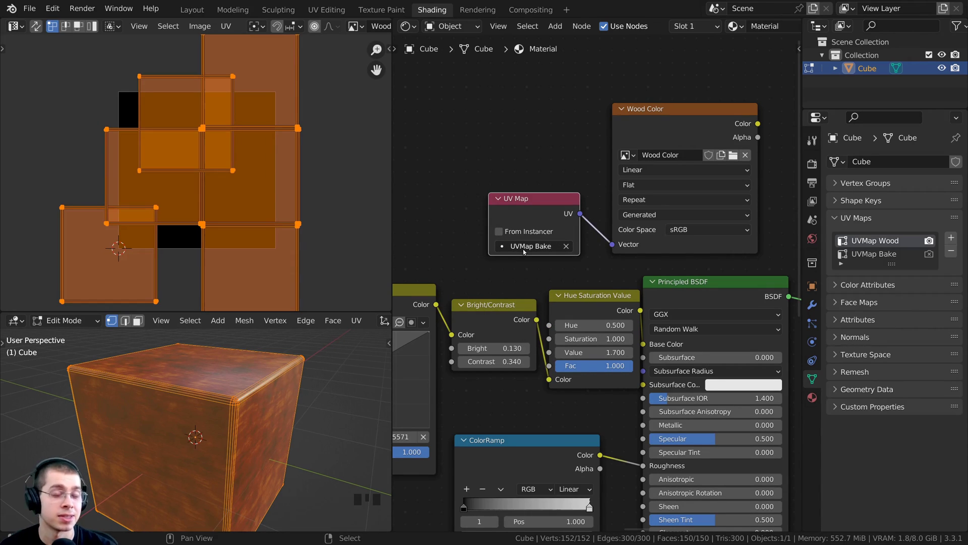
# Step: Examine which coordinates feed the Mapping node and wood image textures, and compare them with the UV Map node on Wood Color
pyautogui.scroll(-8, 521, 234)
pyautogui.moveTo(510, 265); pyautogui.dragTo(598, 240, button='middle')
pyautogui.scroll(-2, 597, 240)
pyautogui.moveTo(480, 291); pyautogui.dragTo(589, 254, button='middle')
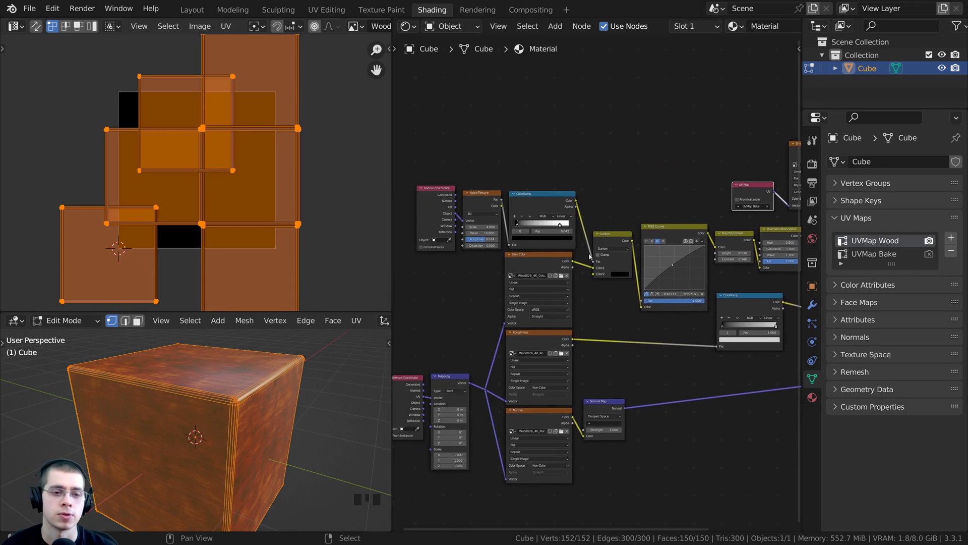
pyautogui.scroll(6, 426, 328)
pyautogui.moveTo(427, 328); pyautogui.dragTo(566, 153, button='middle')
pyautogui.scroll(6, 597, 279)
pyautogui.click(498, 208)
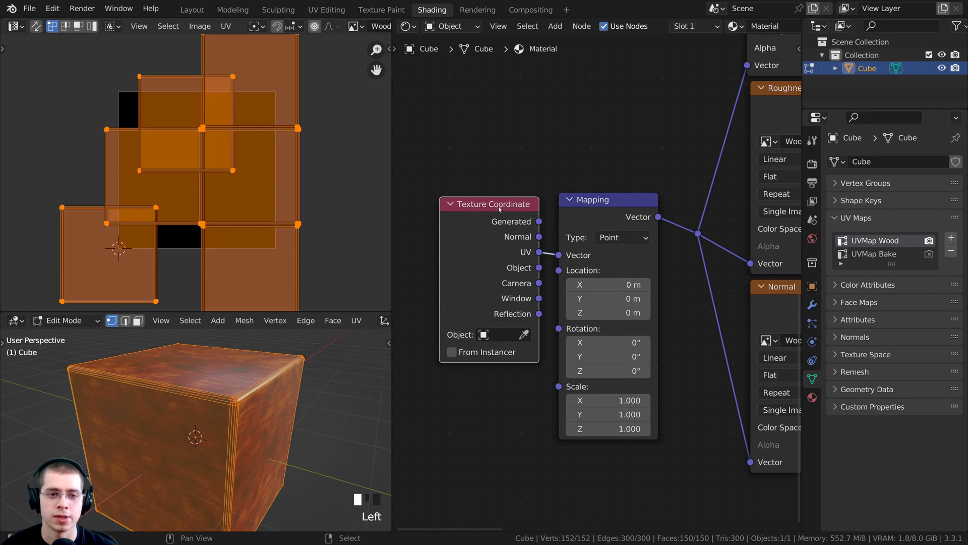
pyautogui.scroll(-2, 563, 256)
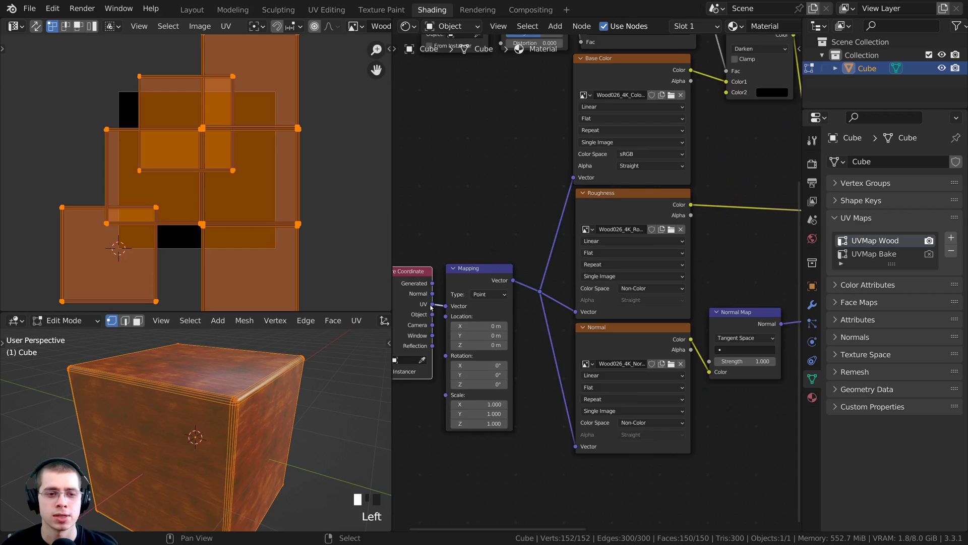
pyautogui.scroll(-2, 595, 282)
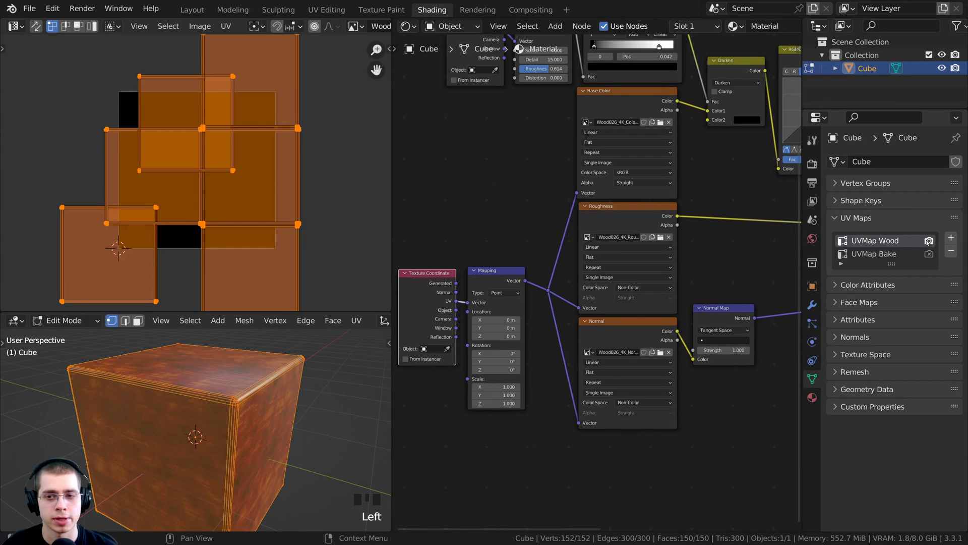
pyautogui.scroll(-3, 743, 214)
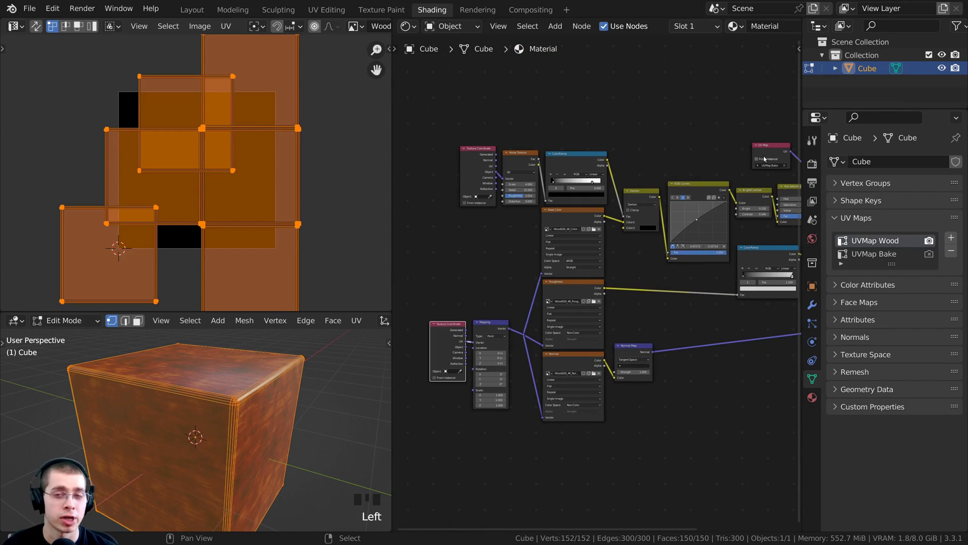
pyautogui.moveTo(767, 157); pyautogui.dragTo(638, 217, button='middle')
pyautogui.scroll(4, 607, 254)
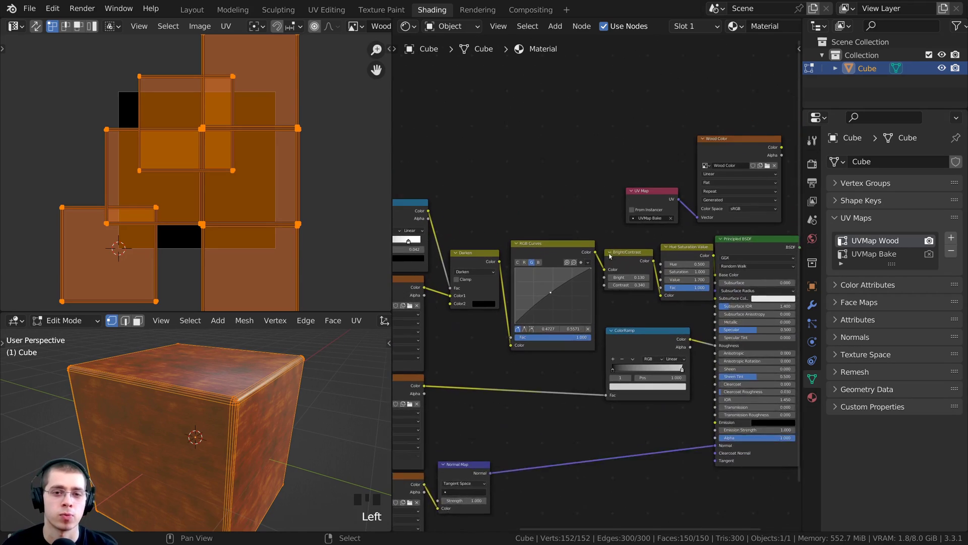
# Step: Duplicate the UV Map node and place the copy beside the Texture Coordinate node that feeds the Mapping node
pyautogui.rightClick(653, 194)
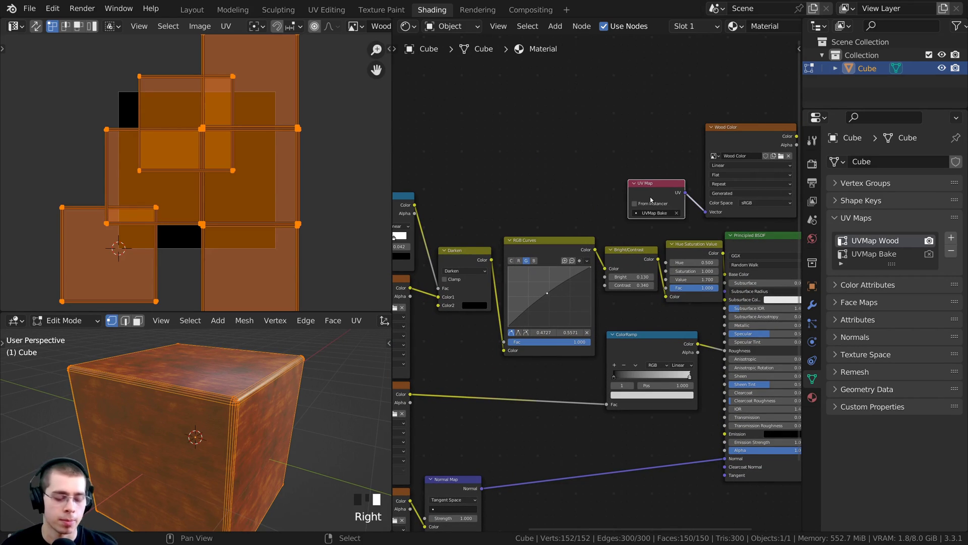
pyautogui.hotkey('shift', 'd')
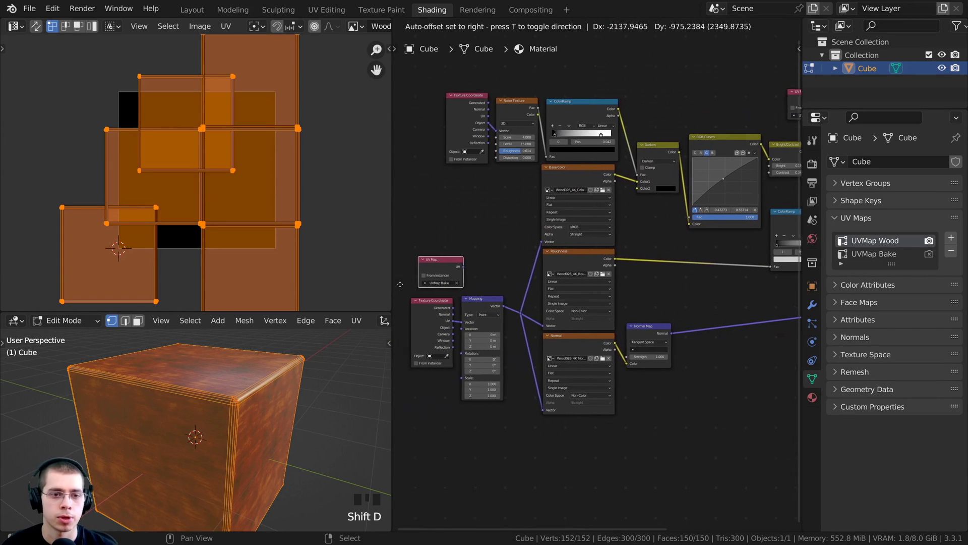
pyautogui.click(398, 286)
pyautogui.moveTo(510, 292); pyautogui.dragTo(535, 270)
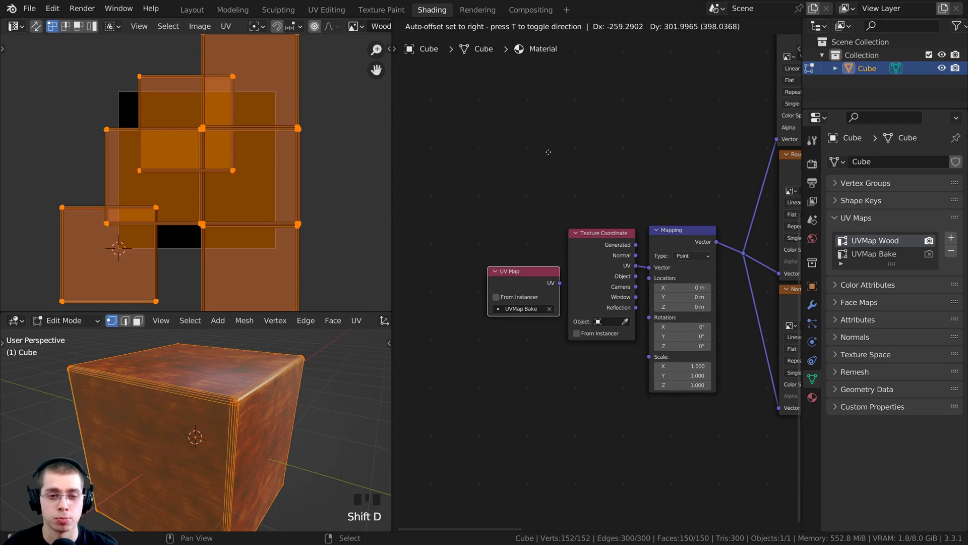
pyautogui.scroll(2, 602, 260)
# Step: Delete the Texture Coordinate node and connect the duplicated UV Map node's UV output to the Mapping node's Vector input
pyautogui.click(587, 259)
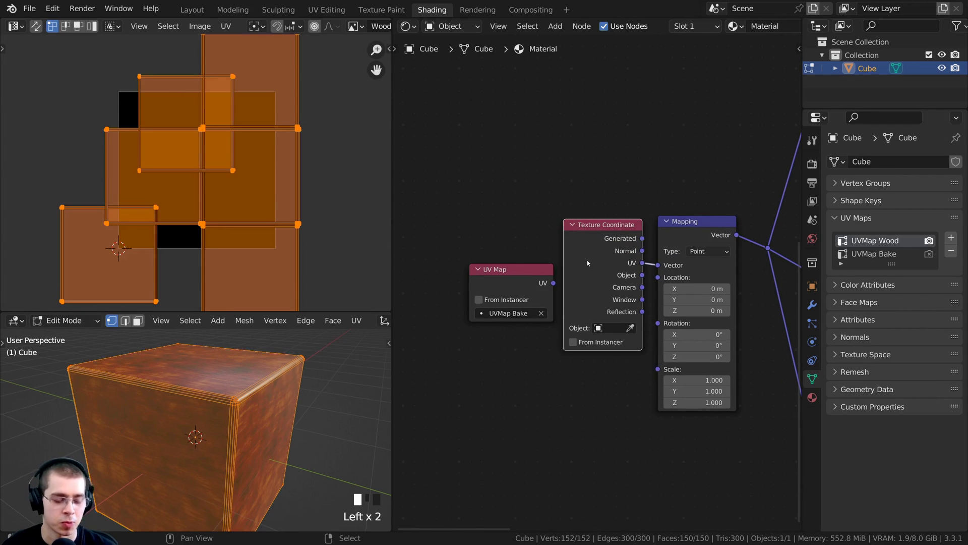
pyautogui.scroll(1, 587, 259)
pyautogui.moveTo(586, 260); pyautogui.dragTo(571, 266, button='middle')
pyautogui.press('x')
pyautogui.moveTo(503, 292); pyautogui.dragTo(647, 271)
pyautogui.scroll(-2, 555, 282)
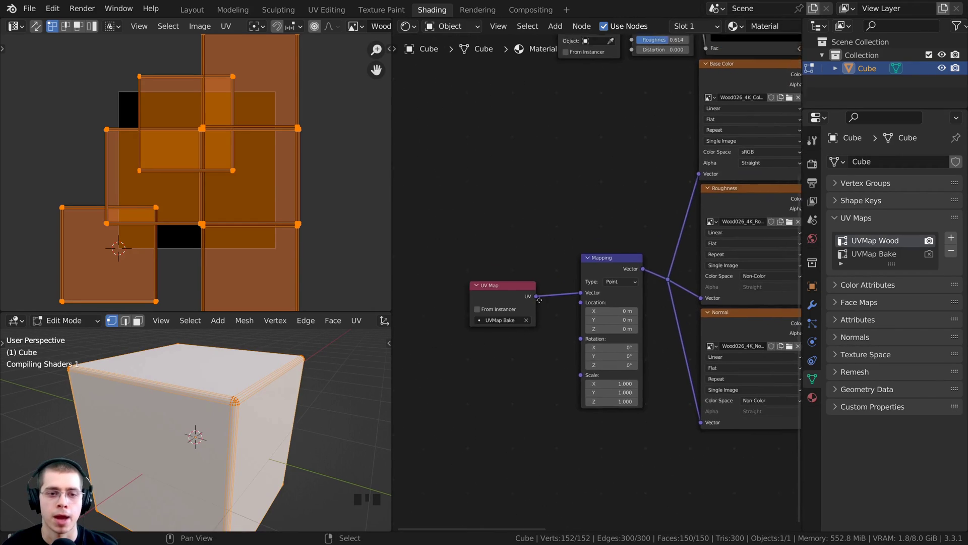
pyautogui.moveTo(534, 289); pyautogui.dragTo(497, 301, button='middle')
pyautogui.scroll(3, 503, 304)
pyautogui.click(547, 305)
pyautogui.scroll(-1, 496, 307)
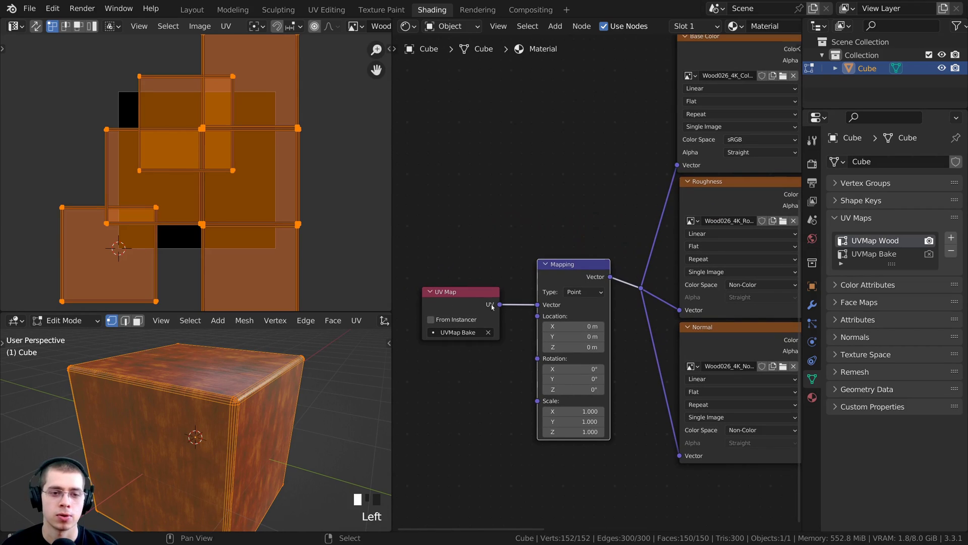
pyautogui.moveTo(499, 305); pyautogui.dragTo(508, 185)
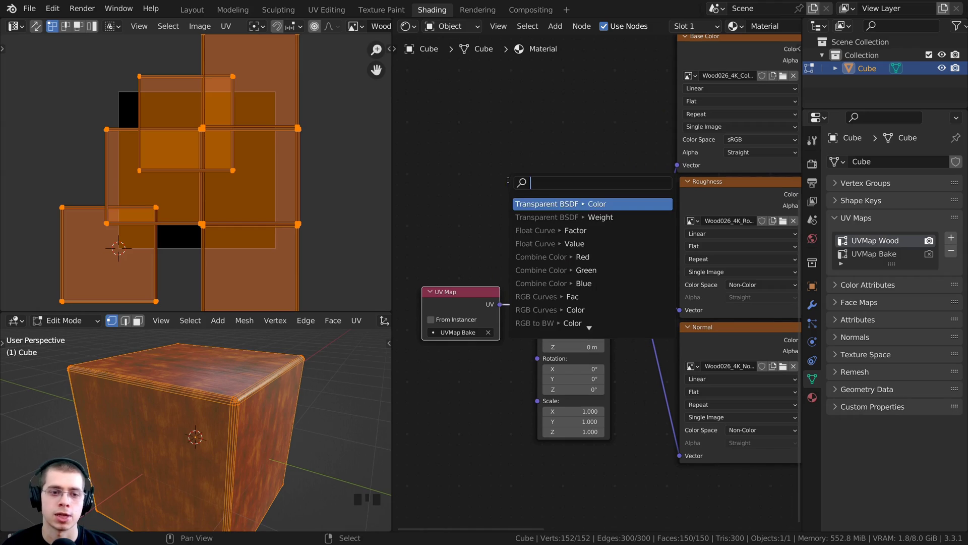
# Step: Switch the UV Map node feeding the Mapping node to UVMap Wood
pyautogui.scroll(4, 565, 197)
pyautogui.moveTo(440, 237); pyautogui.dragTo(544, 197, button='middle')
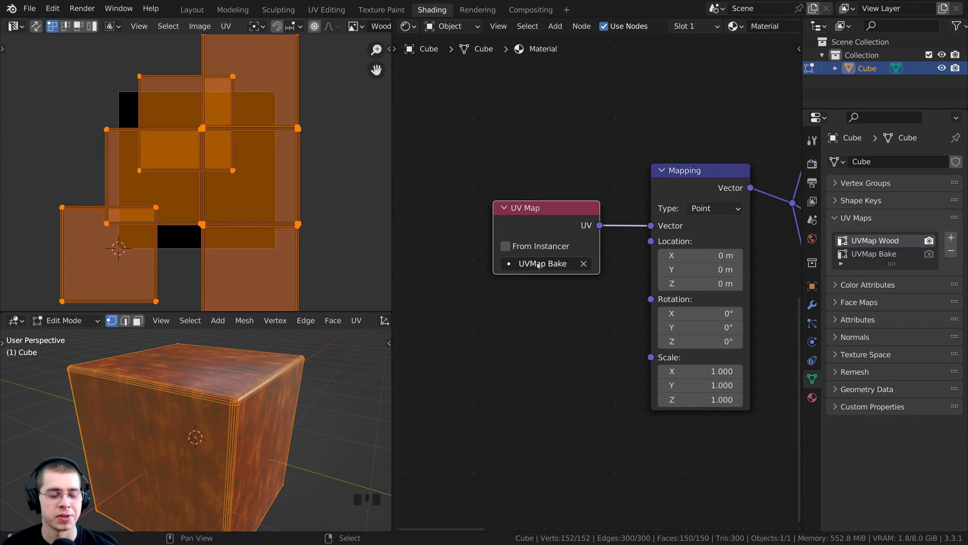
pyautogui.click(548, 265)
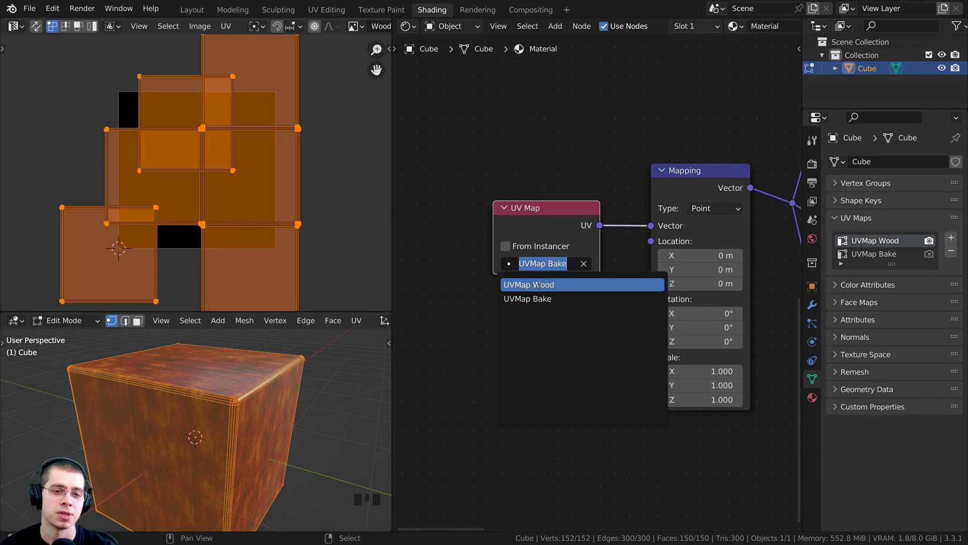
pyautogui.click(538, 286)
# Step: Inspect the Base Color, Roughness and Normal texture nodes driven by the Mapping node
pyautogui.scroll(-2, 538, 285)
pyautogui.click(655, 181)
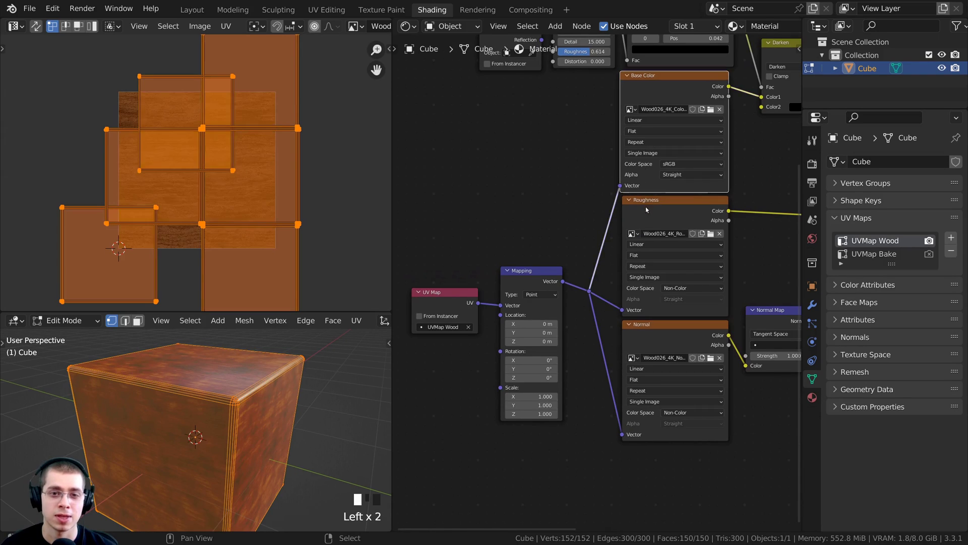
pyautogui.click(653, 310)
pyautogui.click(652, 331)
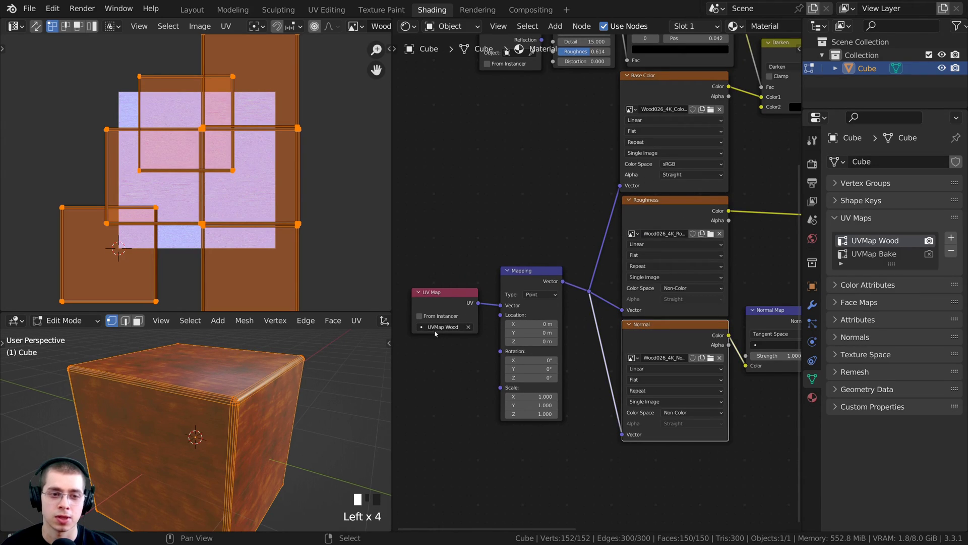
# Step: Select the Wood Color image texture node above the Principled BSDF as the active node
pyautogui.scroll(-4, 776, 130)
pyautogui.moveTo(777, 130); pyautogui.dragTo(557, 294, button='middle')
pyautogui.scroll(4, 437, 209)
pyautogui.moveTo(721, 172); pyautogui.dragTo(605, 244, button='middle')
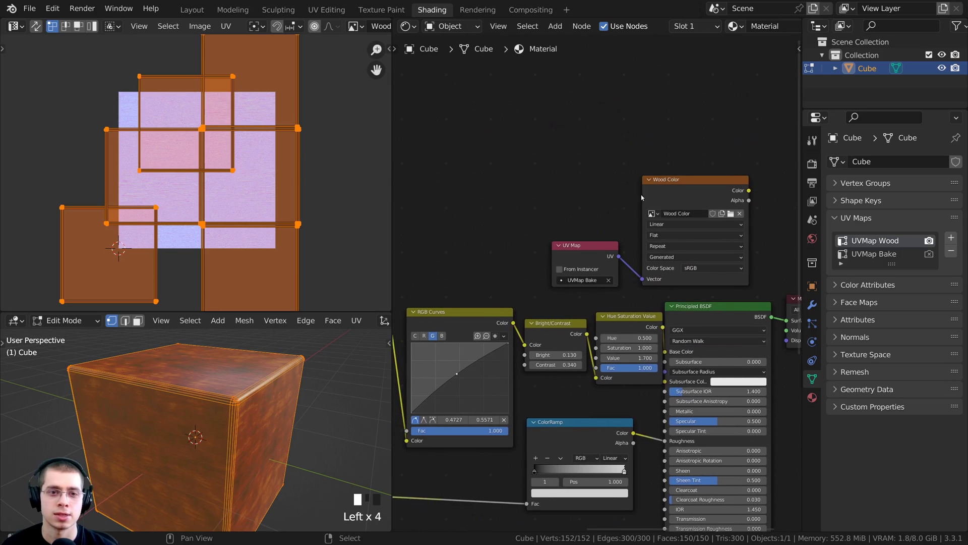
pyautogui.scroll(3, 600, 249)
pyautogui.click(661, 197)
pyautogui.scroll(-7, 577, 289)
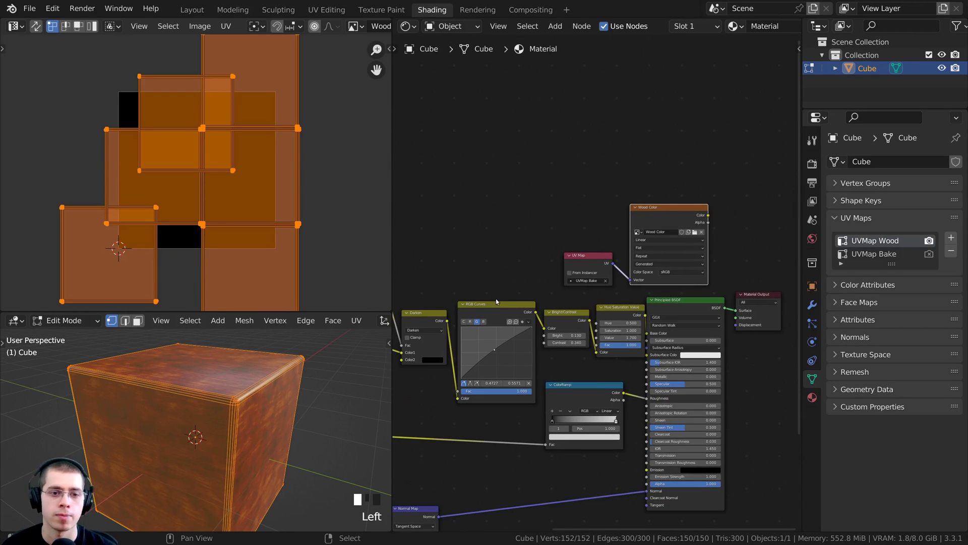
# Step: Examine the Texture Coordinate, Noise Texture and ColorRamp nodes that drive the Darken mix
pyautogui.moveTo(496, 299); pyautogui.dragTo(799, 277, button='middle')
pyautogui.scroll(8, 570, 217)
pyautogui.moveTo(570, 217); pyautogui.dragTo(590, 227, button='middle')
pyautogui.click(552, 221)
pyautogui.click(495, 247)
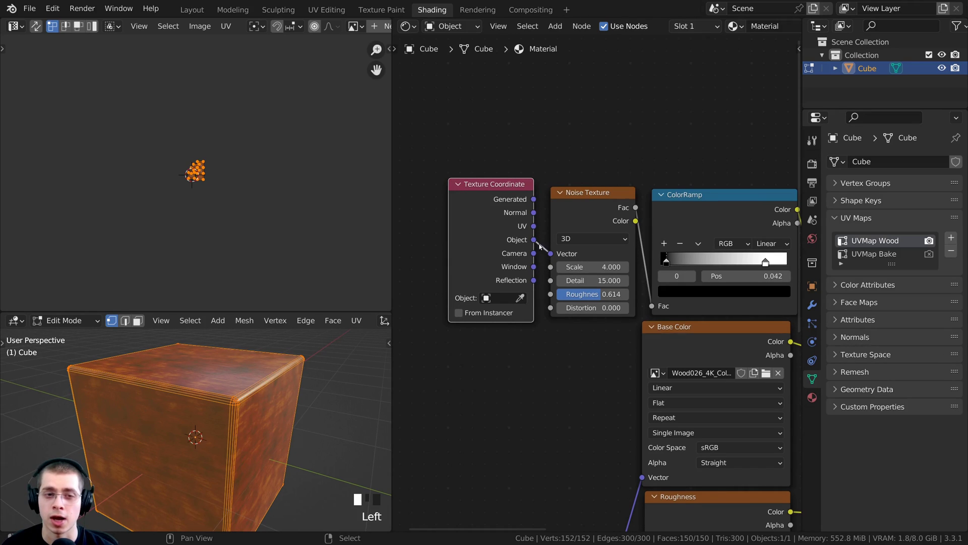
pyautogui.scroll(1, 539, 246)
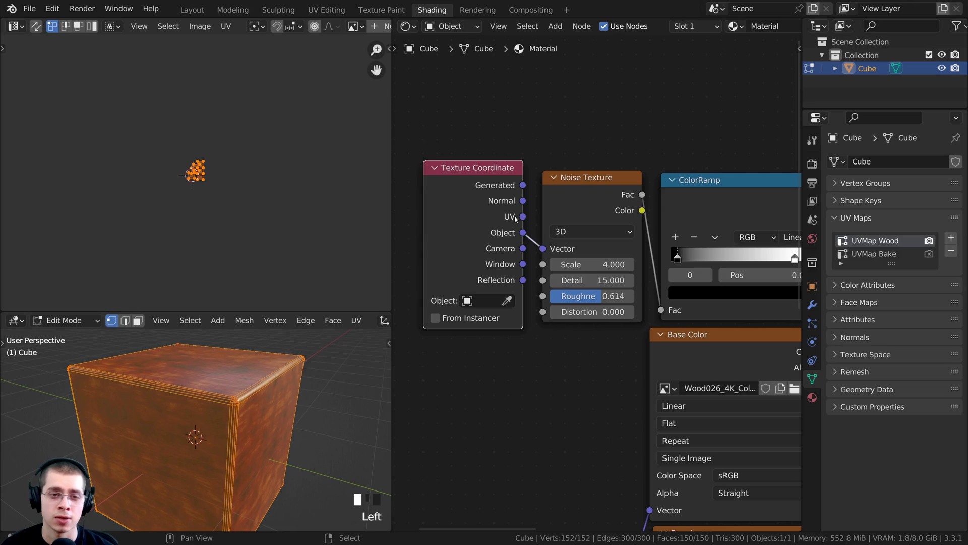
pyautogui.click(566, 218)
pyautogui.scroll(-5, 762, 255)
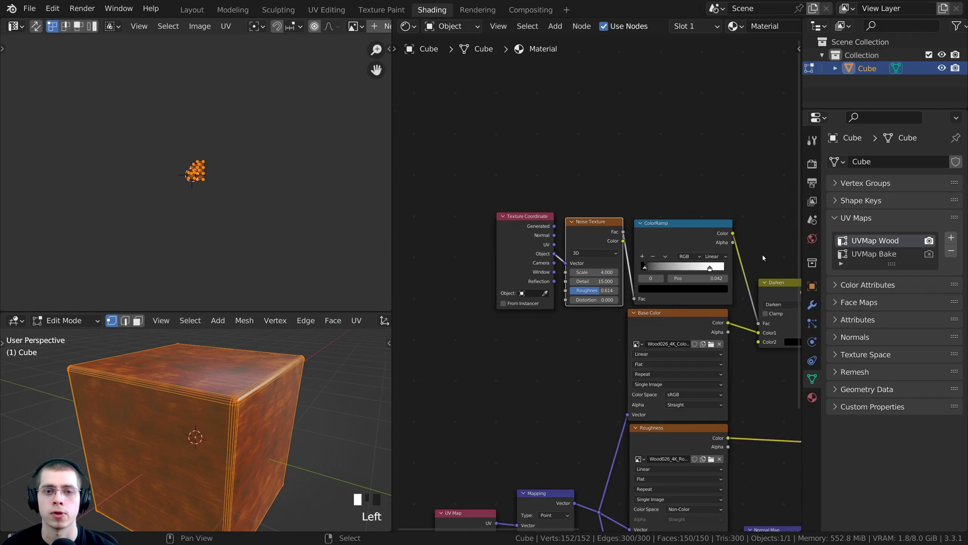
pyautogui.moveTo(762, 255); pyautogui.dragTo(600, 235, button='middle')
# Step: Make the Wood Color image texture node the active node again
pyautogui.moveTo(680, 243); pyautogui.dragTo(474, 240, button='middle')
pyautogui.click(700, 157)
pyautogui.scroll(-4, 605, 185)
pyautogui.moveTo(698, 157); pyautogui.dragTo(698, 177, button='middle')
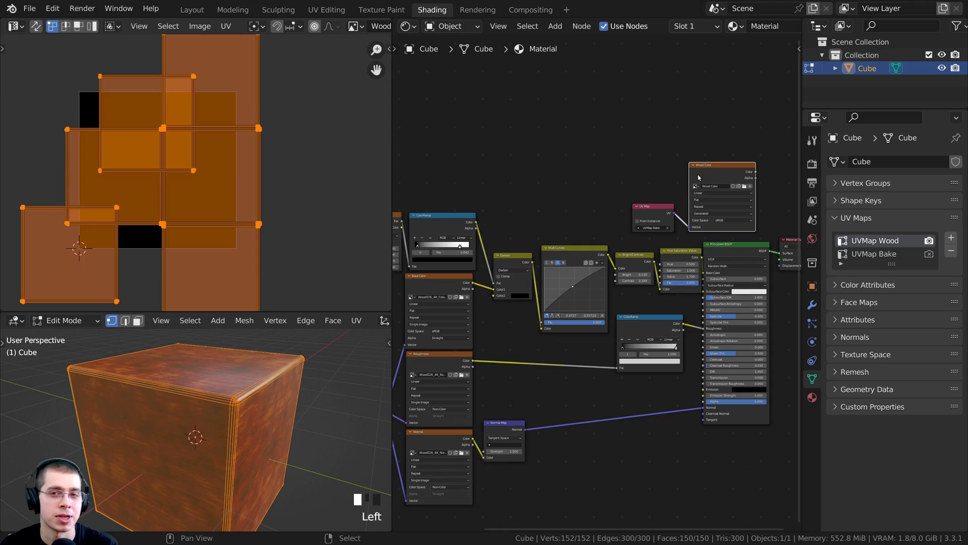
pyautogui.scroll(2, 698, 178)
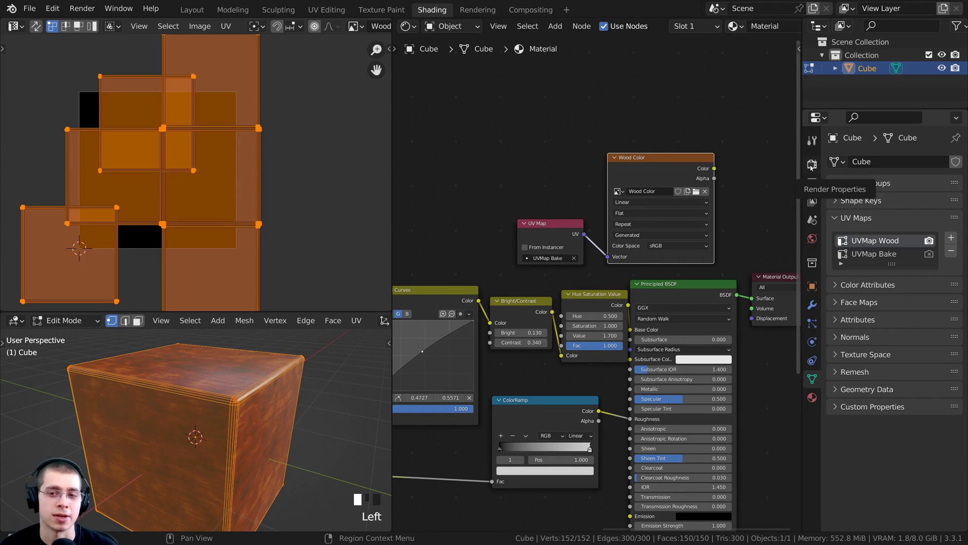
# Step: Choose Cycles as the scene's render engine
pyautogui.click(811, 164)
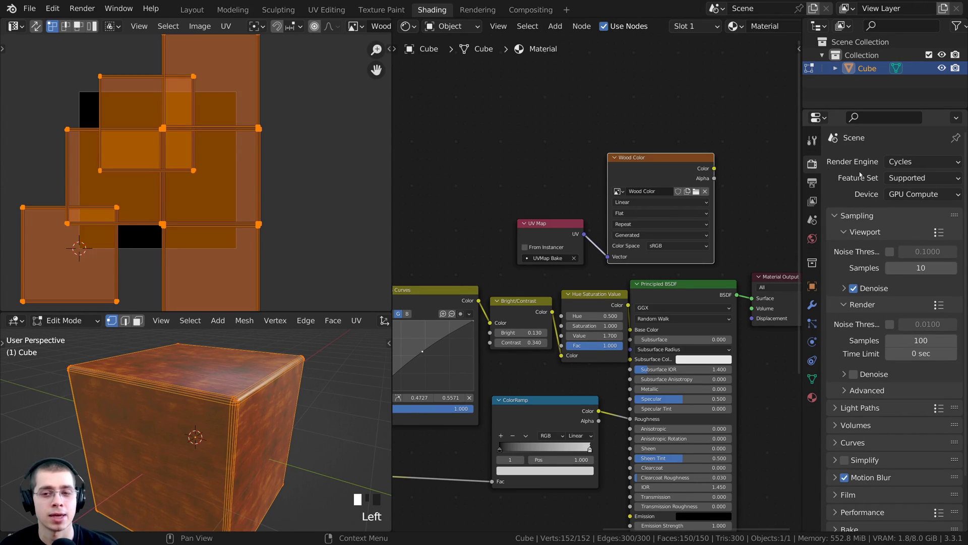
pyautogui.click(901, 162)
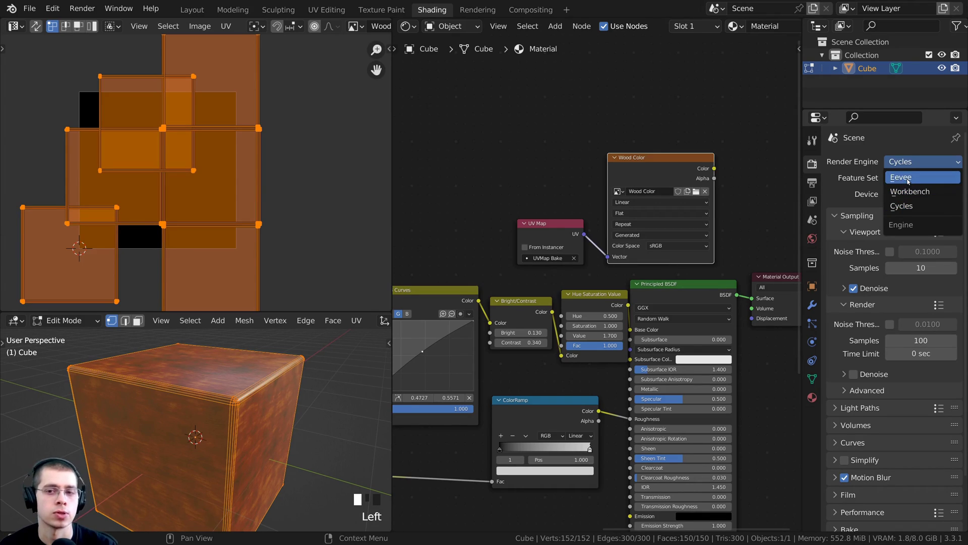
pyautogui.click(906, 206)
# Step: Set the render sampling to 1 sample
pyautogui.click(835, 216)
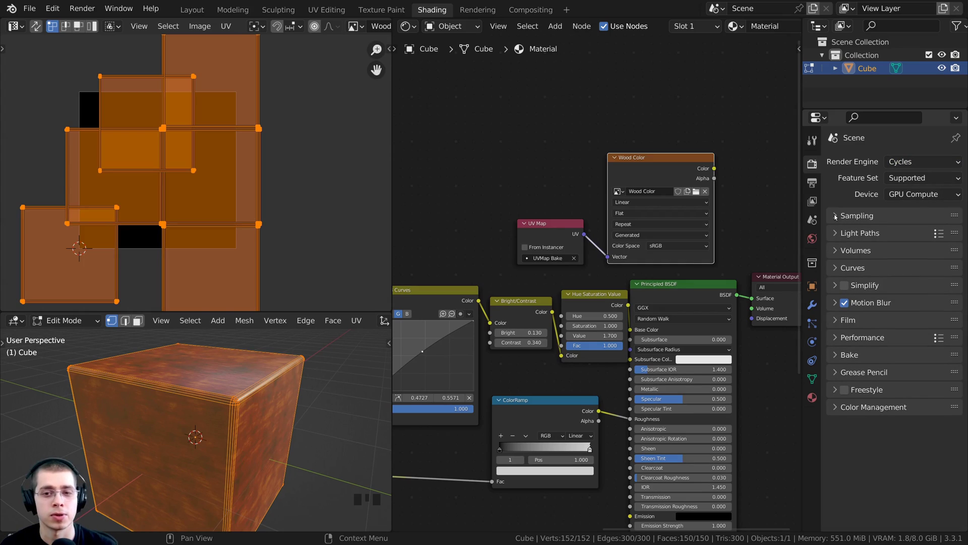
pyautogui.click(836, 216)
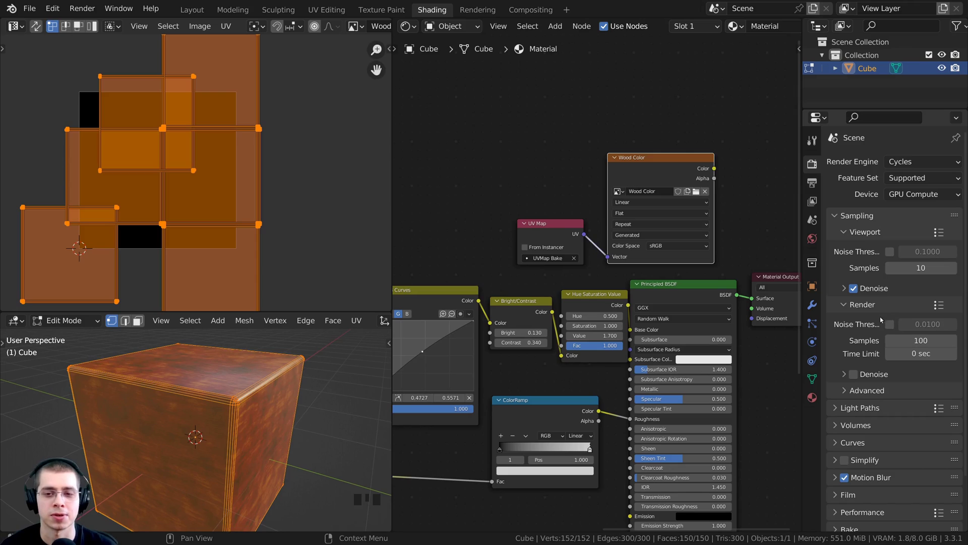
pyautogui.click(845, 305)
pyautogui.click(845, 305)
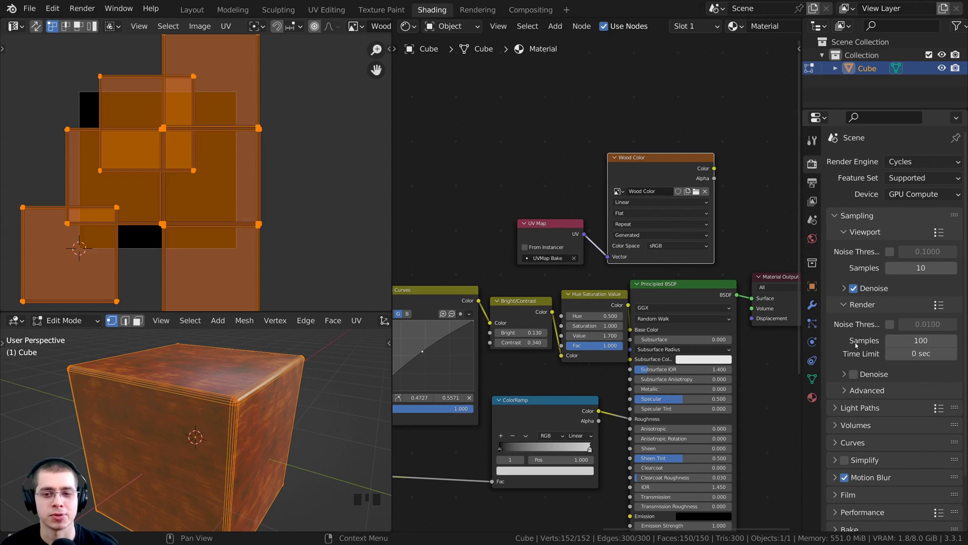
pyautogui.click(921, 340)
pyautogui.write('1')
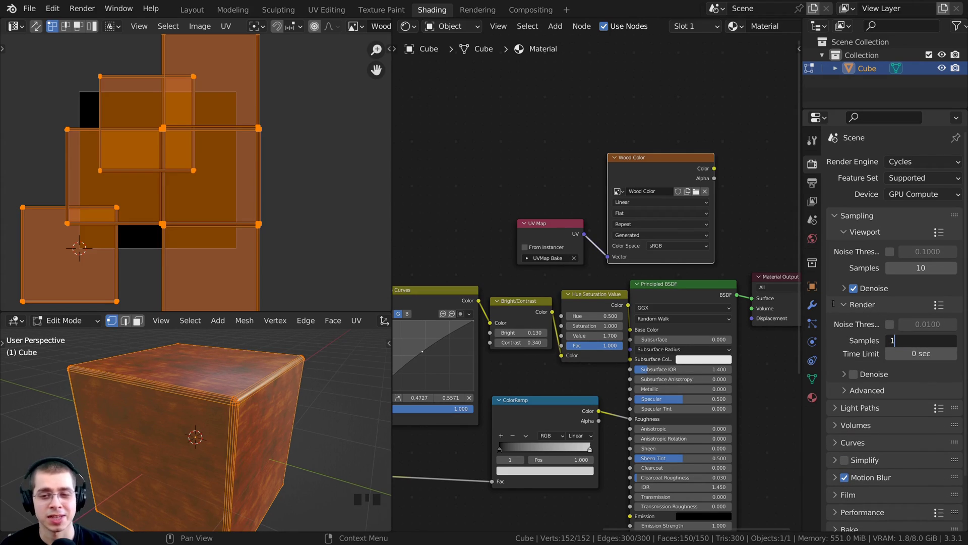
pyautogui.click(785, 286)
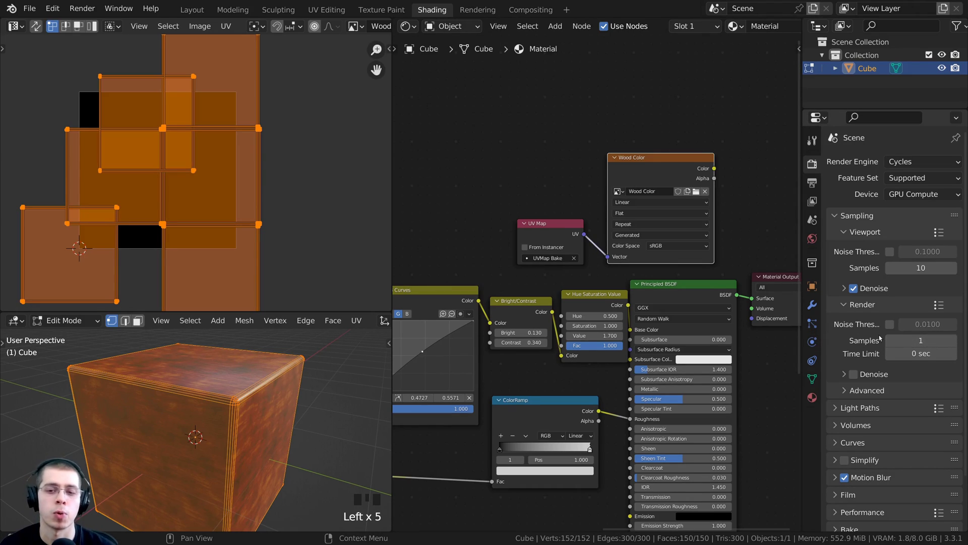
pyautogui.click(872, 217)
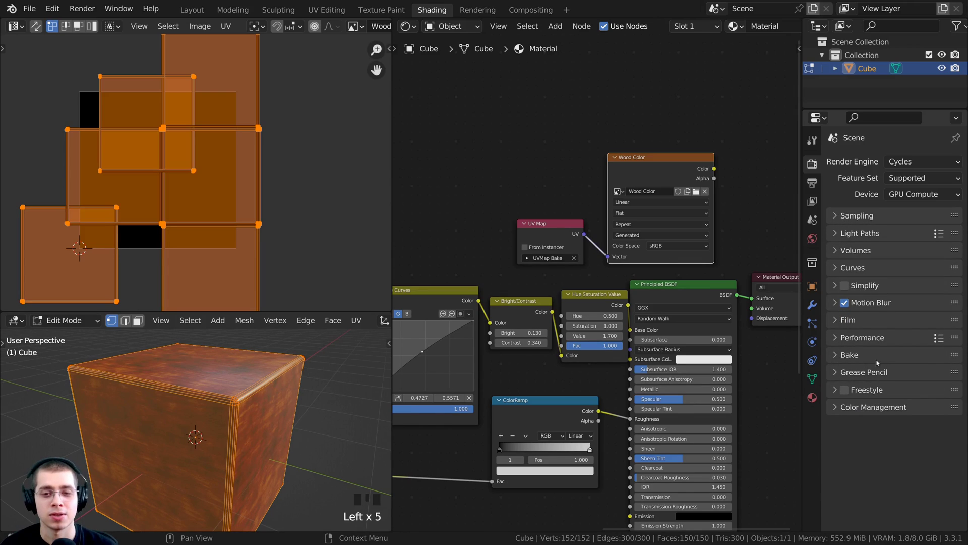
# Step: Set the bake type to Diffuse in the bake settings
pyautogui.click(834, 355)
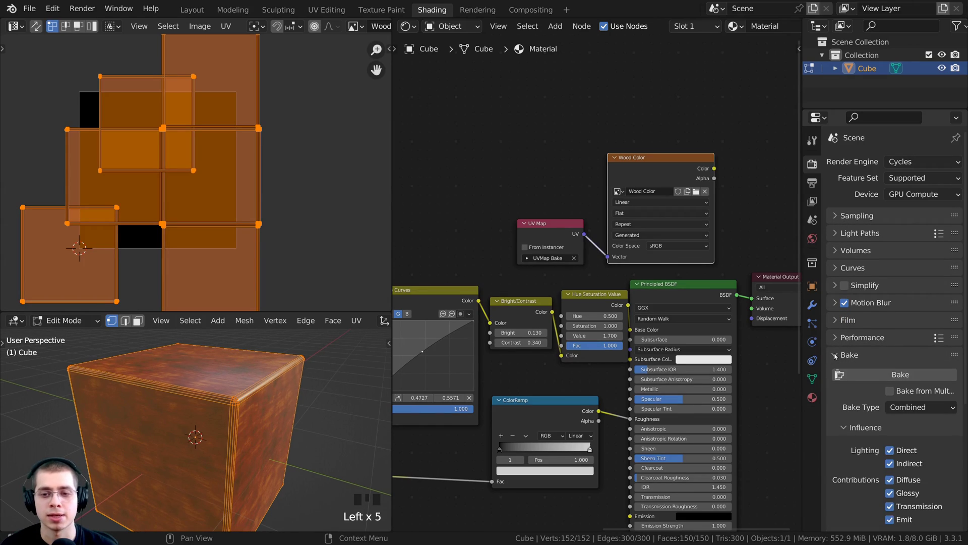
pyautogui.moveTo(954, 354); pyautogui.dragTo(954, 202)
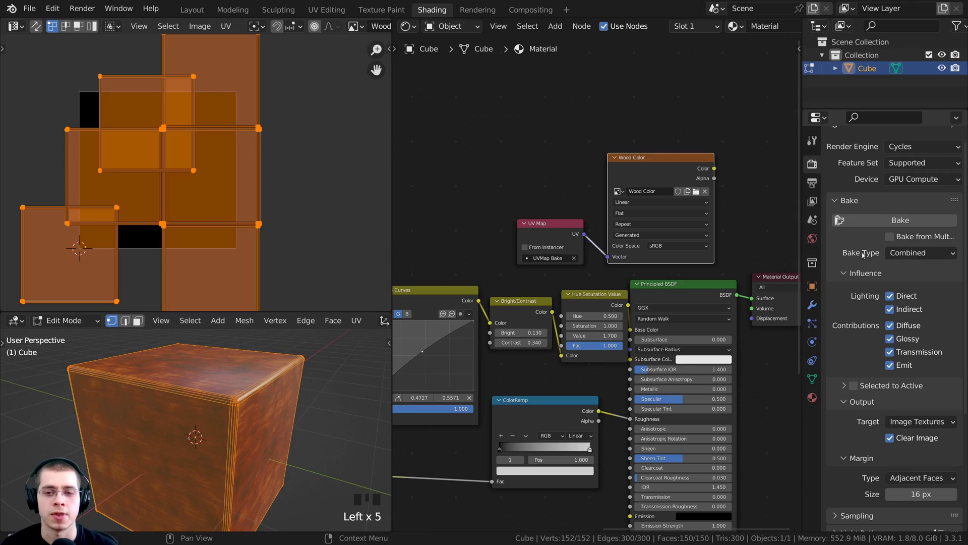
pyautogui.click(906, 253)
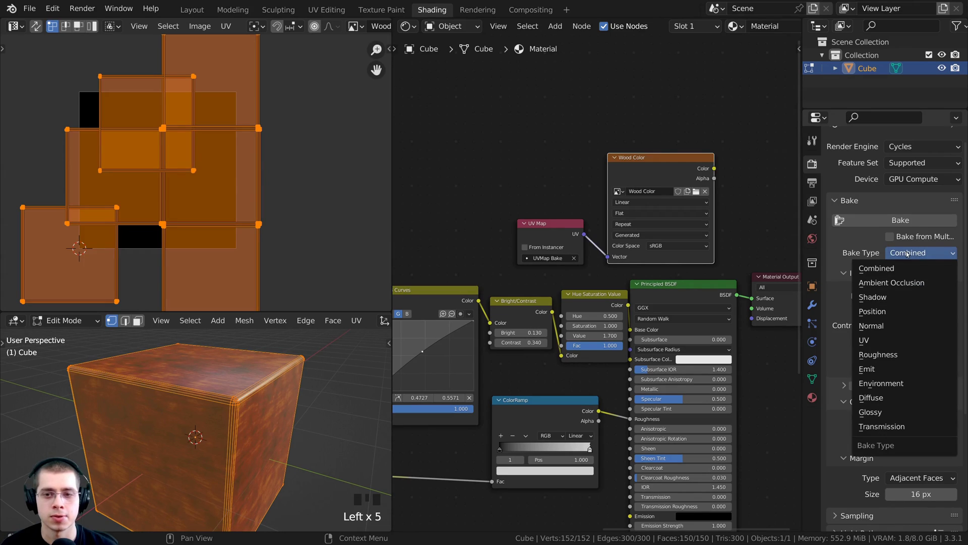
pyautogui.click(871, 398)
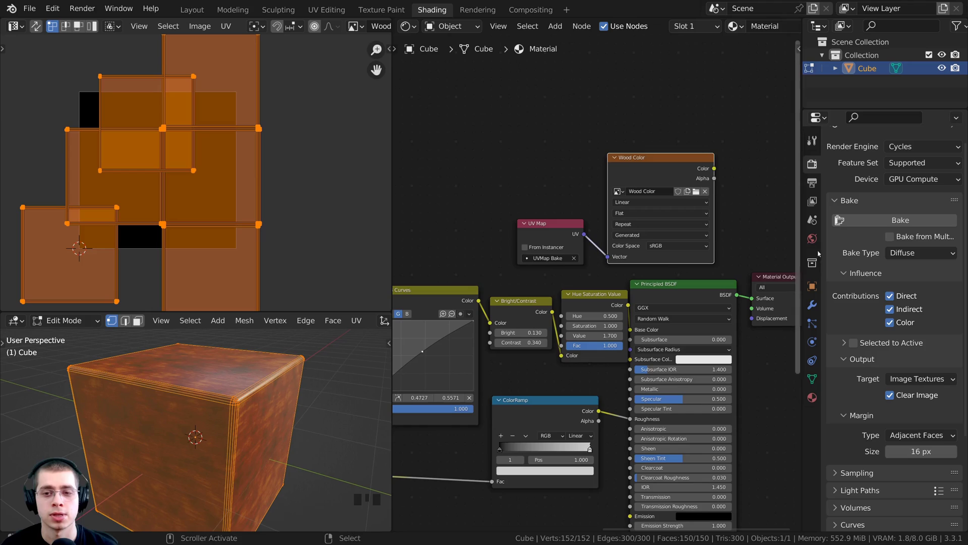
# Step: Disable the Direct and Indirect contributions of the diffuse bake, leaving only Color enabled
pyautogui.scroll(4, 608, 277)
pyautogui.moveTo(692, 300); pyautogui.dragTo(699, 299)
pyautogui.moveTo(576, 308); pyautogui.dragTo(562, 259, button='middle')
pyautogui.click(563, 259)
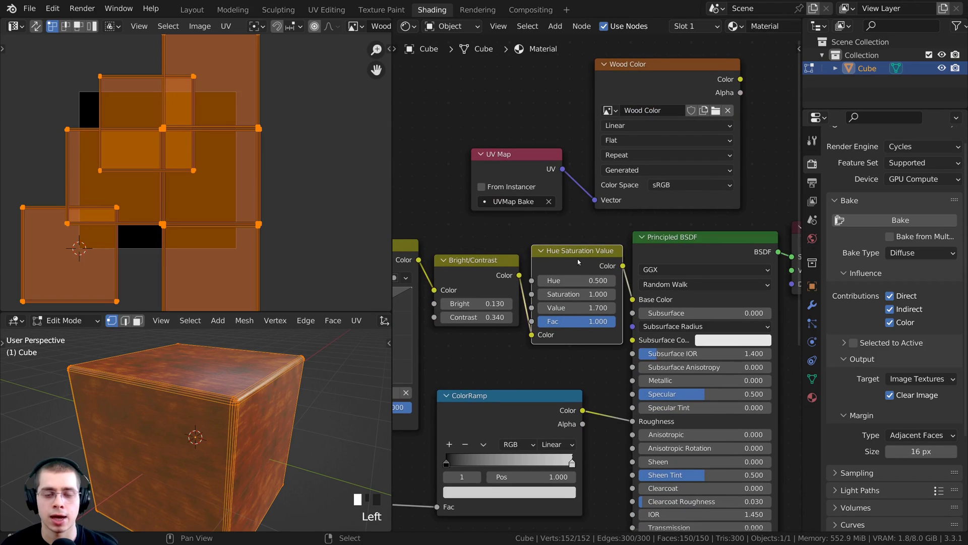
pyautogui.click(673, 248)
pyautogui.moveTo(696, 256); pyautogui.dragTo(663, 274, button='middle')
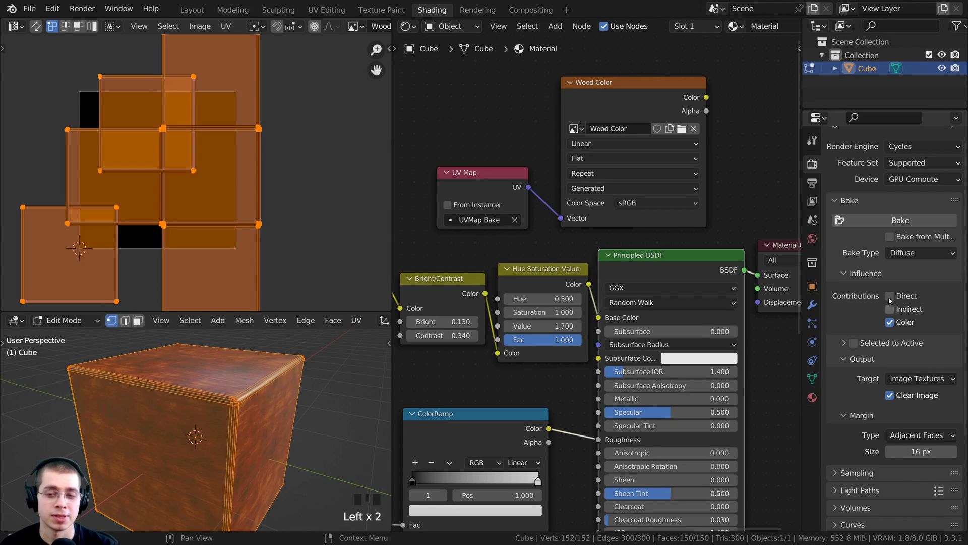
pyautogui.moveTo(891, 309); pyautogui.dragTo(890, 296)
pyautogui.moveTo(326, 346); pyautogui.dragTo(351, 360, button='middle')
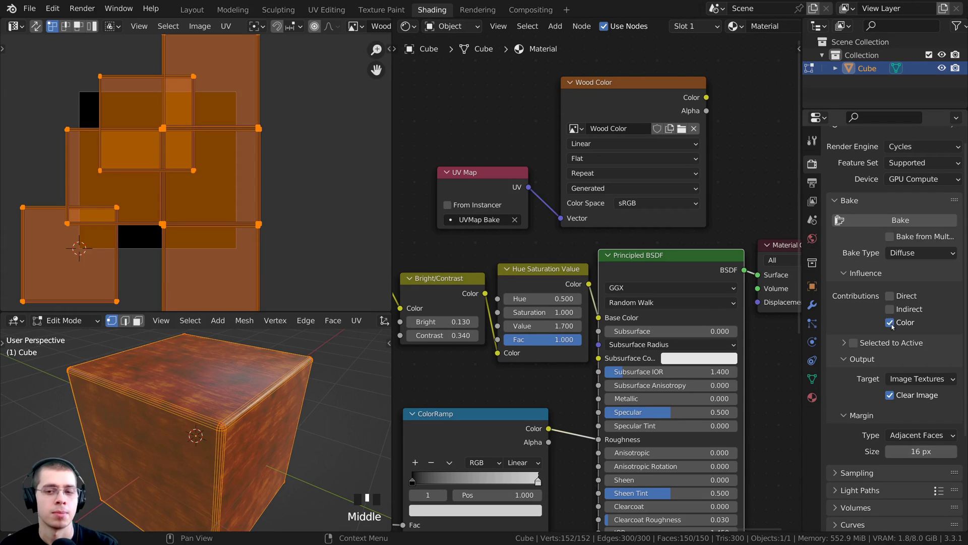
pyautogui.moveTo(549, 273); pyautogui.dragTo(543, 262)
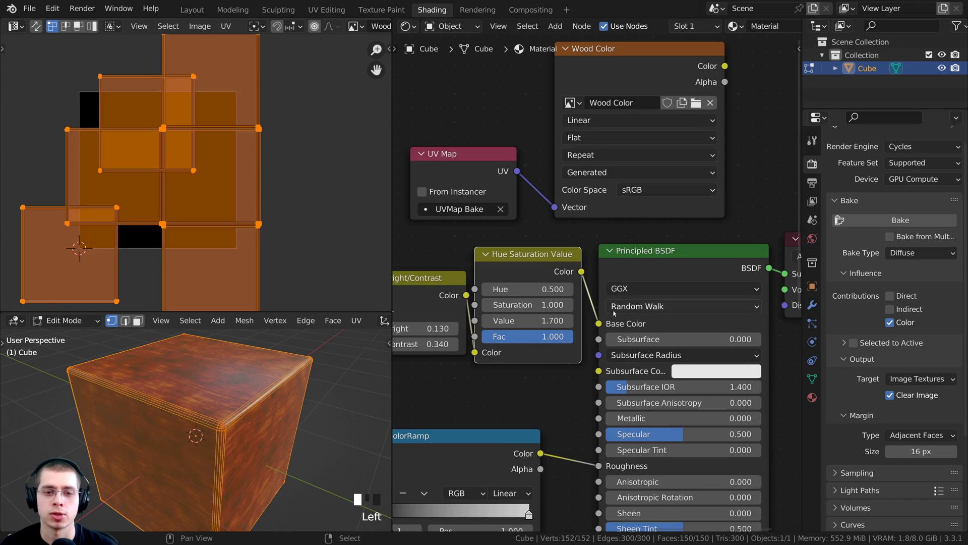
pyautogui.scroll(-1, 626, 283)
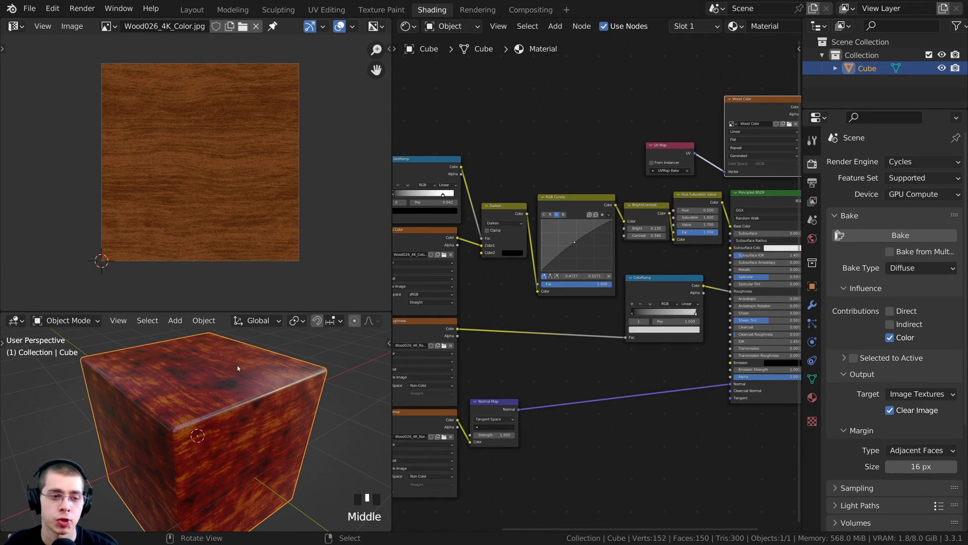
# Step: Bake the cube's diffuse color into the active Wood Color image texture node
pyautogui.press('KP_Decimal')
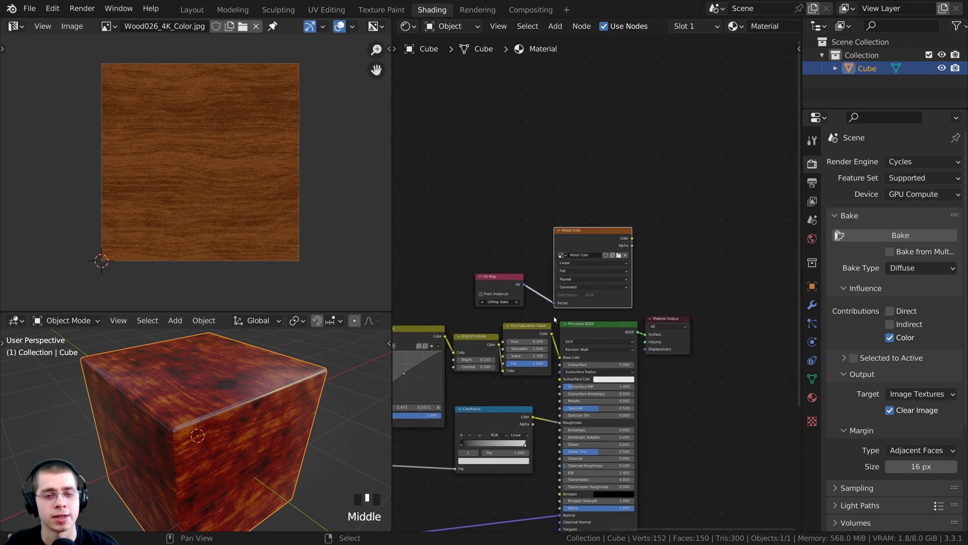
pyautogui.moveTo(573, 223); pyautogui.dragTo(575, 220, button='middle')
pyautogui.moveTo(588, 193); pyautogui.dragTo(563, 199)
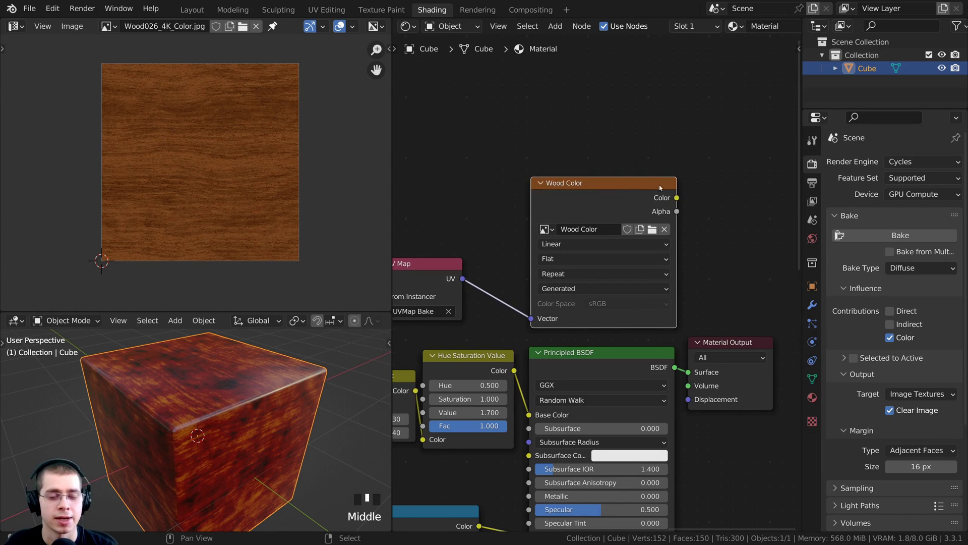
pyautogui.moveTo(659, 185); pyautogui.dragTo(648, 183)
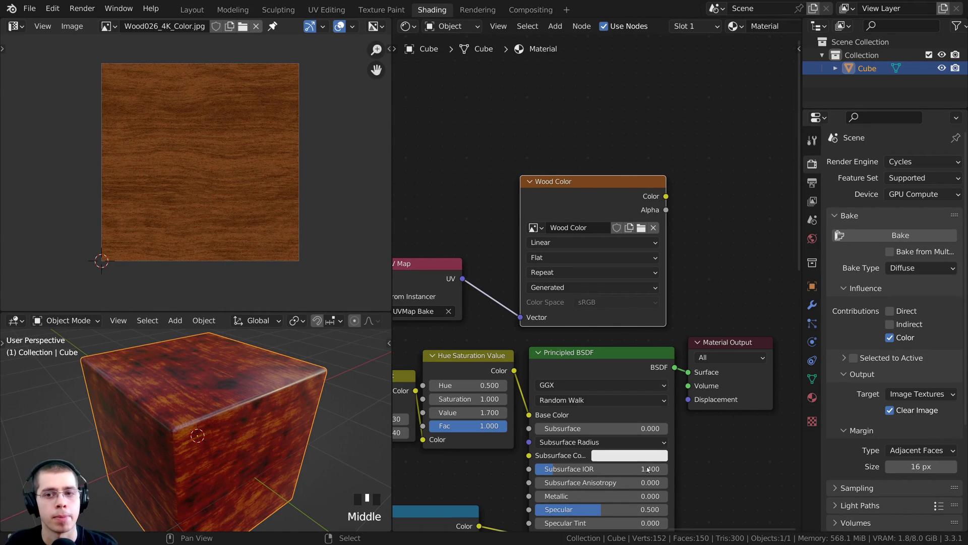
pyautogui.click(895, 235)
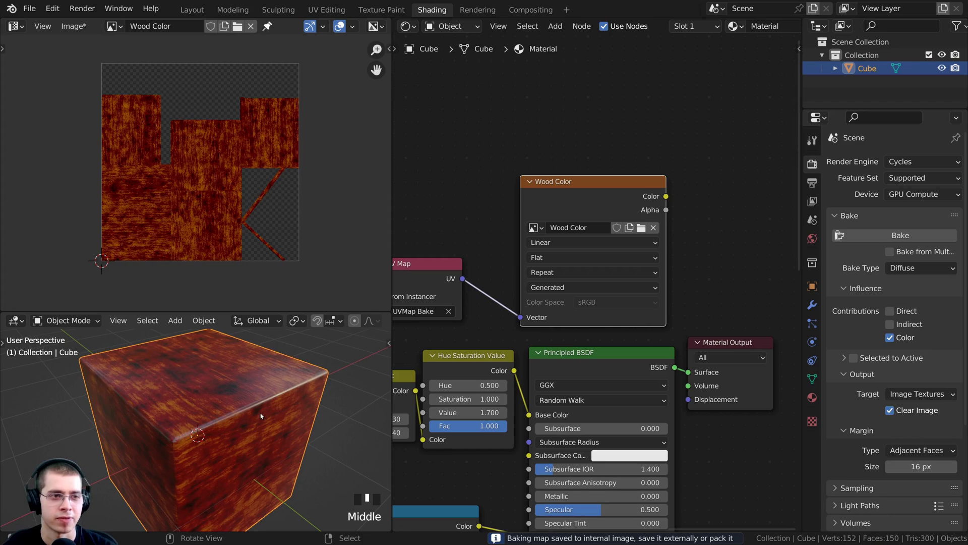
# Step: Compare the baked Wood Color image with the cube's UVMap Bake layout in Edit Mode
pyautogui.press('Tab')
pyautogui.scroll(1, 198, 162)
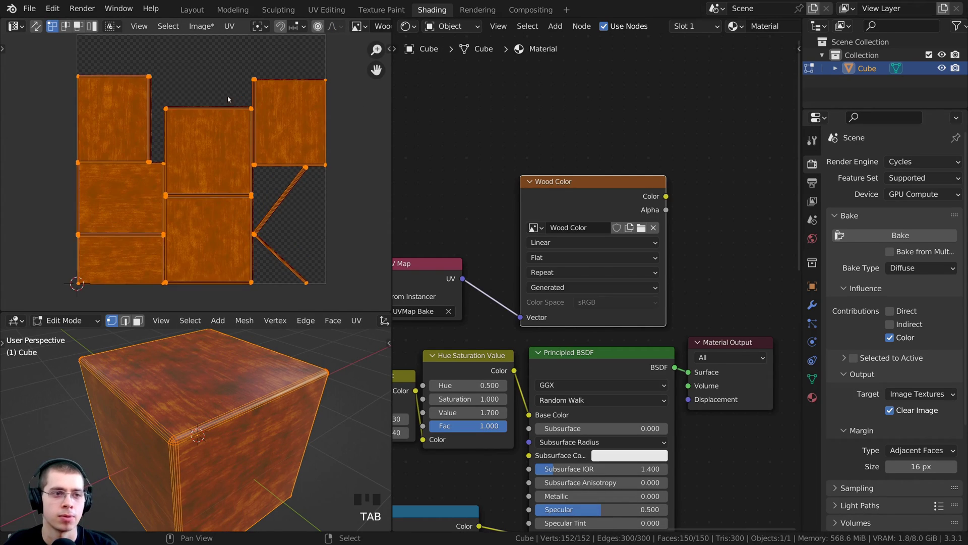
pyautogui.scroll(1, 217, 112)
pyautogui.scroll(-1, 176, 106)
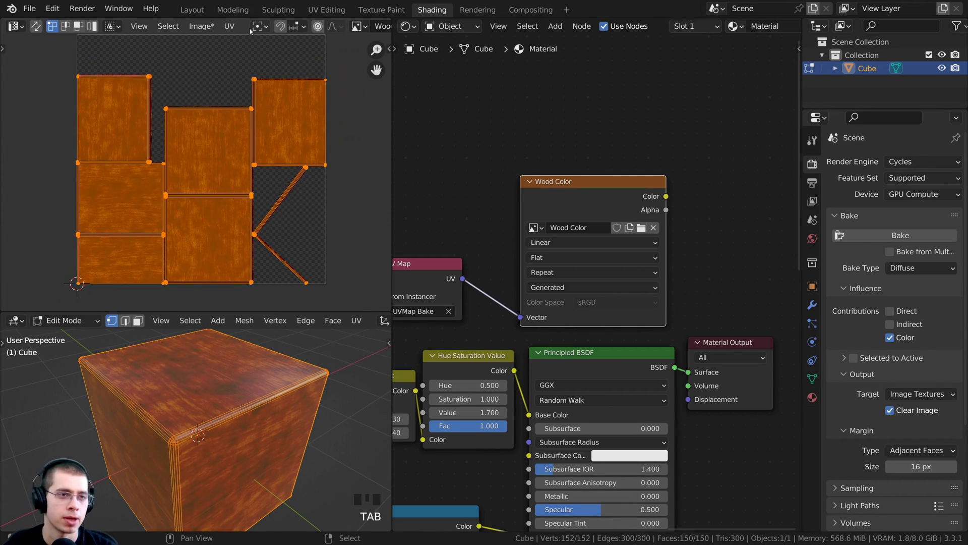
pyautogui.scroll(-10, 249, 28)
pyautogui.scroll(-5, 252, 46)
pyautogui.press('KP_Decimal')
pyautogui.click(304, 26)
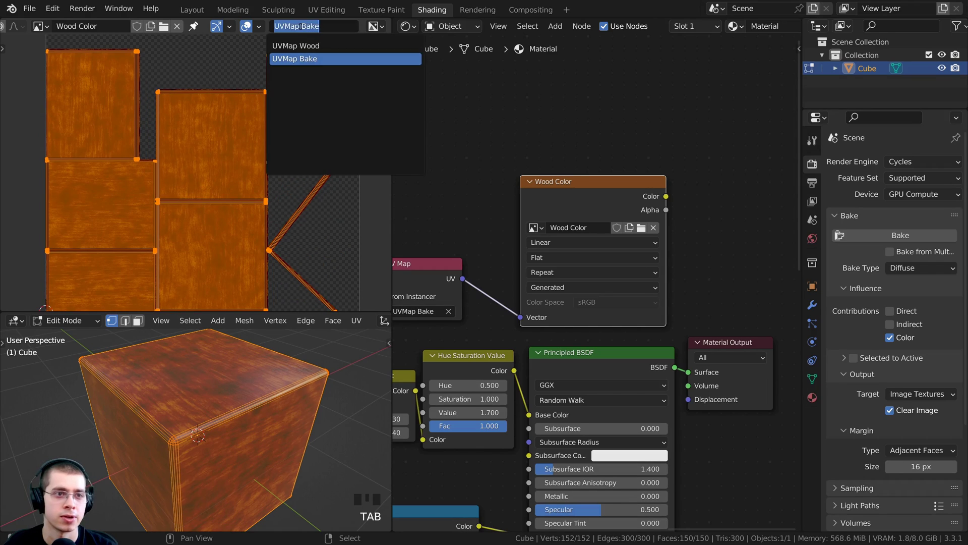
pyautogui.click(298, 58)
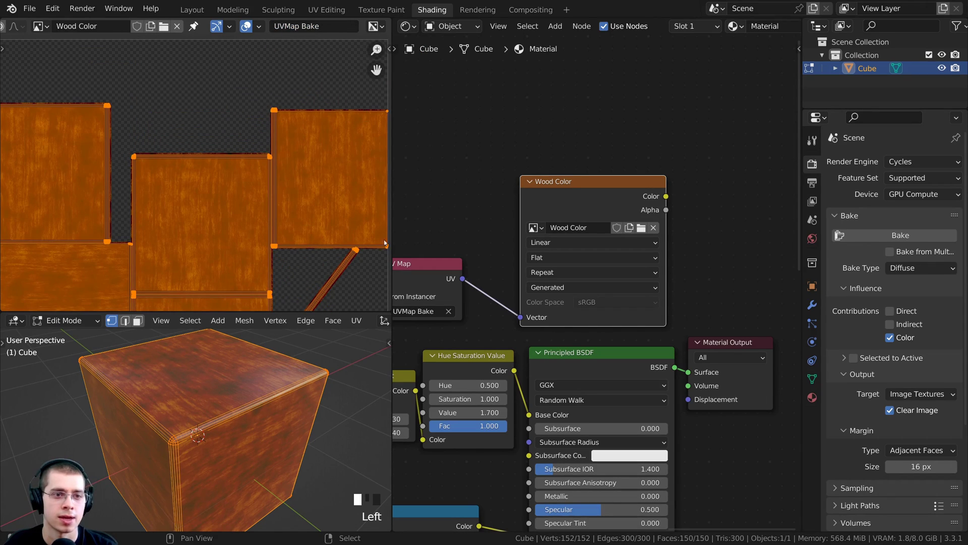
pyautogui.scroll(-2, 174, 212)
pyautogui.moveTo(569, 133); pyautogui.dragTo(564, 145)
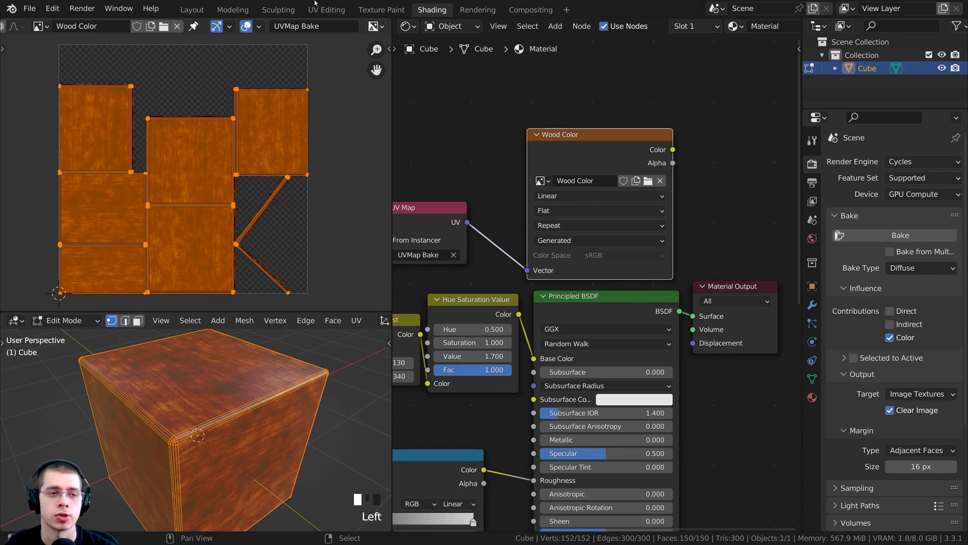
# Step: Leave Edit Mode and save the baked image as Wood Color.png in the Bake From 1 UV Map To Another folder
pyautogui.press('Tab')
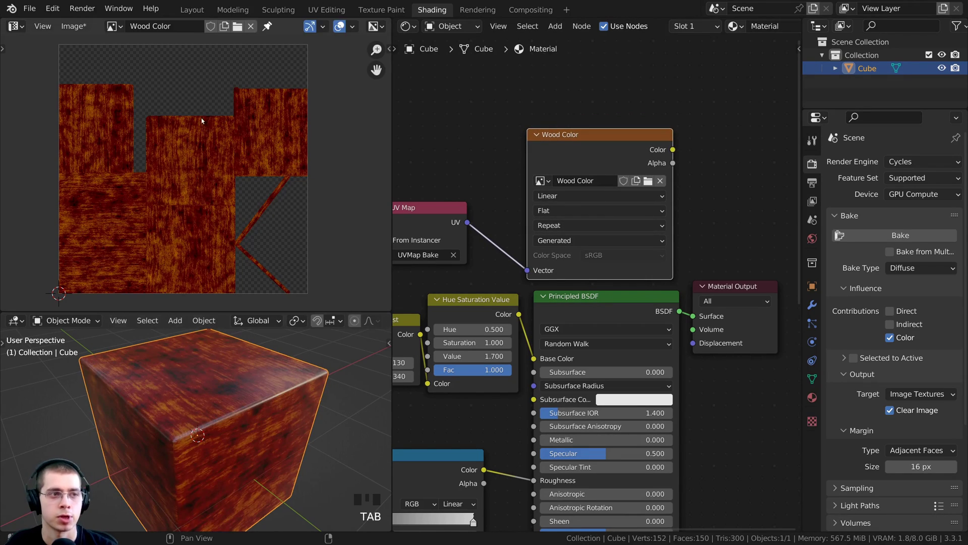
pyautogui.click(74, 26)
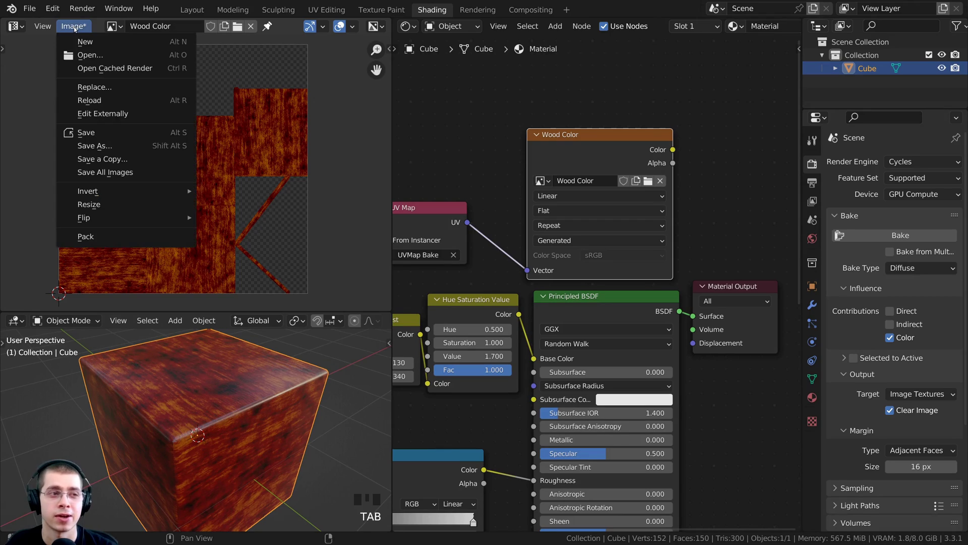
pyautogui.click(101, 146)
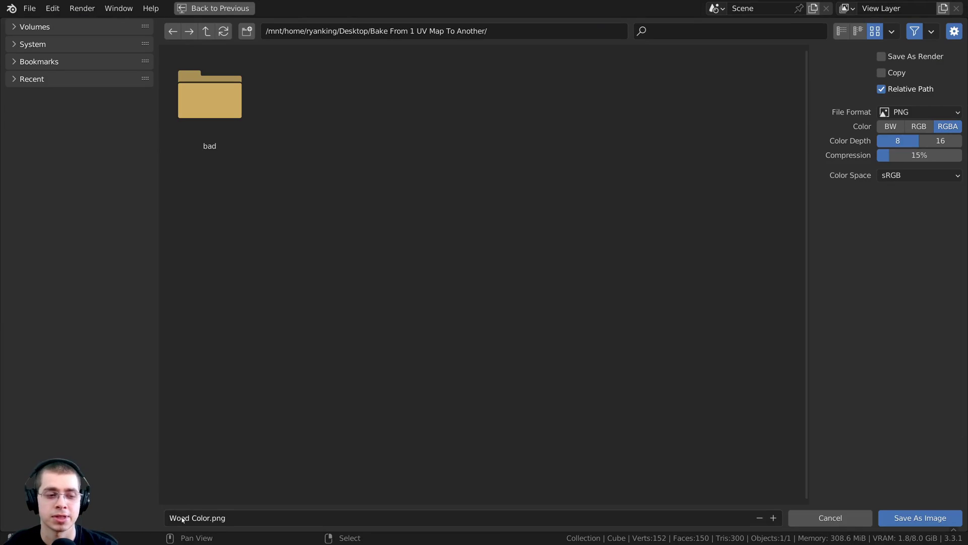
pyautogui.click(243, 518)
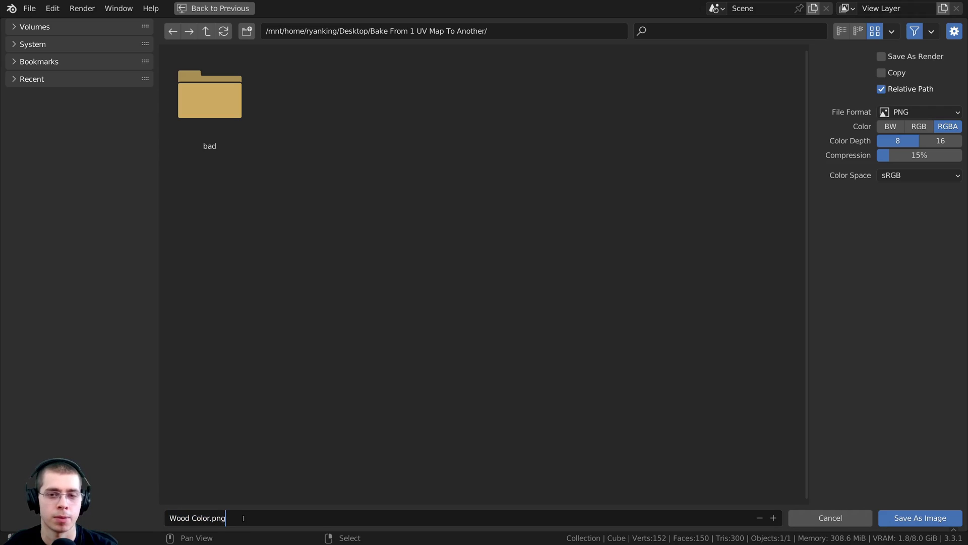
pyautogui.click(918, 524)
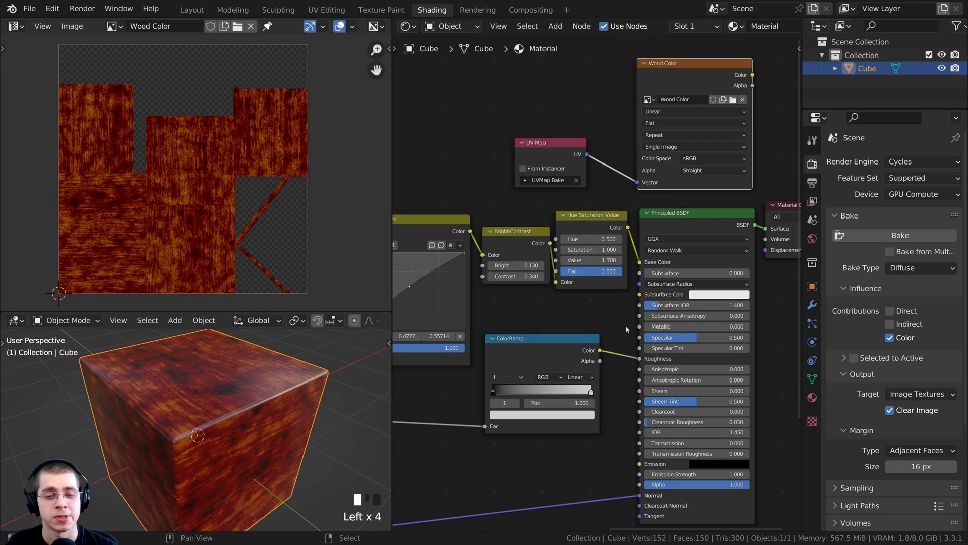
# Step: Examine the Base Color, Roughness and Normal connections into the Principled BSDF alongside the unconnected Wood Color node
pyautogui.moveTo(611, 202); pyautogui.dragTo(609, 91, button='middle')
pyautogui.scroll(2, 637, 211)
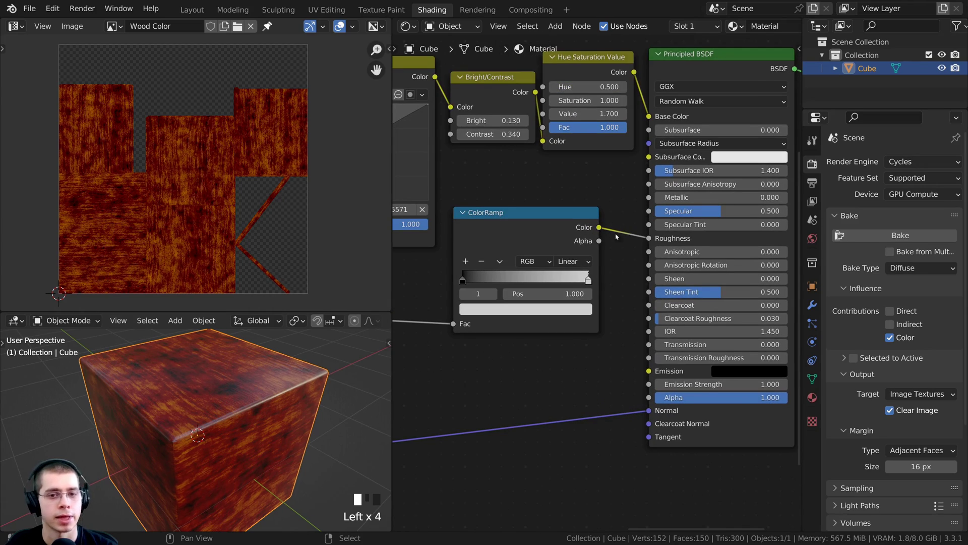
pyautogui.scroll(-3, 675, 406)
pyautogui.moveTo(772, 340); pyautogui.dragTo(752, 384, button='middle')
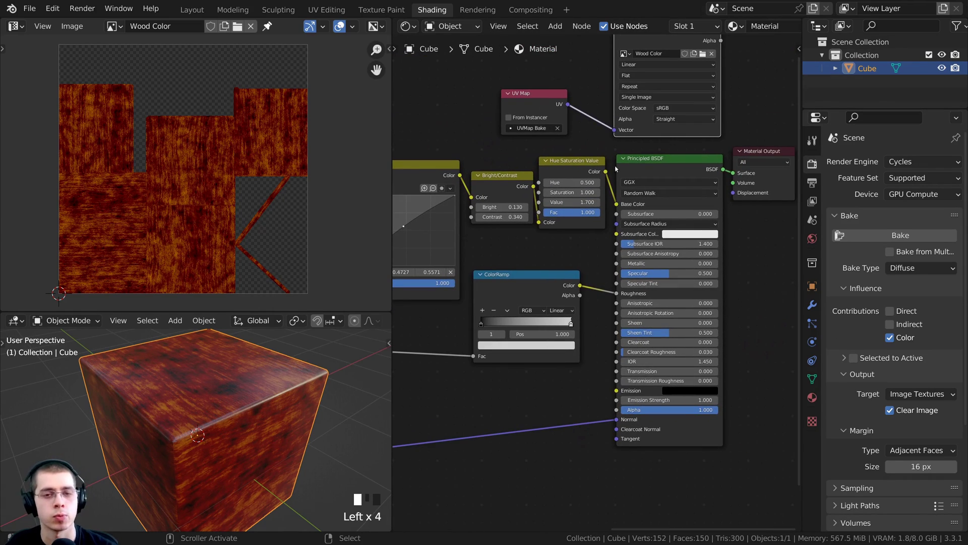
pyautogui.moveTo(721, 194); pyautogui.dragTo(684, 273, button='middle')
pyautogui.scroll(1, 640, 231)
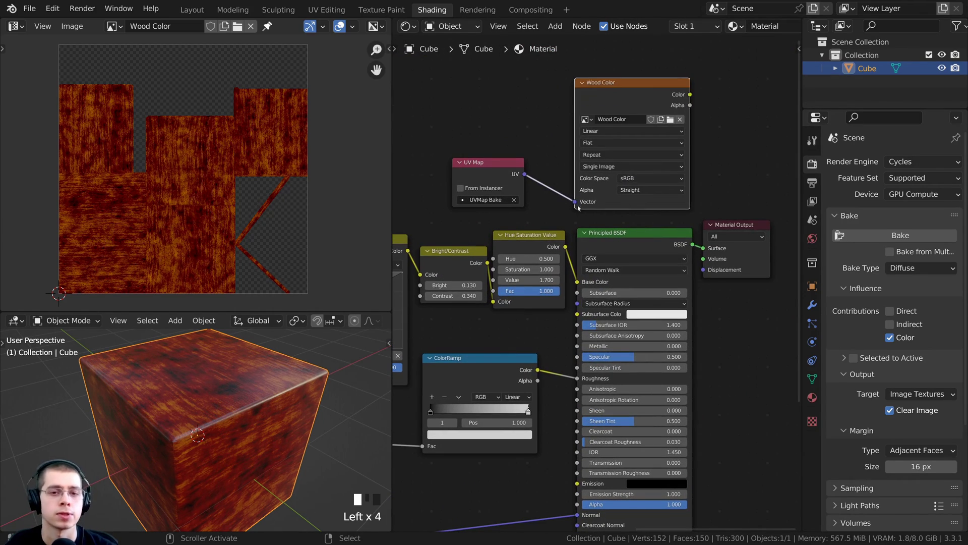
pyautogui.moveTo(585, 212); pyautogui.dragTo(651, 154, button='middle')
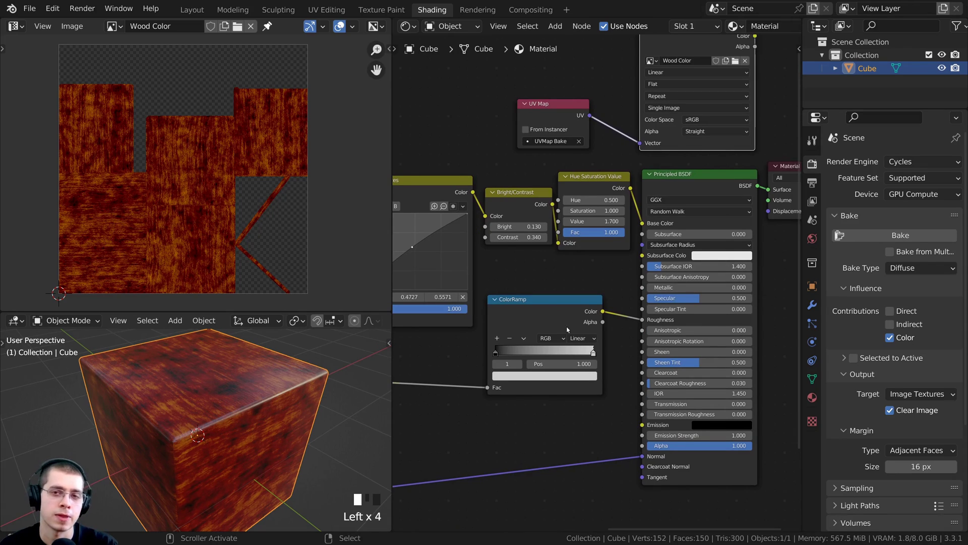
pyautogui.moveTo(575, 334); pyautogui.dragTo(555, 378, button='middle')
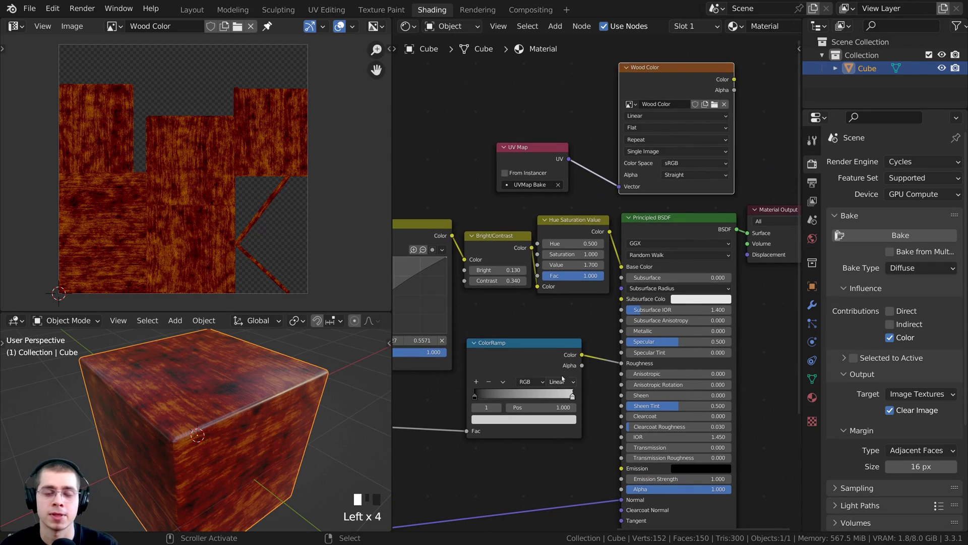
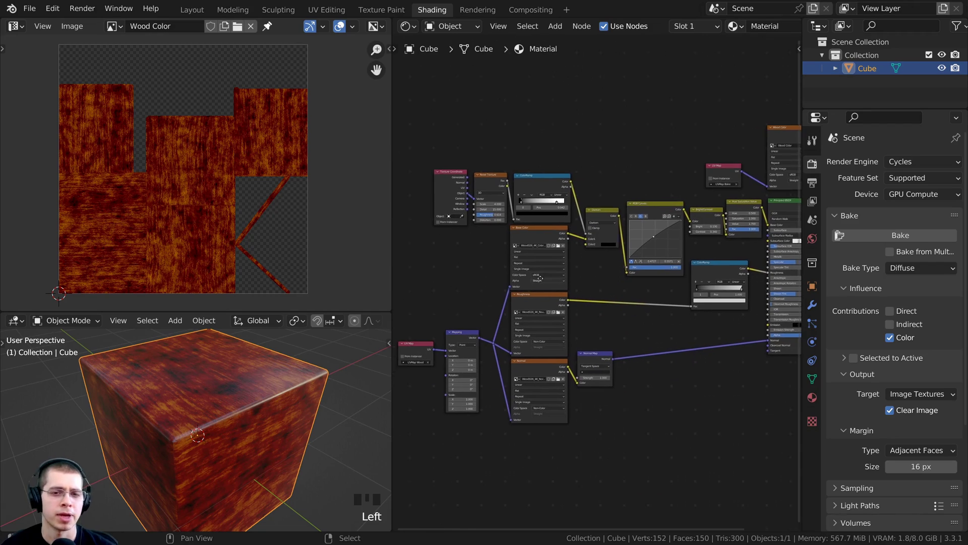
# Step: Delete all old wood texture, adjustment, mapping and UV Map nodes, keeping only Wood Color, Principled BSDF and Material Output
pyautogui.scroll(-1, 601, 262)
pyautogui.scroll(-1, 734, 155)
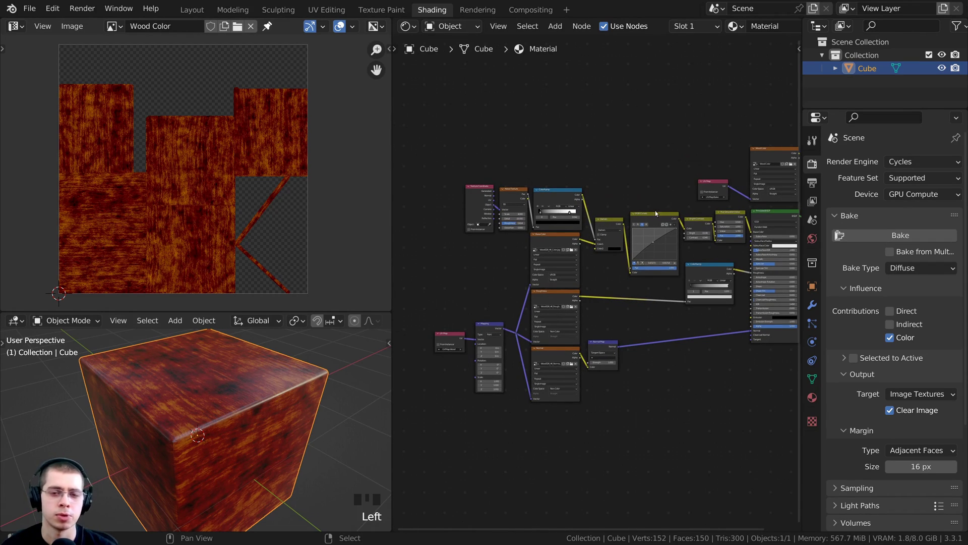
pyautogui.moveTo(655, 210); pyautogui.dragTo(638, 217, button='middle')
pyautogui.scroll(1, 685, 222)
pyautogui.scroll(1, 686, 224)
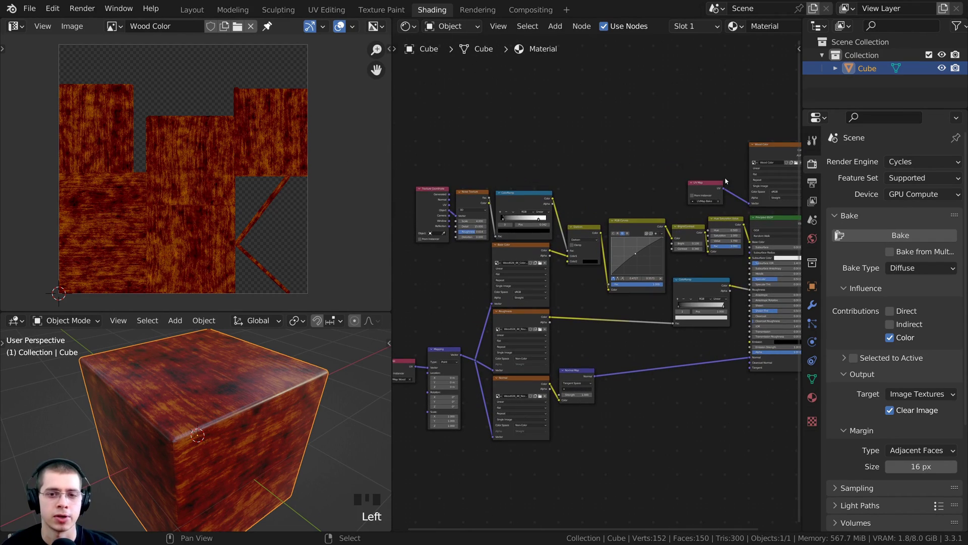
pyautogui.moveTo(723, 119); pyautogui.dragTo(401, 473)
pyautogui.moveTo(650, 273); pyautogui.dragTo(619, 281, button='middle')
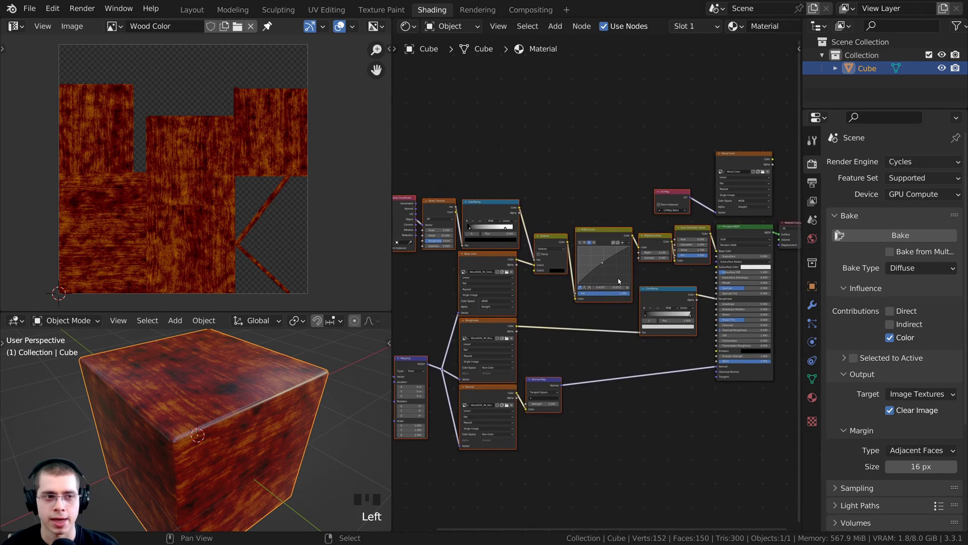
pyautogui.press('x')
# Step: Place the Wood Color node beside the Principled BSDF and connect its Color output to Base Color
pyautogui.scroll(5, 689, 230)
pyautogui.moveTo(689, 230); pyautogui.dragTo(605, 245, button='middle')
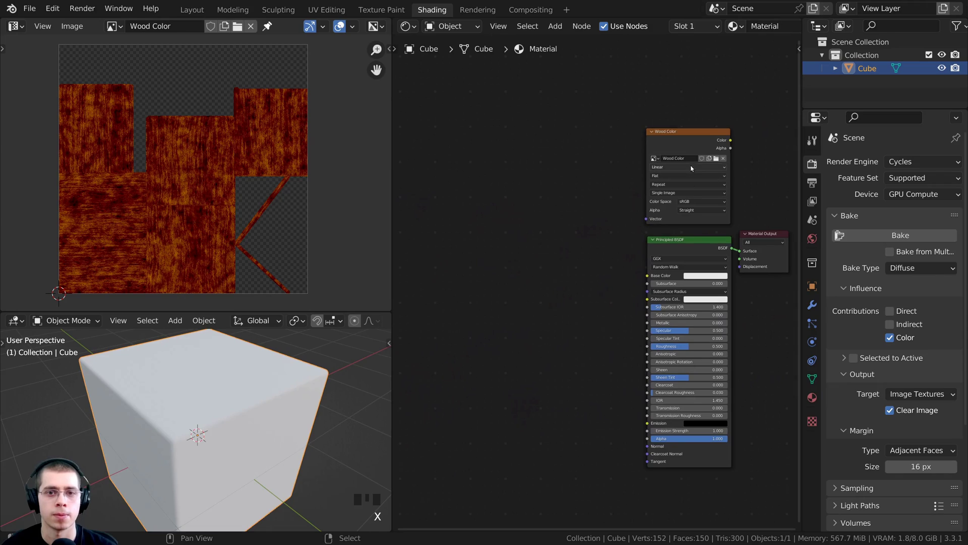
pyautogui.moveTo(690, 151); pyautogui.dragTo(573, 261)
pyautogui.scroll(2, 573, 261)
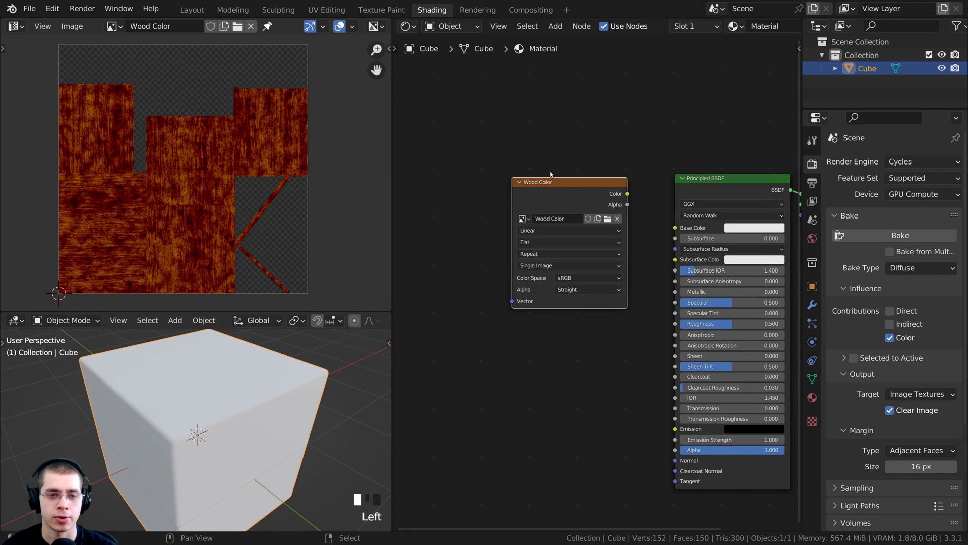
pyautogui.scroll(1, 547, 202)
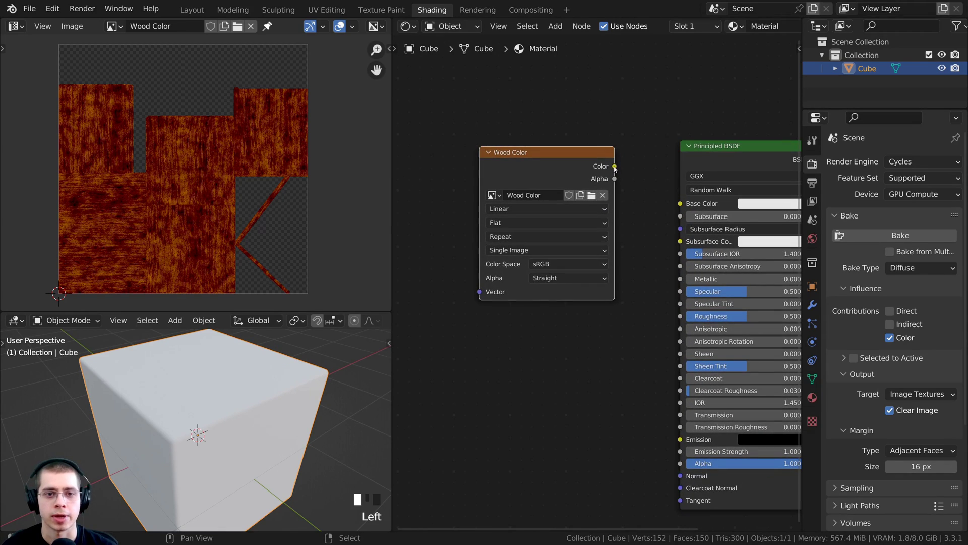
pyautogui.moveTo(614, 166); pyautogui.dragTo(680, 203)
pyautogui.moveTo(581, 178); pyautogui.dragTo(616, 208)
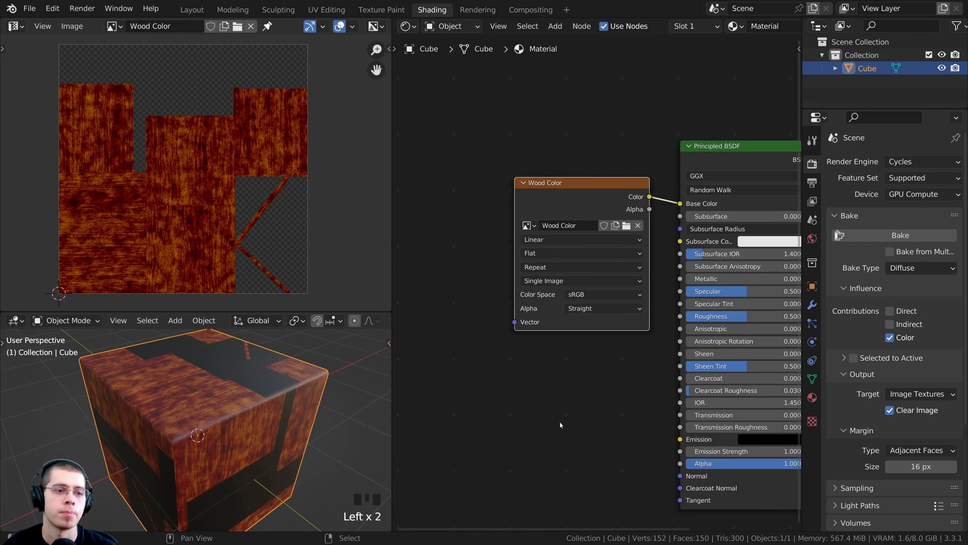
# Step: Make UVMap Bake the cube's active render UV map and the selected UV map
pyautogui.moveTo(327, 413); pyautogui.dragTo(186, 430, button='middle')
pyautogui.scroll(3, 194, 422)
pyautogui.scroll(-3, 227, 423)
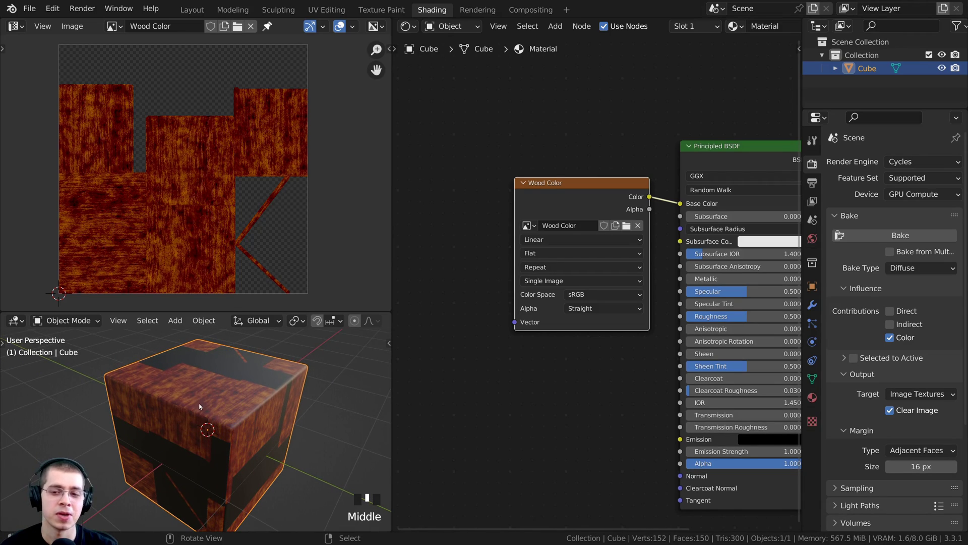
pyautogui.click(812, 379)
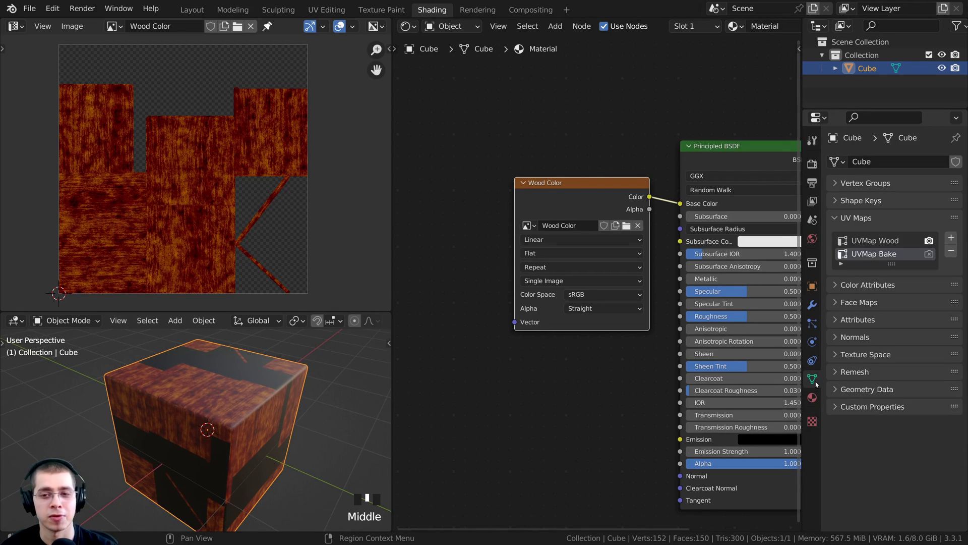
pyautogui.click(874, 241)
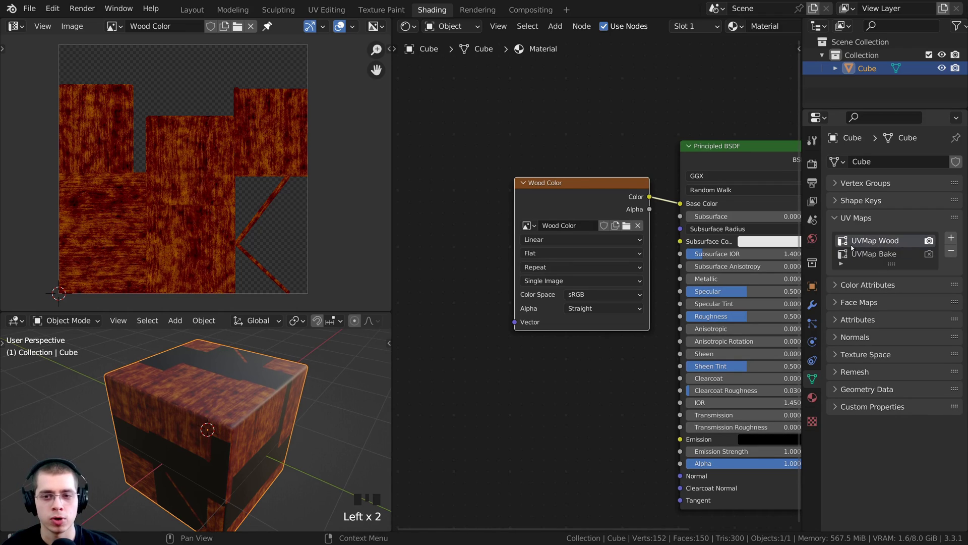
pyautogui.moveTo(802, 255); pyautogui.dragTo(726, 254)
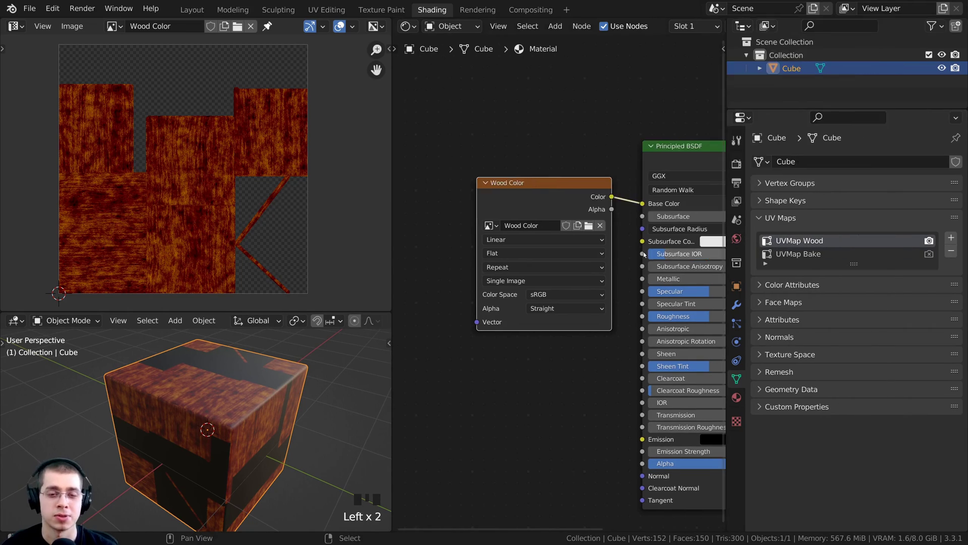
pyautogui.click(929, 255)
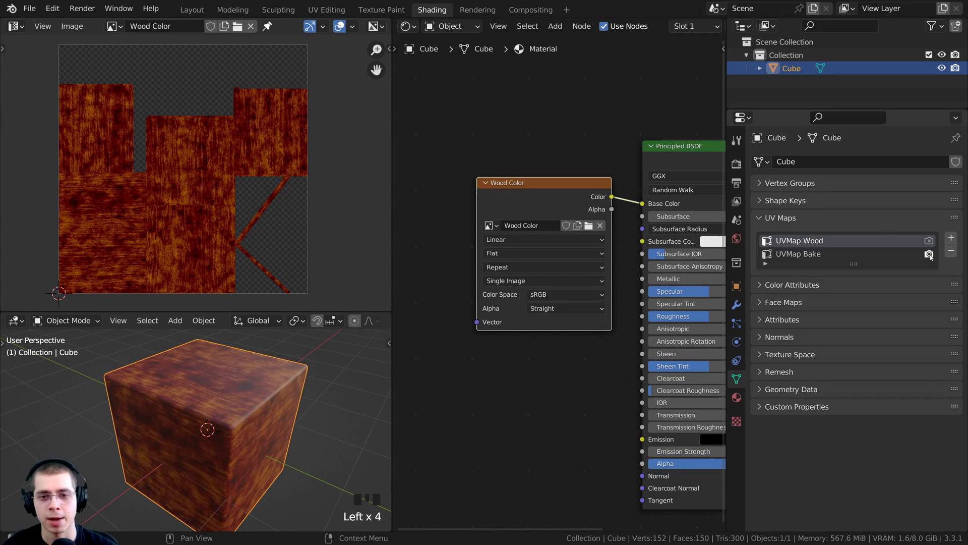
pyautogui.click(809, 255)
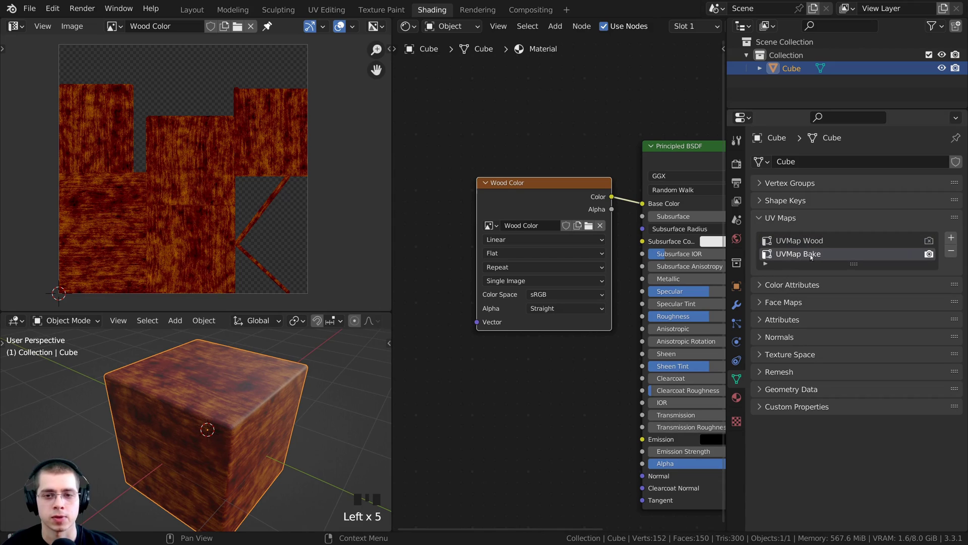
pyautogui.moveTo(191, 401); pyautogui.dragTo(183, 406, button='middle')
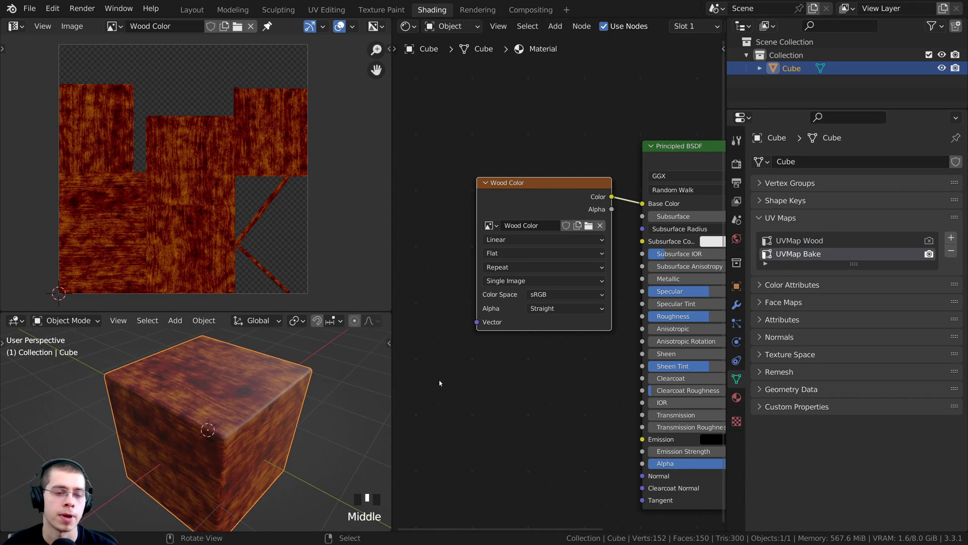
# Step: Remove the UVMap Wood layer from the cube's UV maps
pyautogui.click(795, 242)
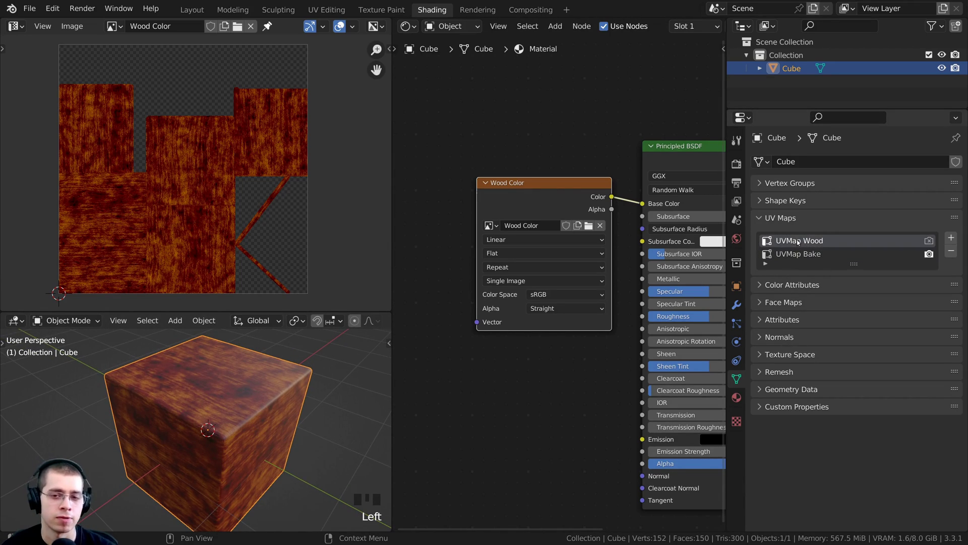
pyautogui.click(787, 244)
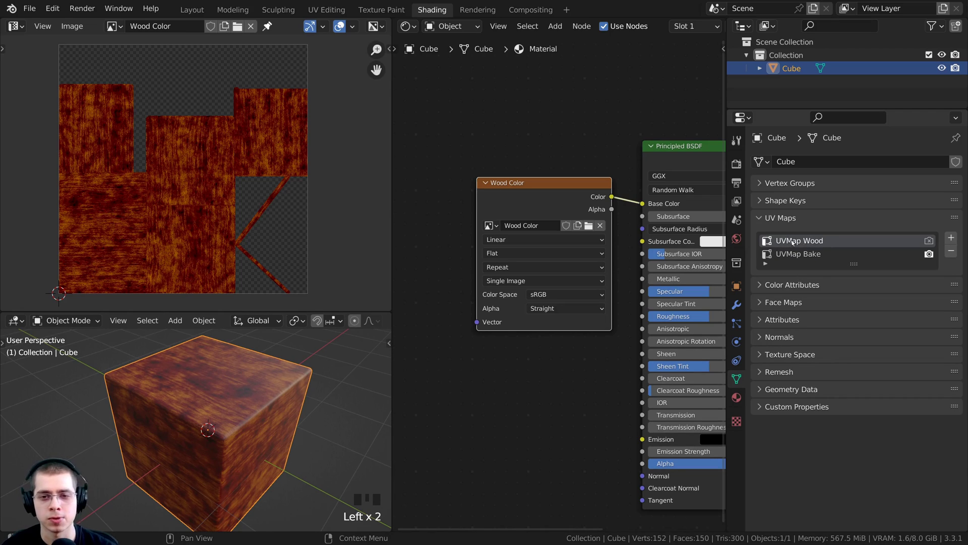
pyautogui.click(950, 251)
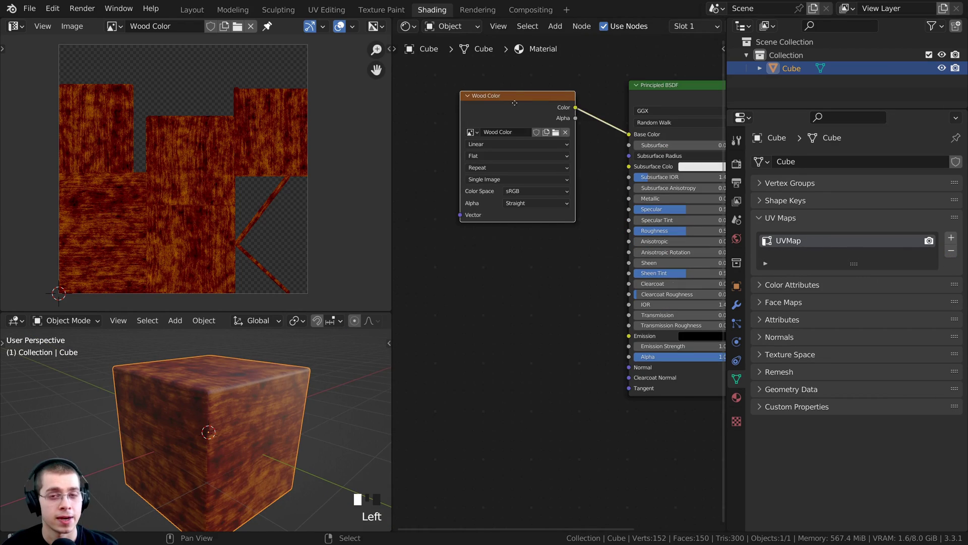
# Step: Duplicate the Wood Color image texture node and place the copy directly below the original
pyautogui.moveTo(523, 96); pyautogui.dragTo(515, 93)
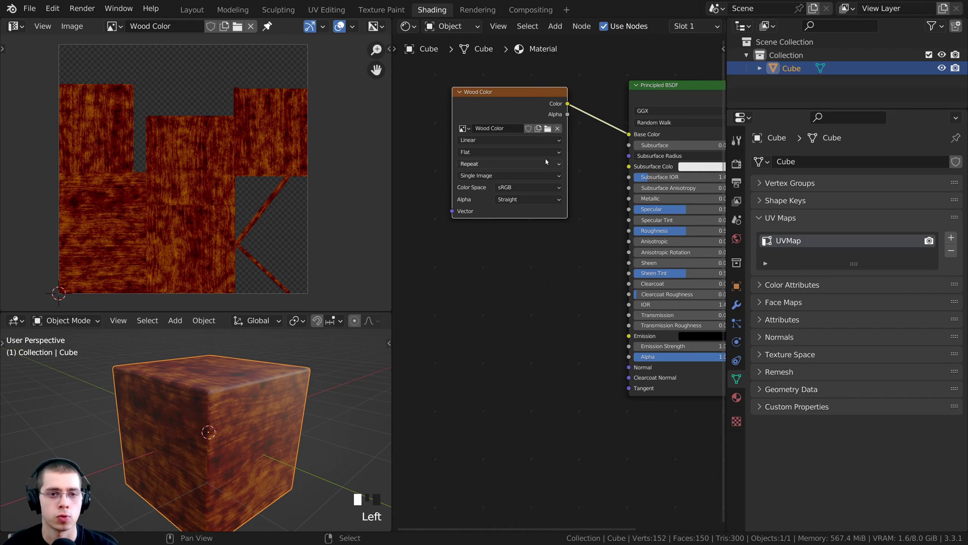
pyautogui.click(499, 107)
pyautogui.hotkey('shift', 'd')
pyautogui.click(499, 243)
pyautogui.scroll(3, 497, 254)
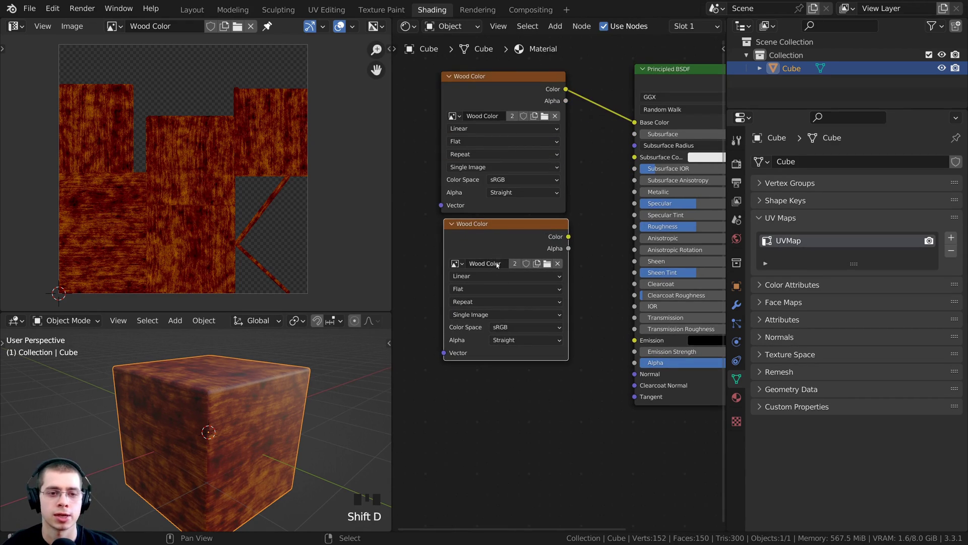
pyautogui.click(474, 260)
pyautogui.click(493, 248)
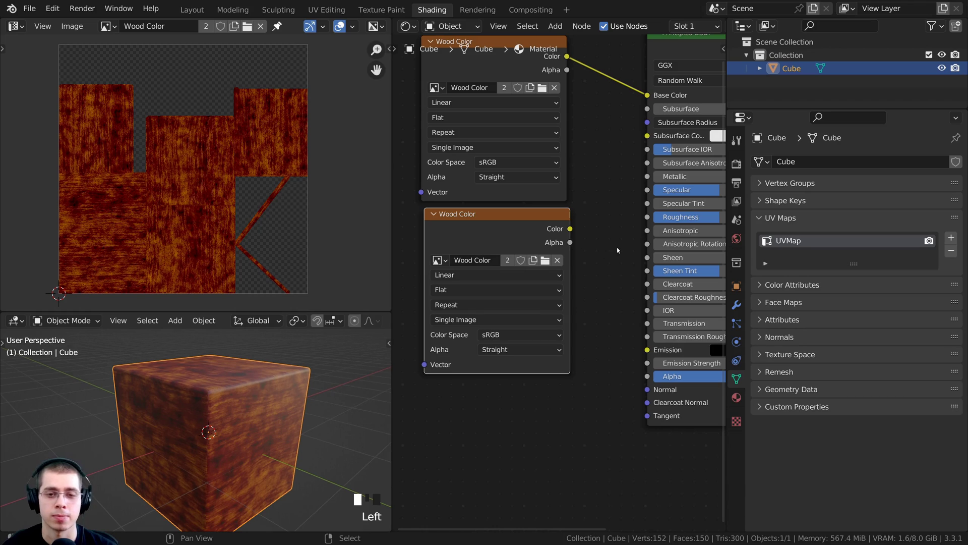
pyautogui.scroll(-2, 568, 380)
pyautogui.moveTo(579, 354); pyautogui.dragTo(479, 403, button='middle')
pyautogui.scroll(-2, 615, 332)
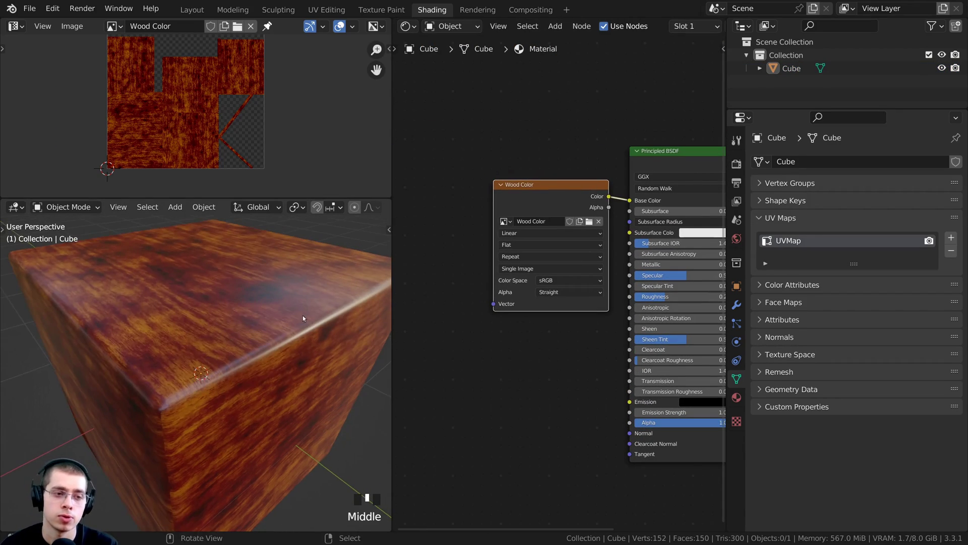
pyautogui.click(544, 199)
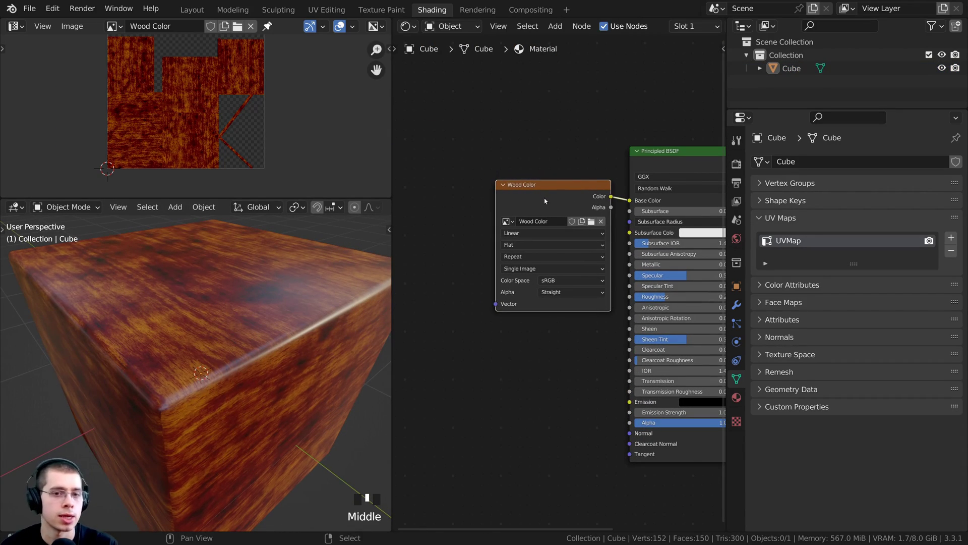
pyautogui.scroll(2, 525, 204)
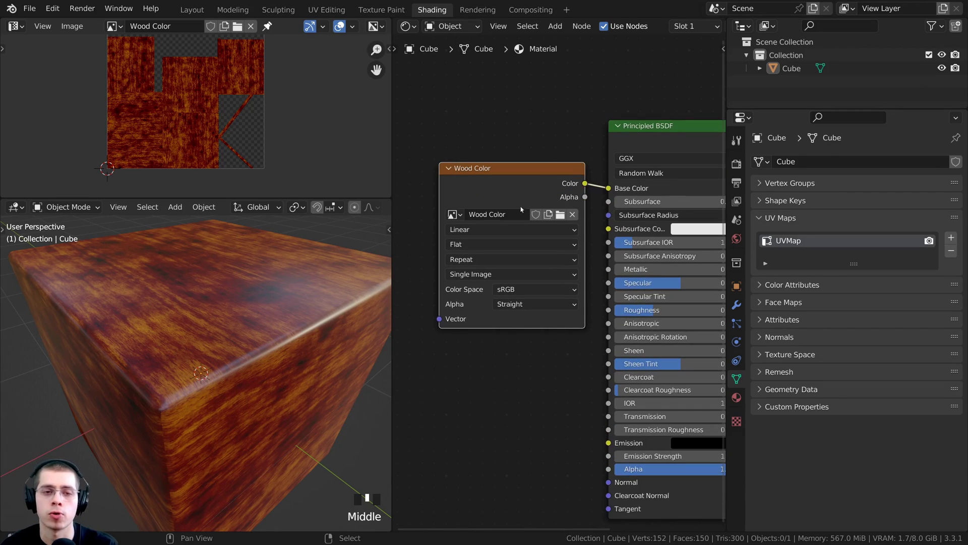
pyautogui.moveTo(517, 186); pyautogui.dragTo(538, 211)
pyautogui.scroll(-1, 549, 190)
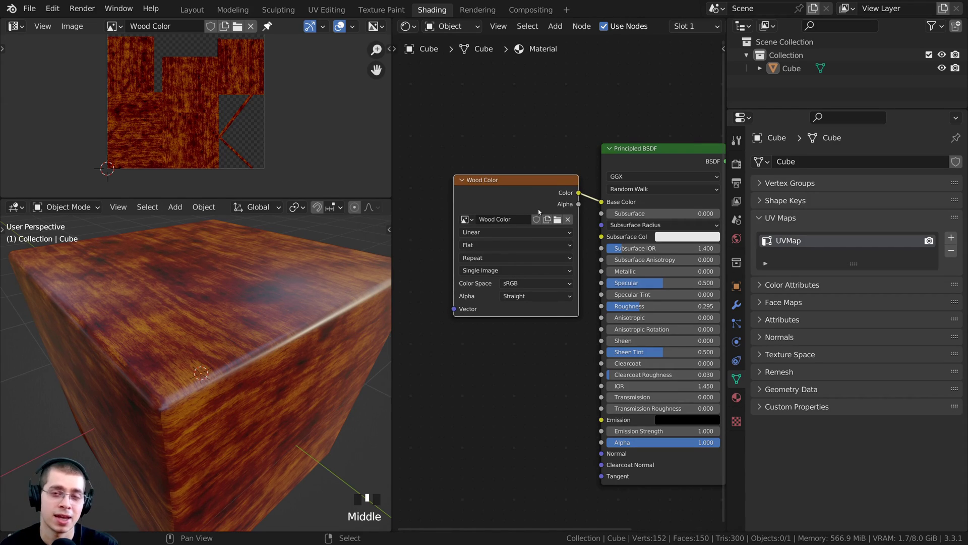